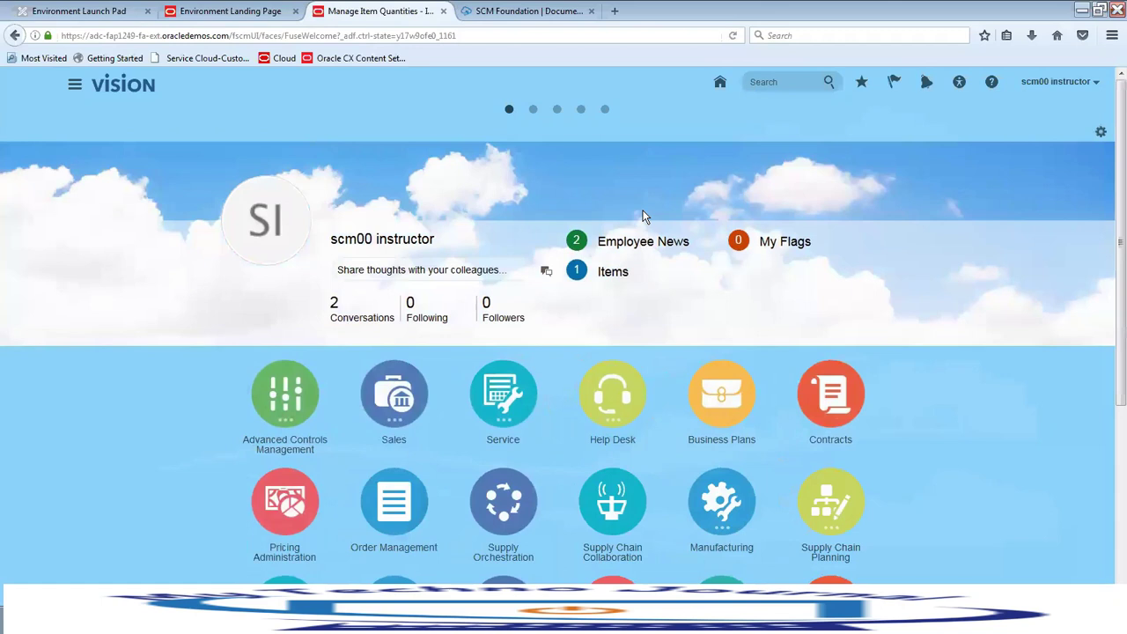
Step: Open the Manage Item Quantities task in Inventory Management for organization 001
{"action": "scroll", "coordinate": [643, 216], "scroll_direction": "down", "scroll_amount": 5}
{"action": "scroll", "coordinate": [370, 286], "scroll_direction": "down", "scroll_amount": 1}
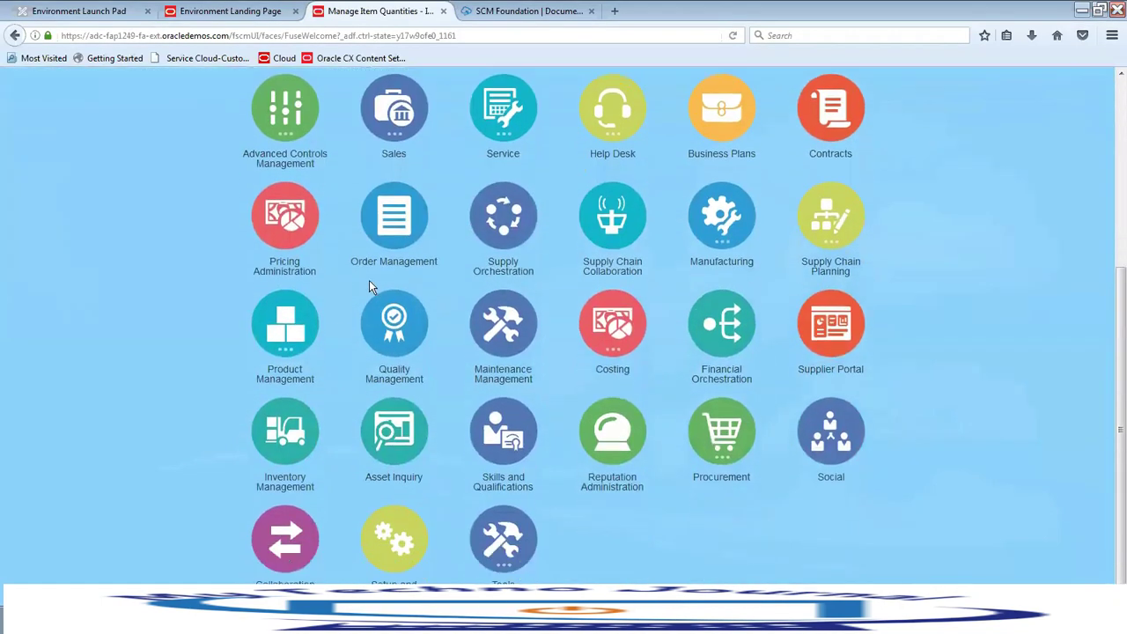
{"action": "left_click", "coordinate": [299, 426]}
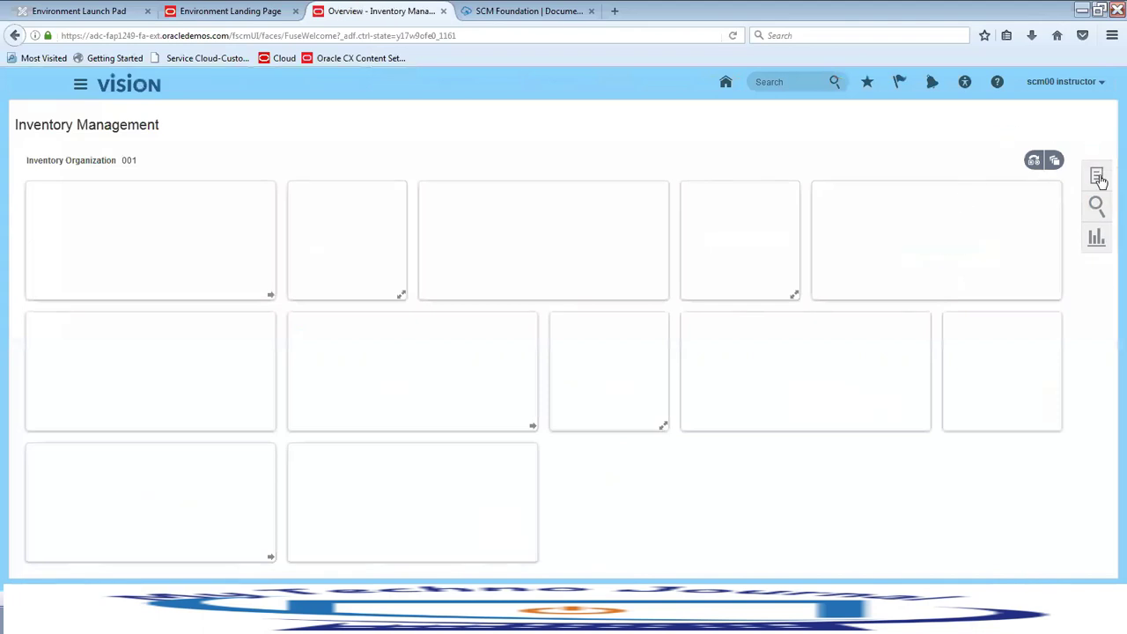
{"action": "left_click", "coordinate": [1097, 177]}
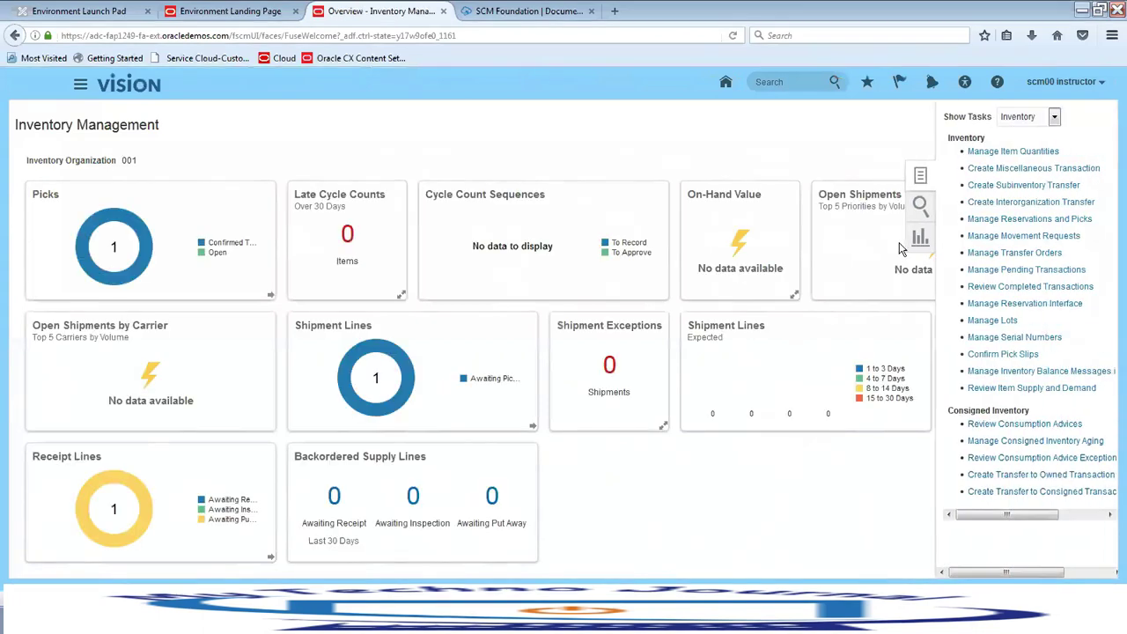
{"action": "left_click", "coordinate": [1008, 152]}
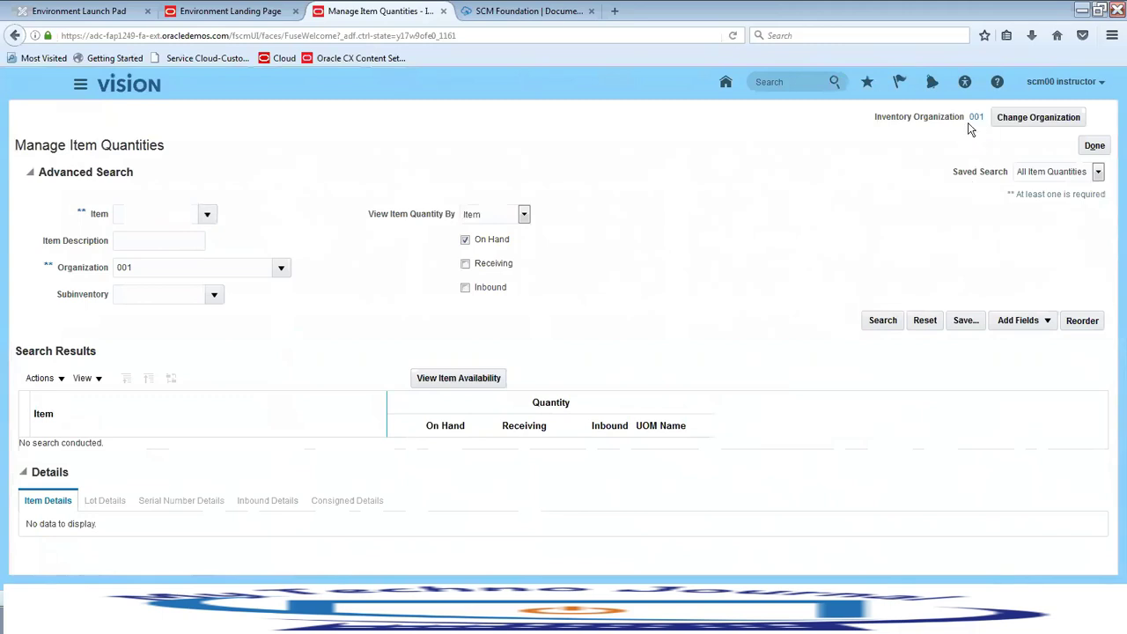
Step: Search organization 001 for the on-hand quantities of item AS65001, the portable wireless printer
{"action": "left_click", "coordinate": [167, 220]}
{"action": "type", "text": "AS"}
{"action": "left_click", "coordinate": [156, 233]}
{"action": "left_click", "coordinate": [367, 258]}
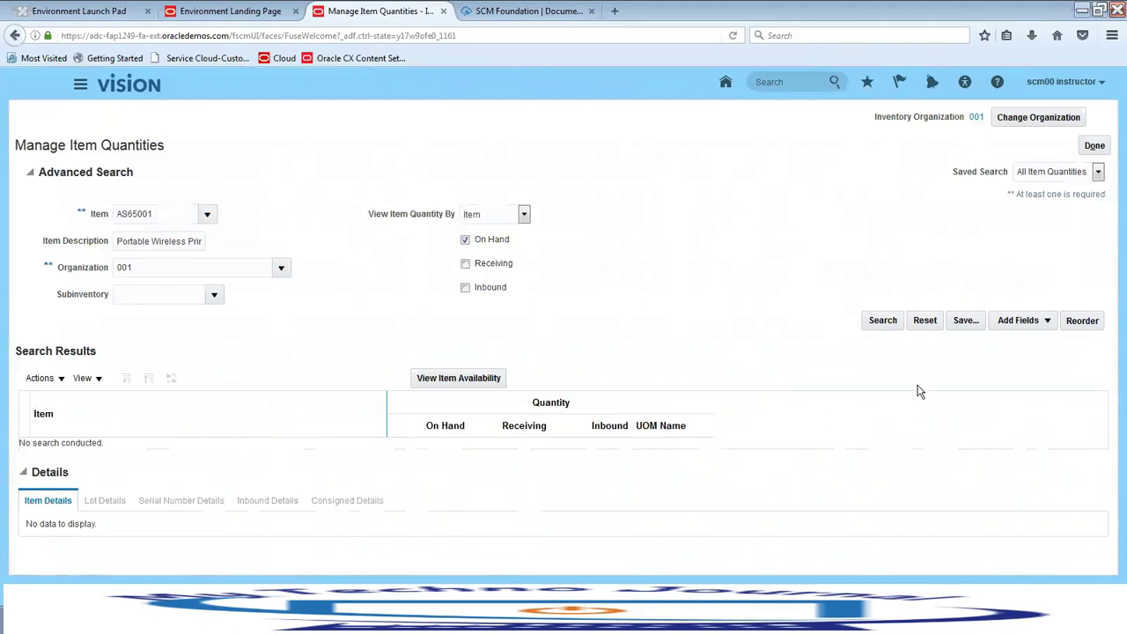
{"action": "left_click", "coordinate": [881, 322]}
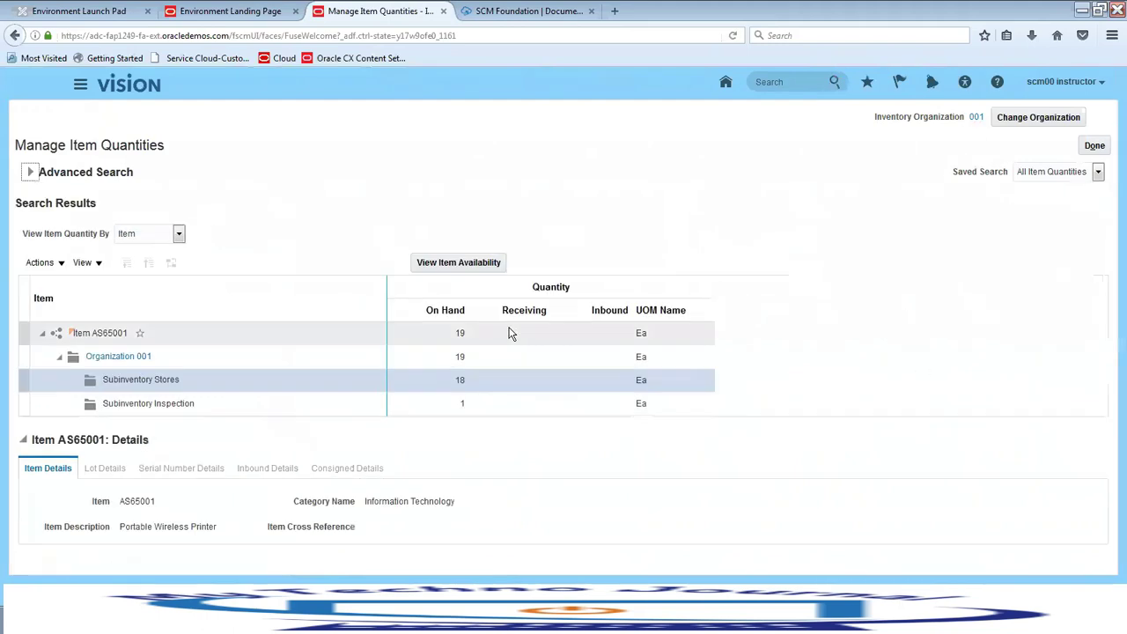
Step: View the item availability of AS65001 in the Stores subinventory, and close the details
{"action": "left_click", "coordinate": [227, 389]}
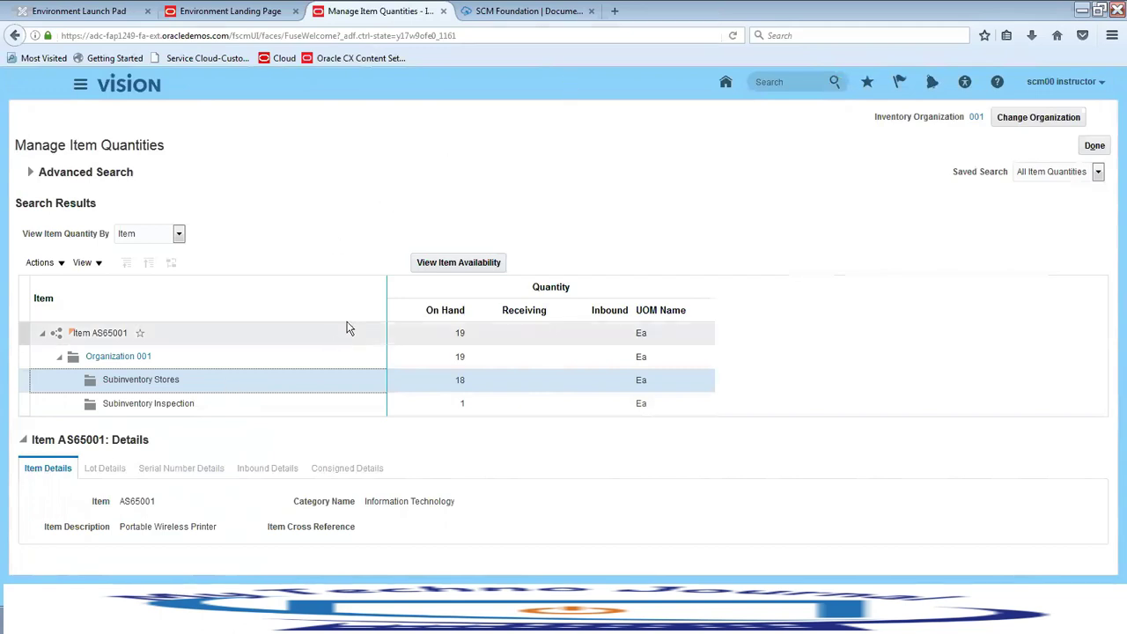
{"action": "left_click", "coordinate": [466, 262]}
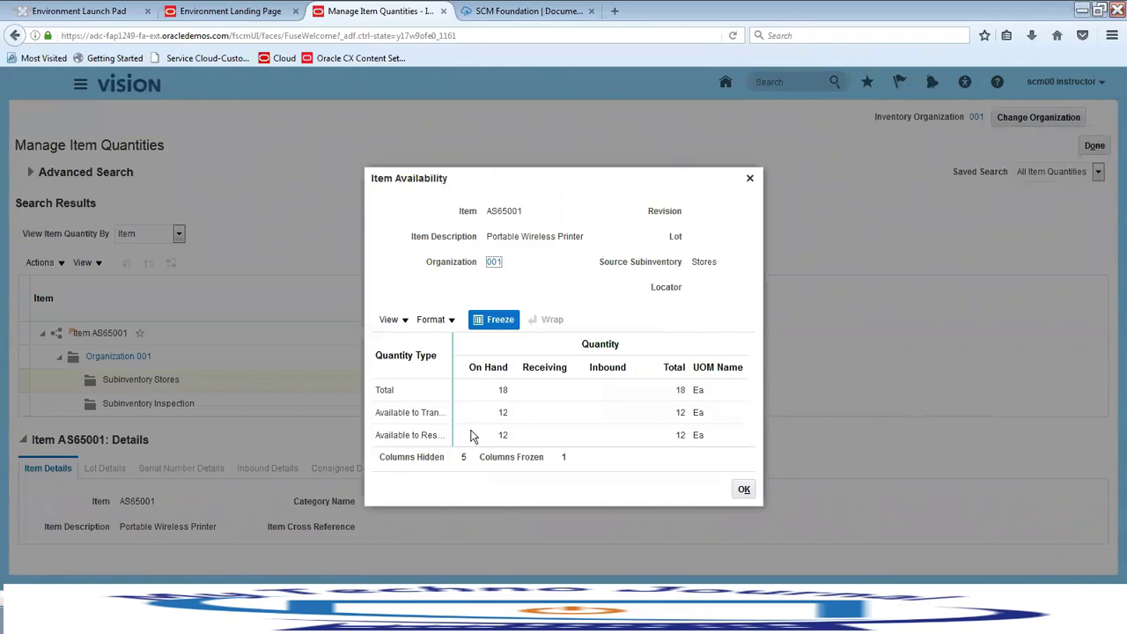
{"action": "left_click", "coordinate": [741, 491]}
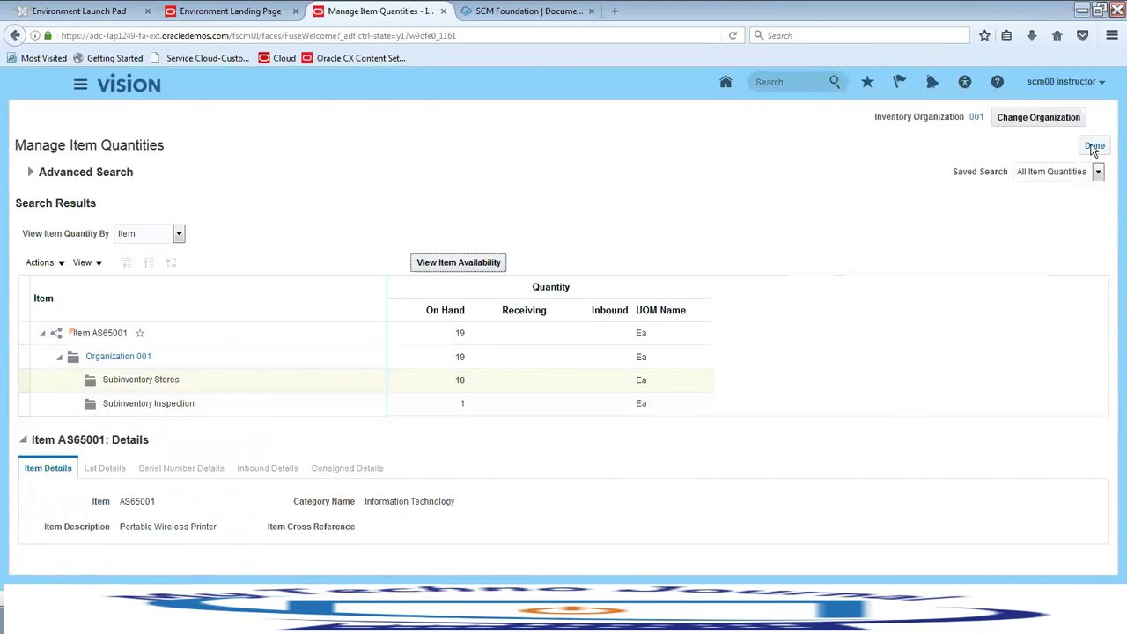
Step: Open a second ERP and SCM Cloud session from the environment landing page and start creating a miscellaneous transaction in Inventory Management
{"action": "left_click", "coordinate": [246, 16]}
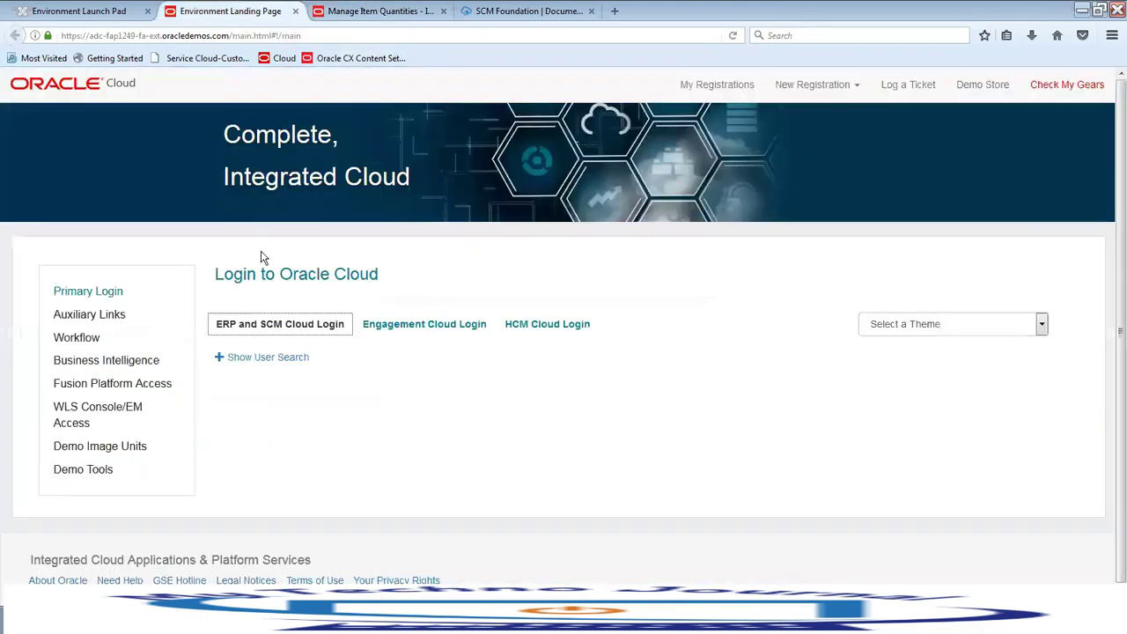
{"action": "left_click", "coordinate": [272, 326]}
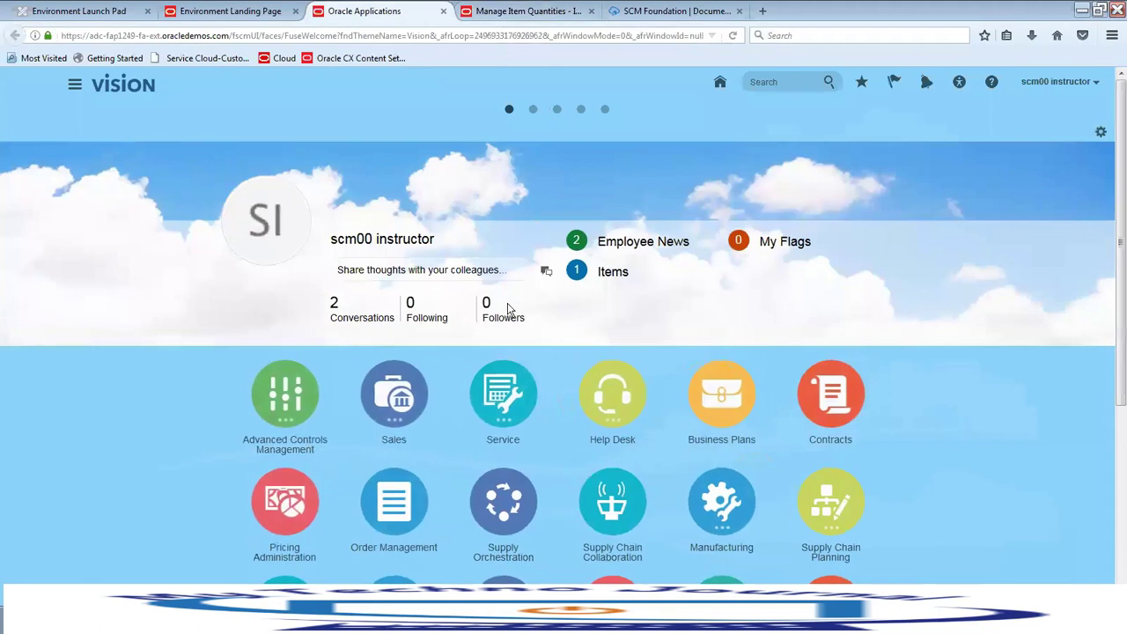
{"action": "scroll", "coordinate": [507, 308], "scroll_direction": "down", "scroll_amount": 3}
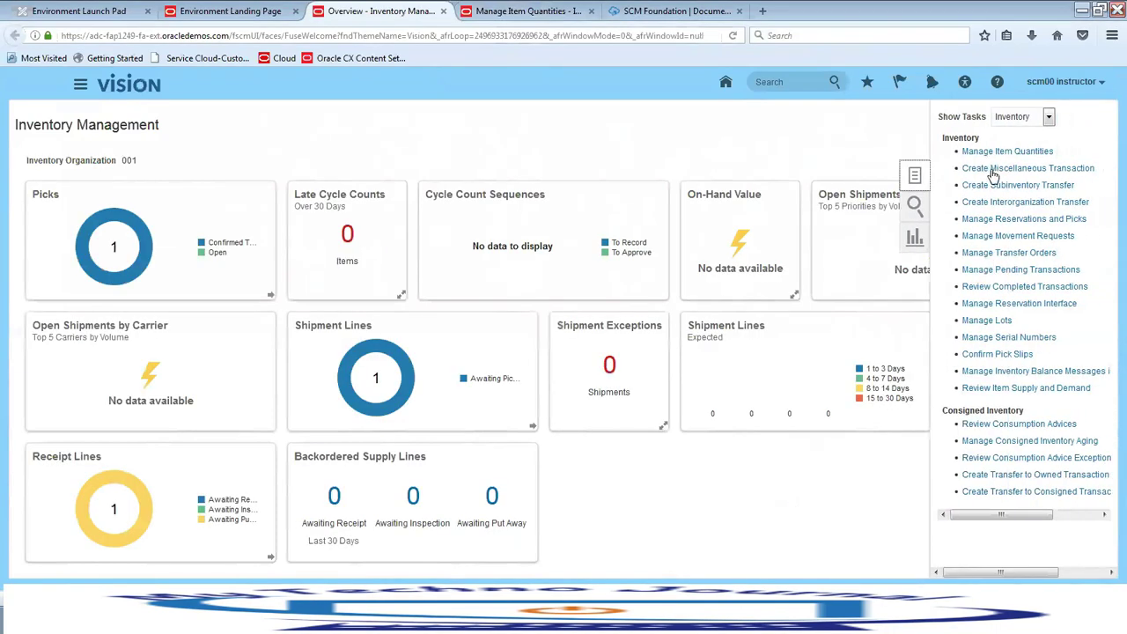
{"action": "left_click", "coordinate": [1026, 118]}
{"action": "left_click", "coordinate": [1028, 120]}
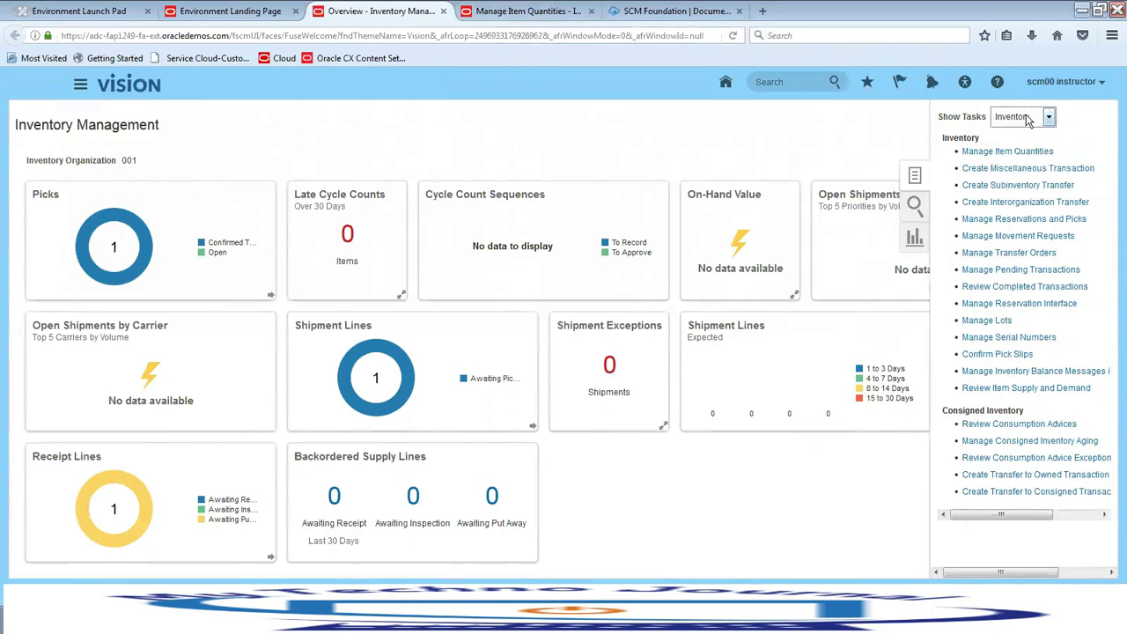
{"action": "left_click", "coordinate": [1022, 169]}
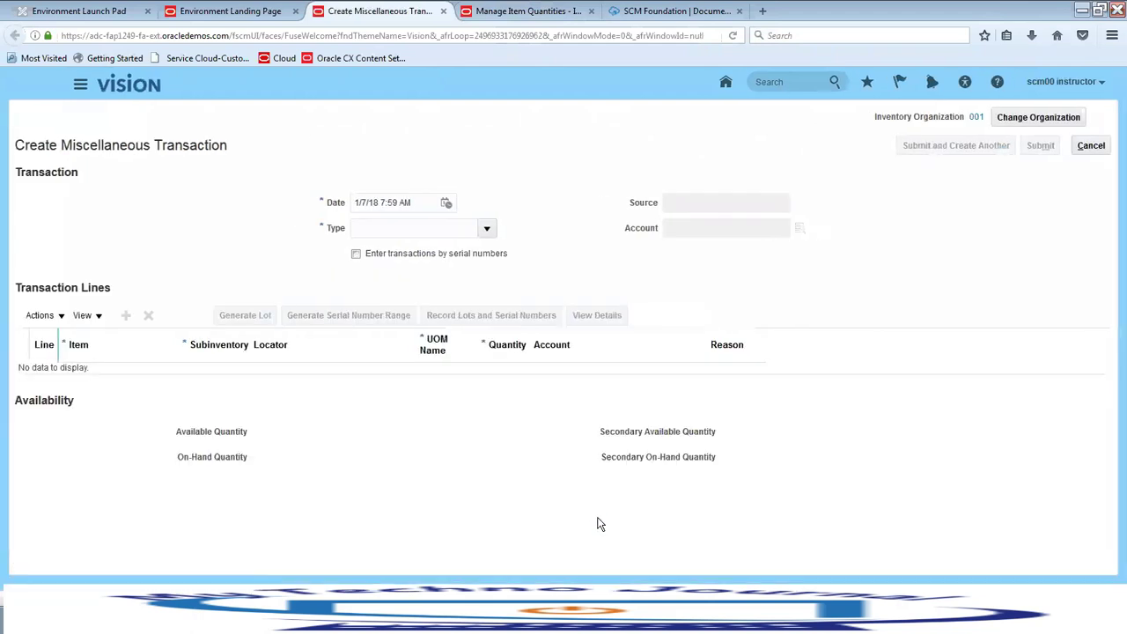
Step: Set the transaction type to Miscellaneous issue
{"action": "left_click", "coordinate": [487, 231]}
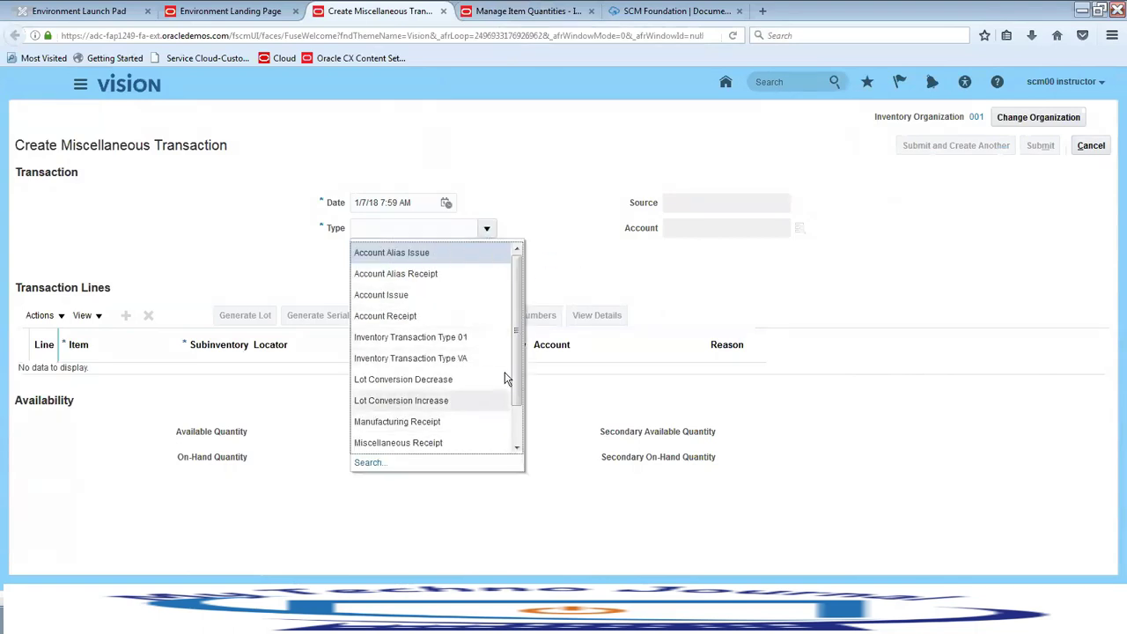
{"action": "left_click_drag", "start_coordinate": [515, 370], "coordinate": [524, 397]}
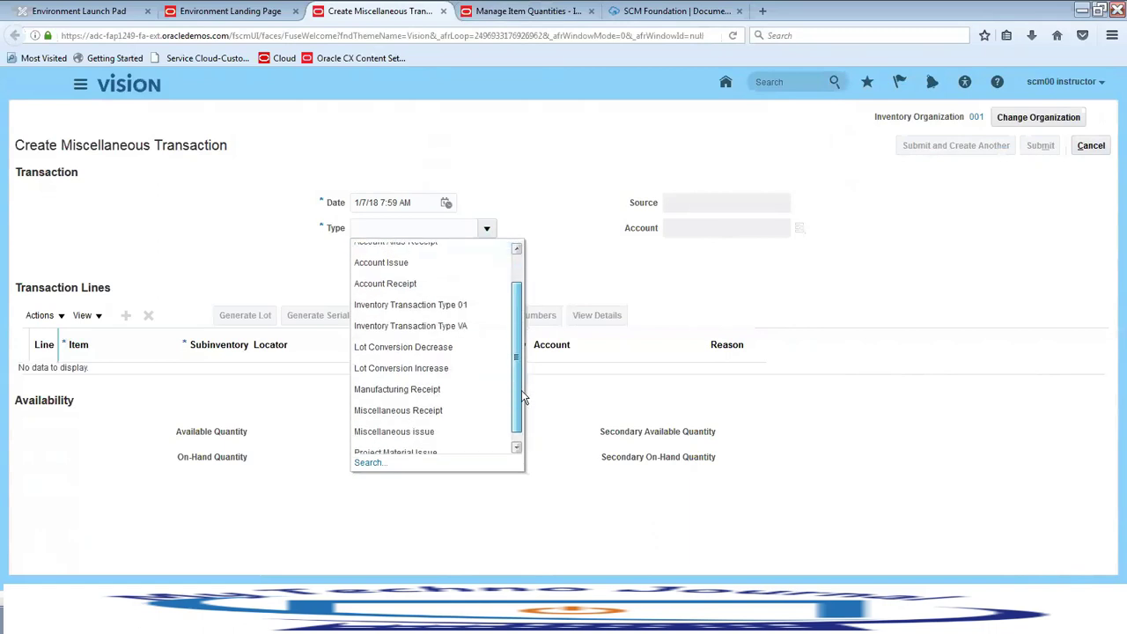
{"action": "left_click", "coordinate": [428, 432]}
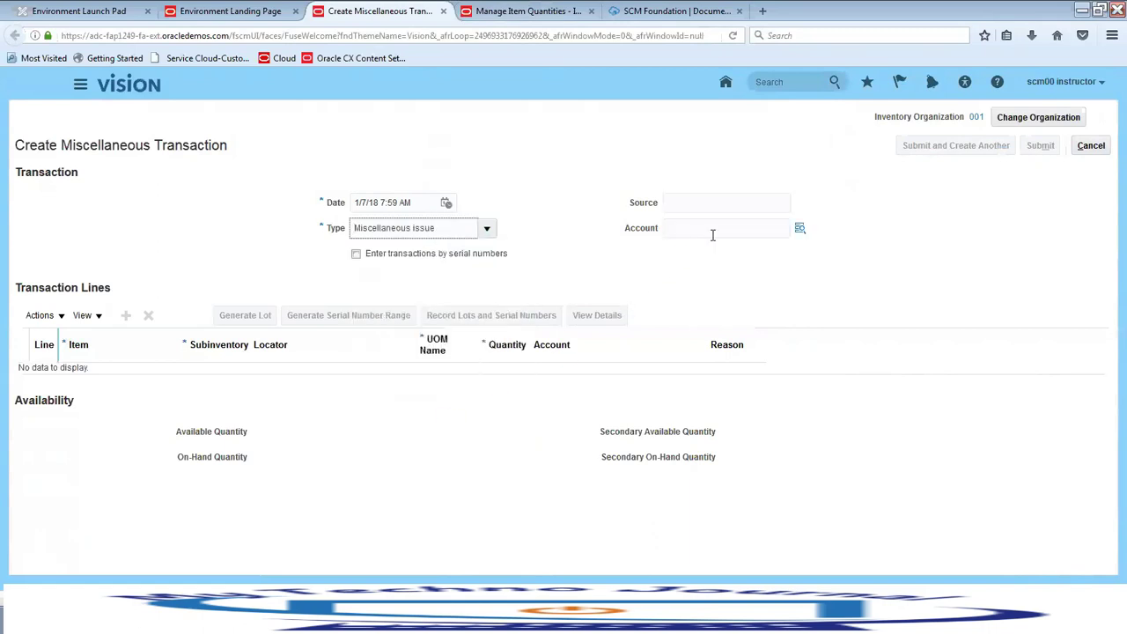
Step: Set the natural account segment of the transaction's account to 24220, keeping the default values for the other segments
{"action": "left_click", "coordinate": [800, 228]}
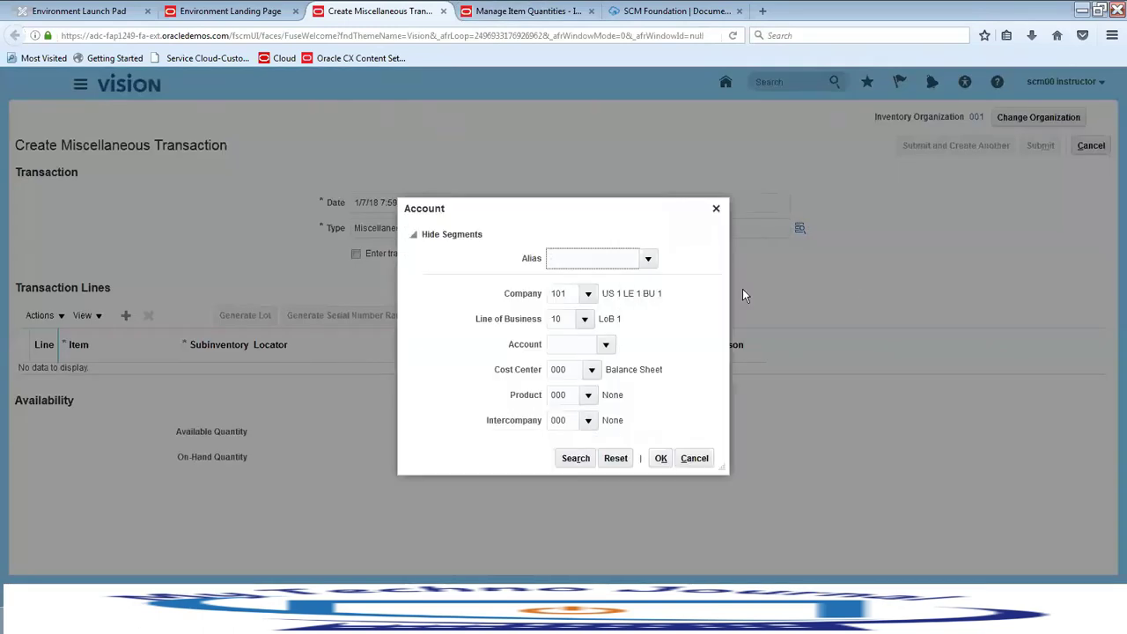
{"action": "left_click", "coordinate": [580, 346]}
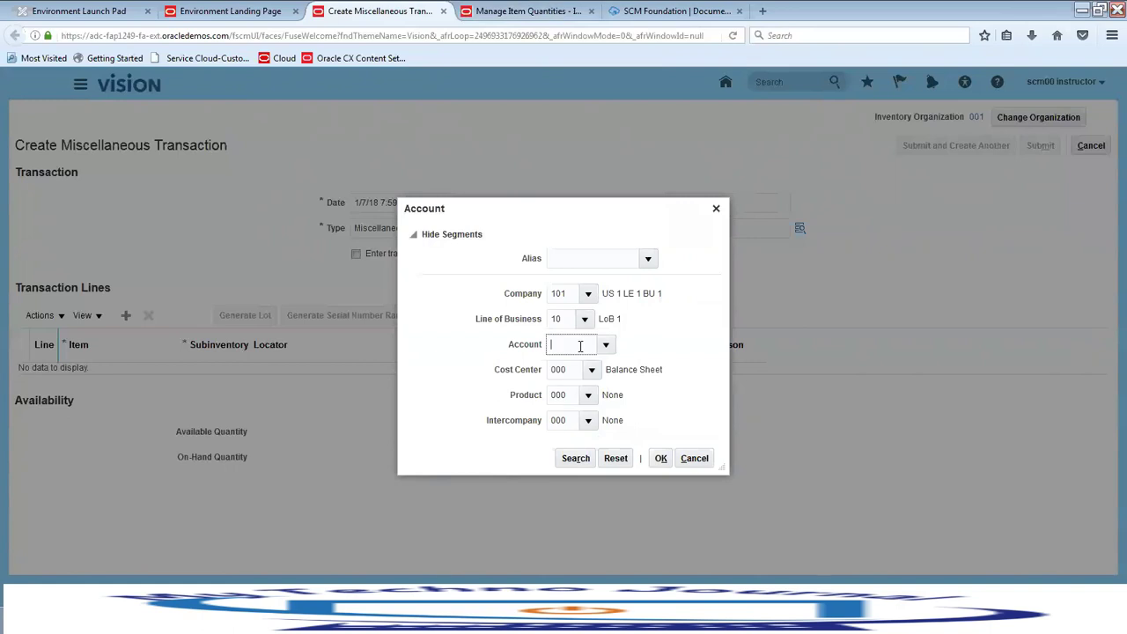
{"action": "type", "text": "24220"}
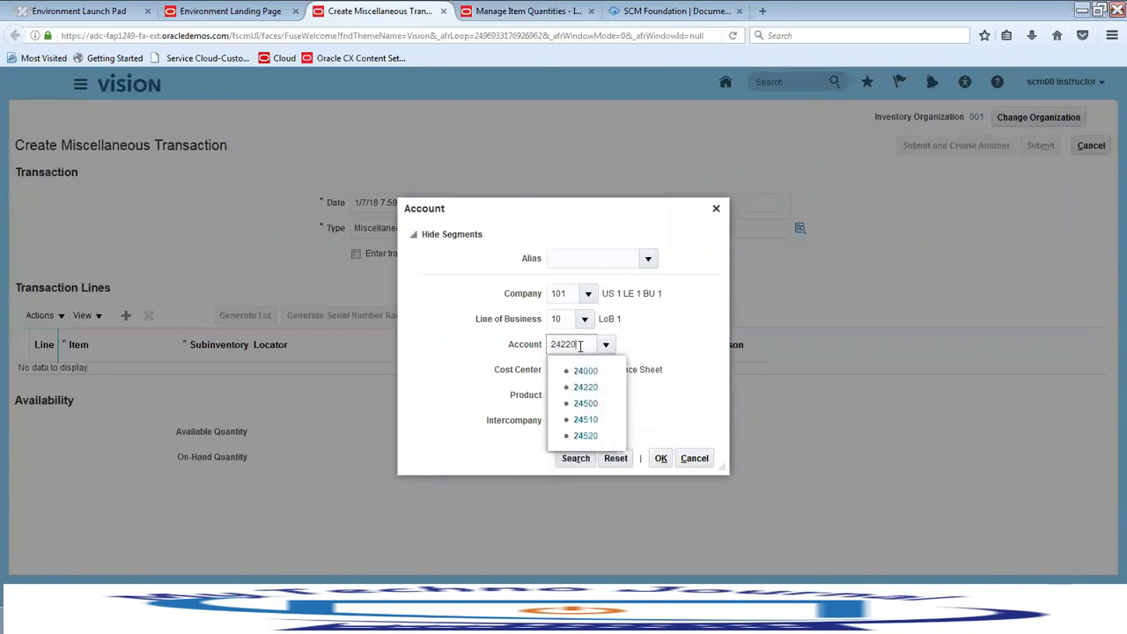
{"action": "left_click", "coordinate": [586, 370]}
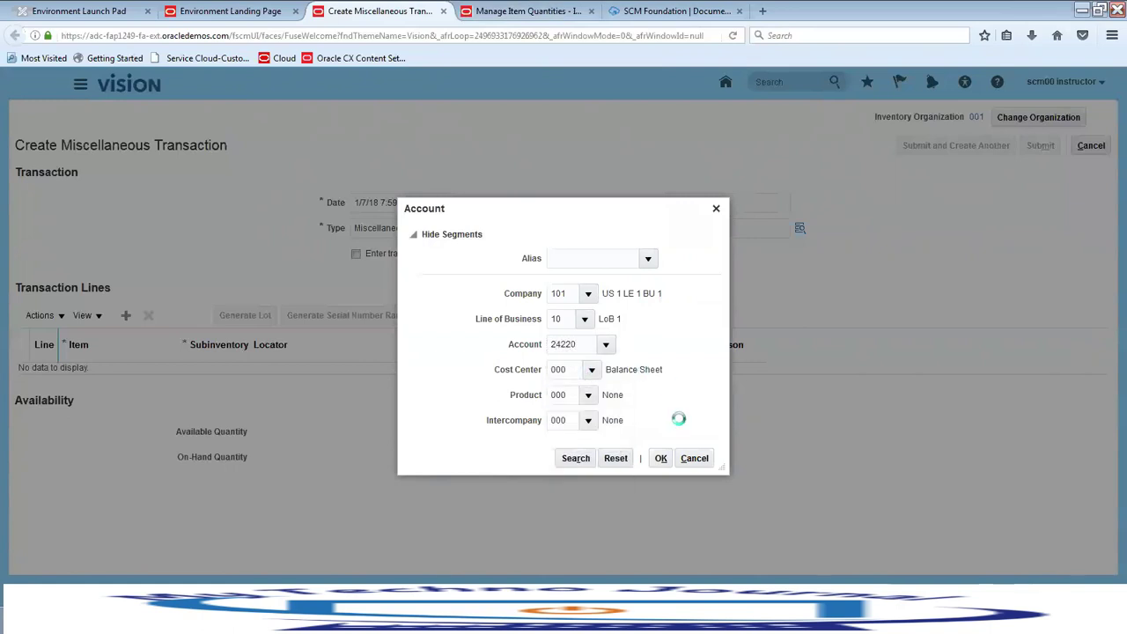
{"action": "left_click", "coordinate": [657, 456]}
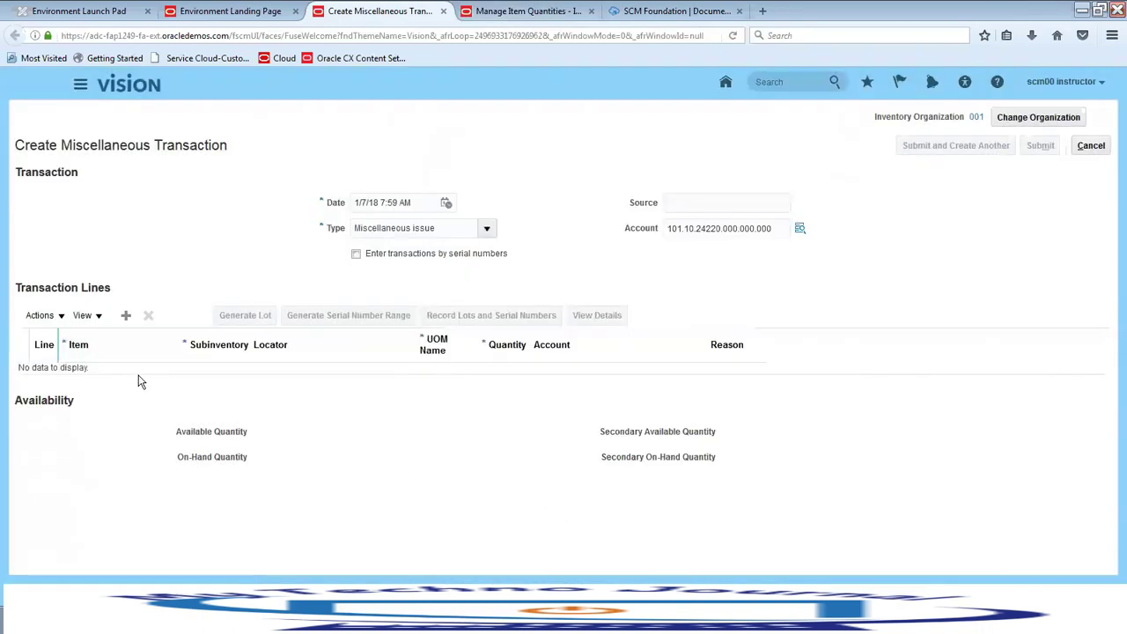
Step: Add a transaction line issuing 2 Ea of item AS65001 from the Stores subinventory, and submit the transaction
{"action": "left_click", "coordinate": [124, 322]}
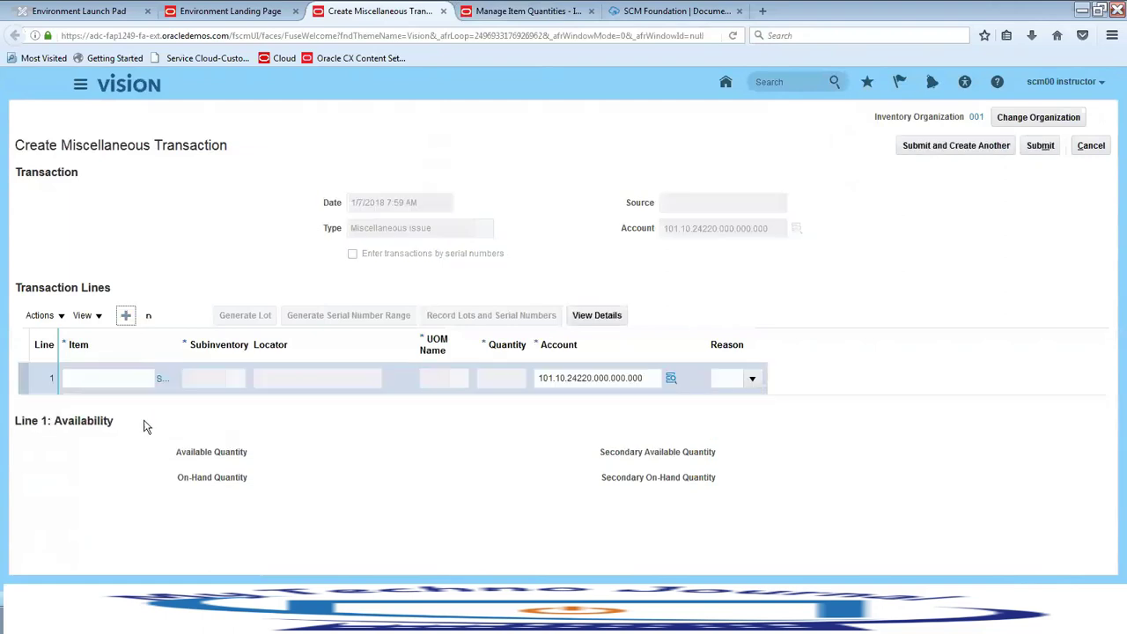
{"action": "left_click", "coordinate": [124, 374]}
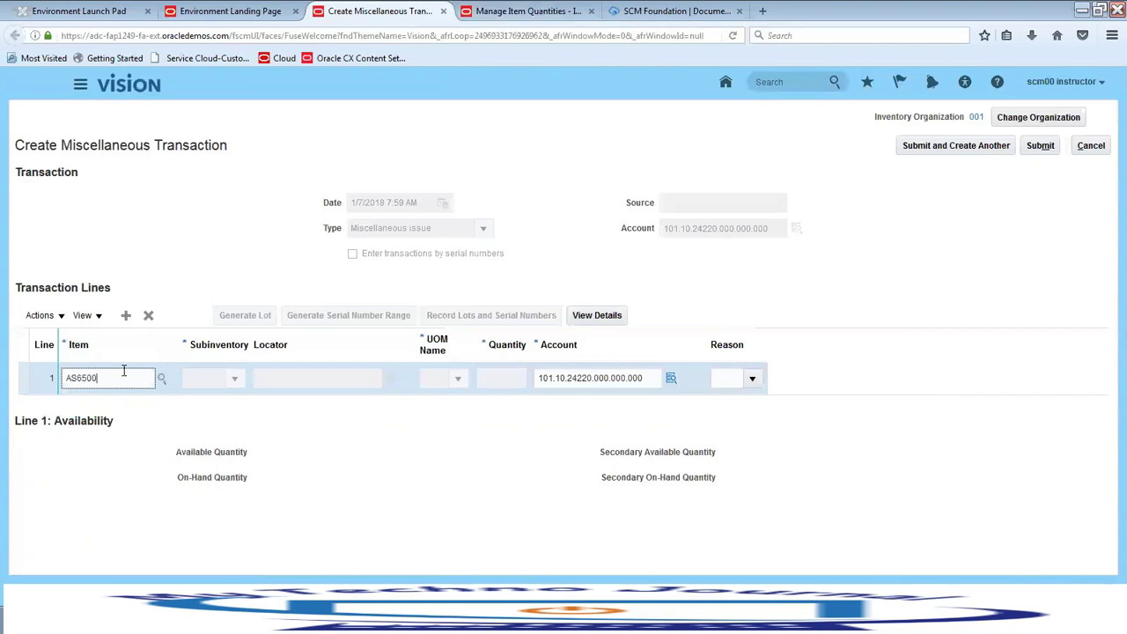
{"action": "key", "text": "Tab"}
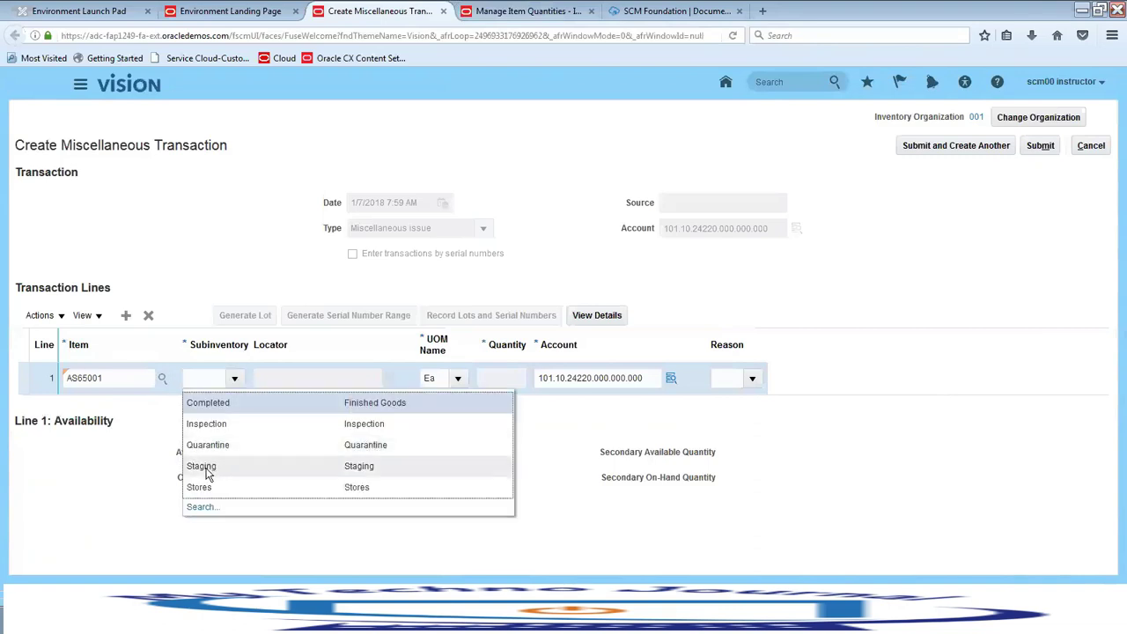
{"action": "left_click", "coordinate": [198, 486]}
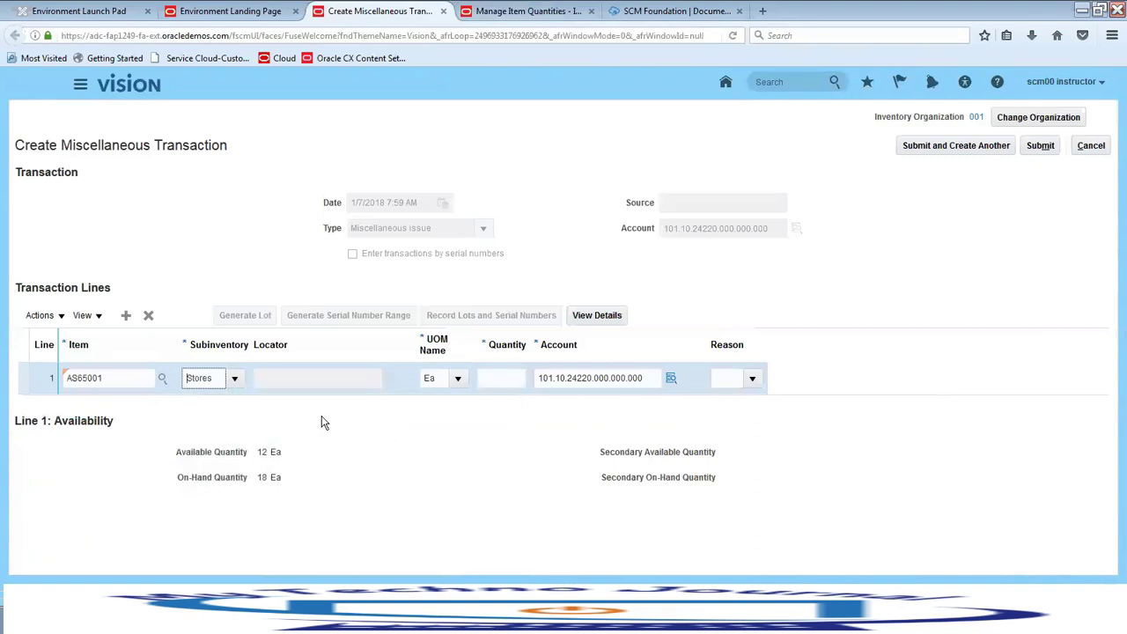
{"action": "left_click", "coordinate": [498, 373]}
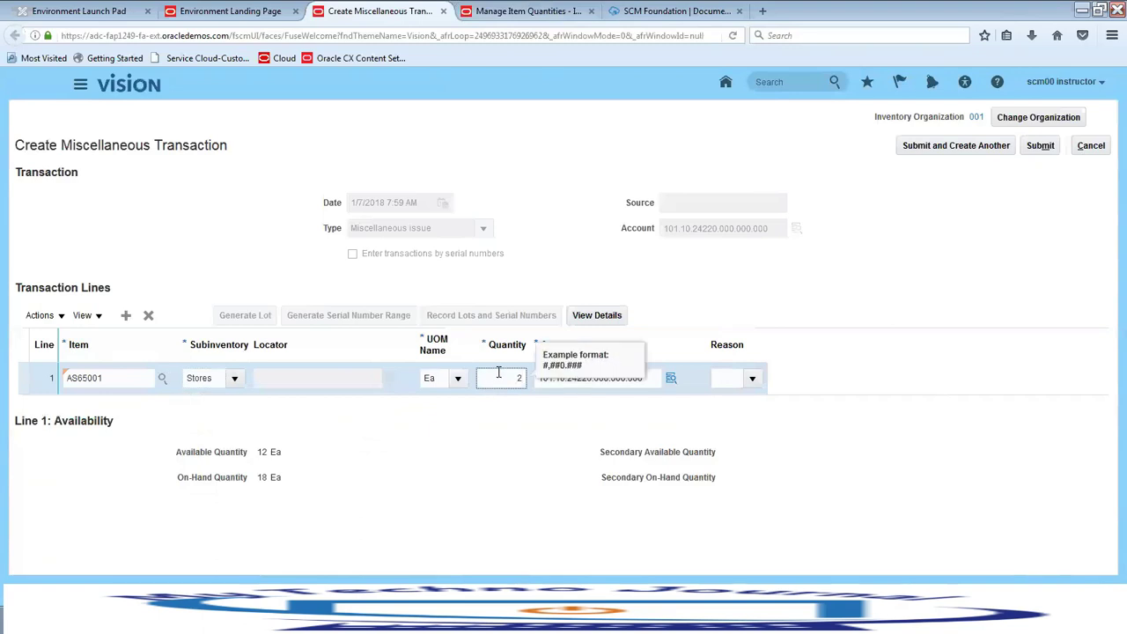
{"action": "left_click", "coordinate": [1042, 146]}
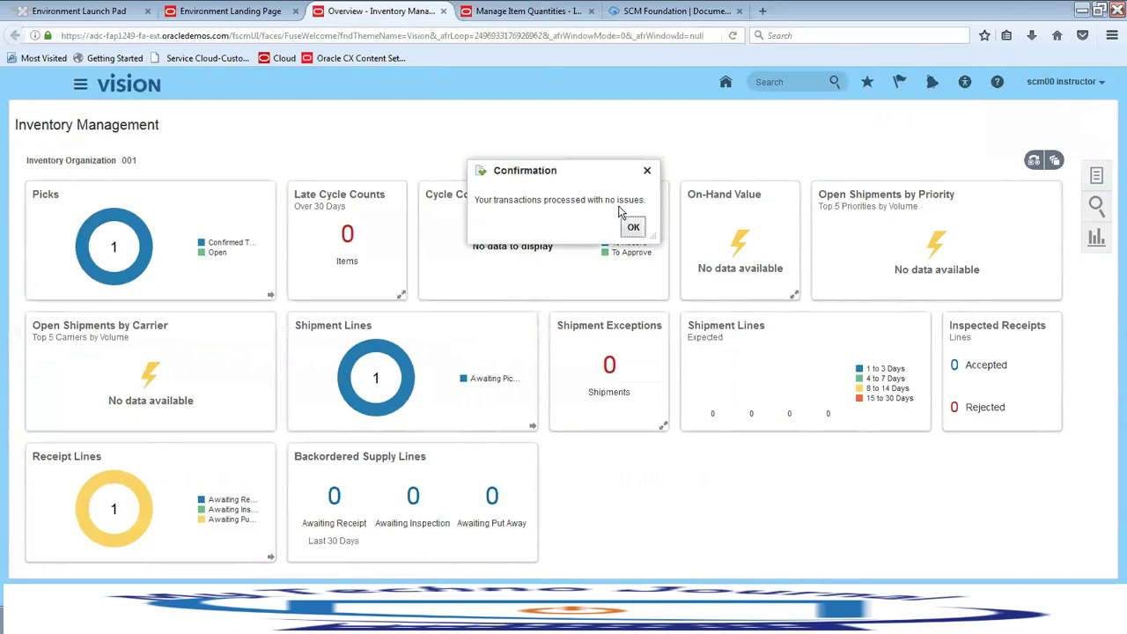
{"action": "left_click", "coordinate": [634, 227]}
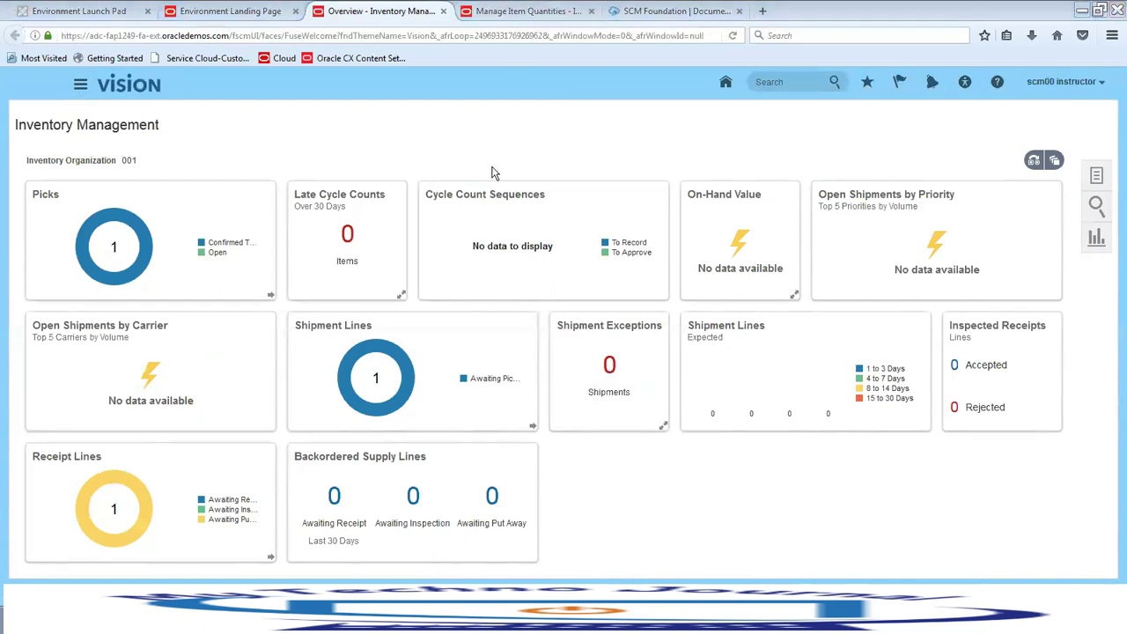
Step: Return to Manage Item Quantities, rerun the search for AS65001, and check its availability in the Stores subinventory
{"action": "left_click", "coordinate": [500, 13]}
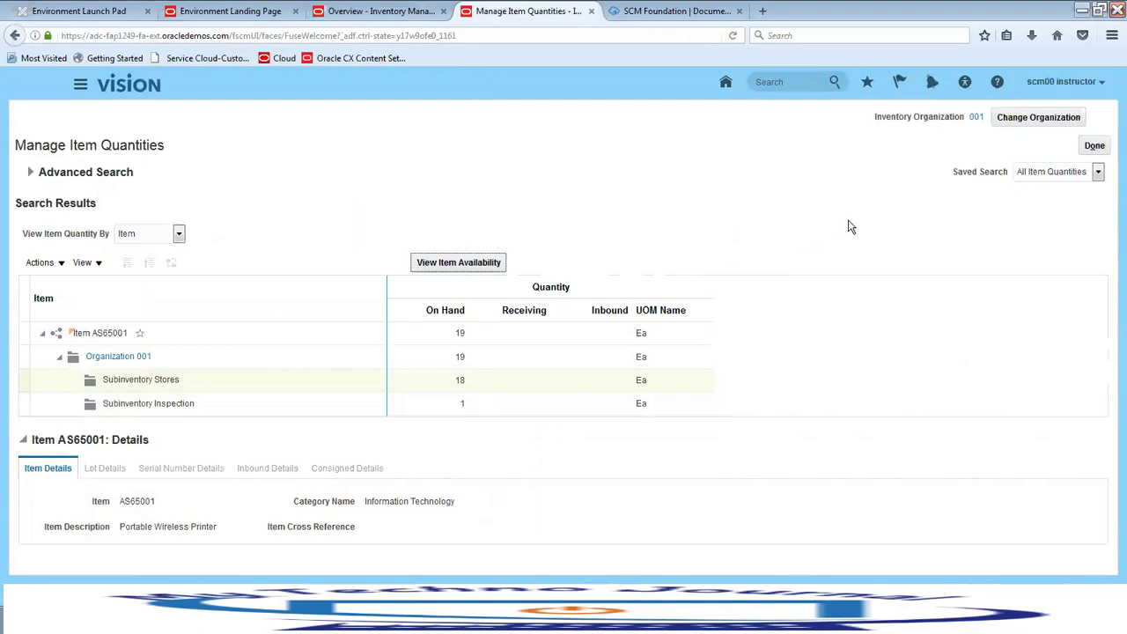
{"action": "left_click", "coordinate": [31, 172]}
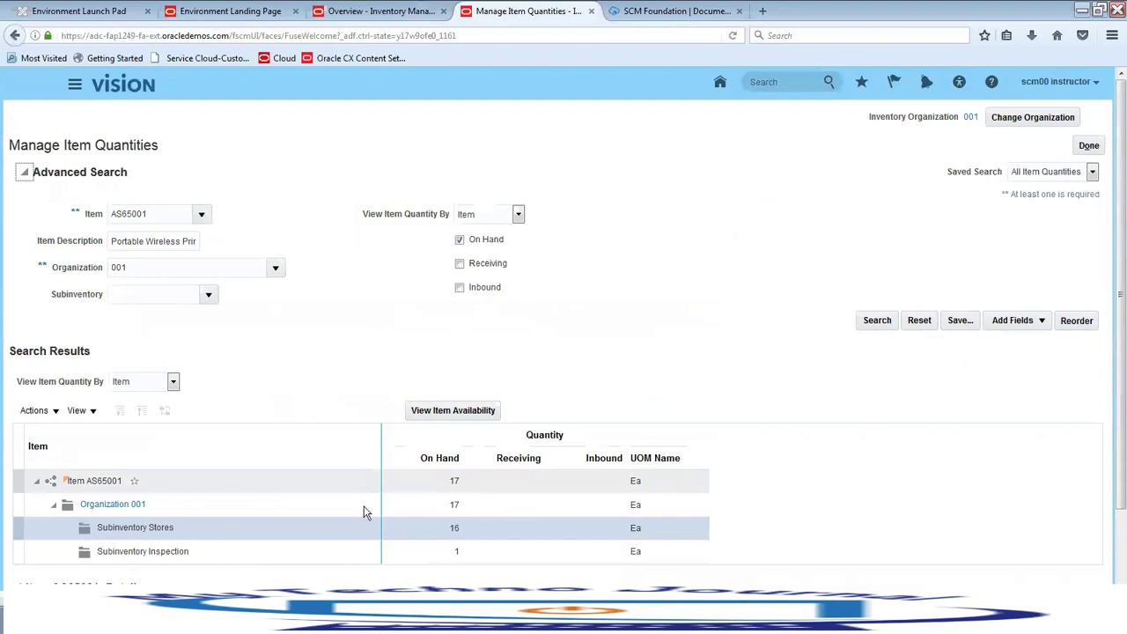
{"action": "left_click", "coordinate": [202, 534]}
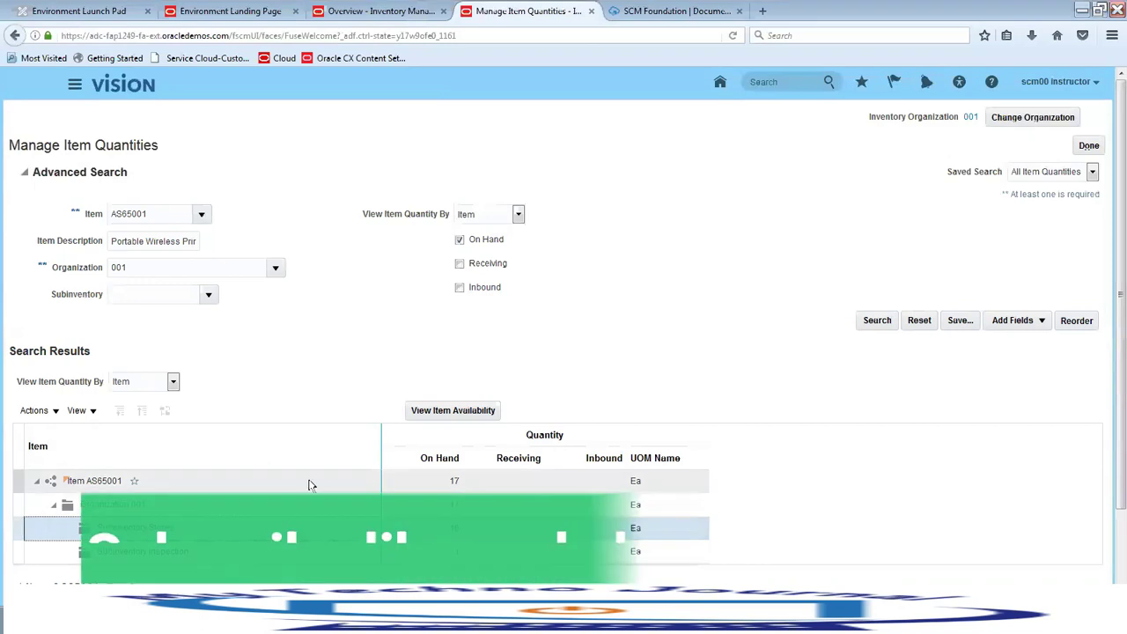
{"action": "left_click", "coordinate": [472, 411]}
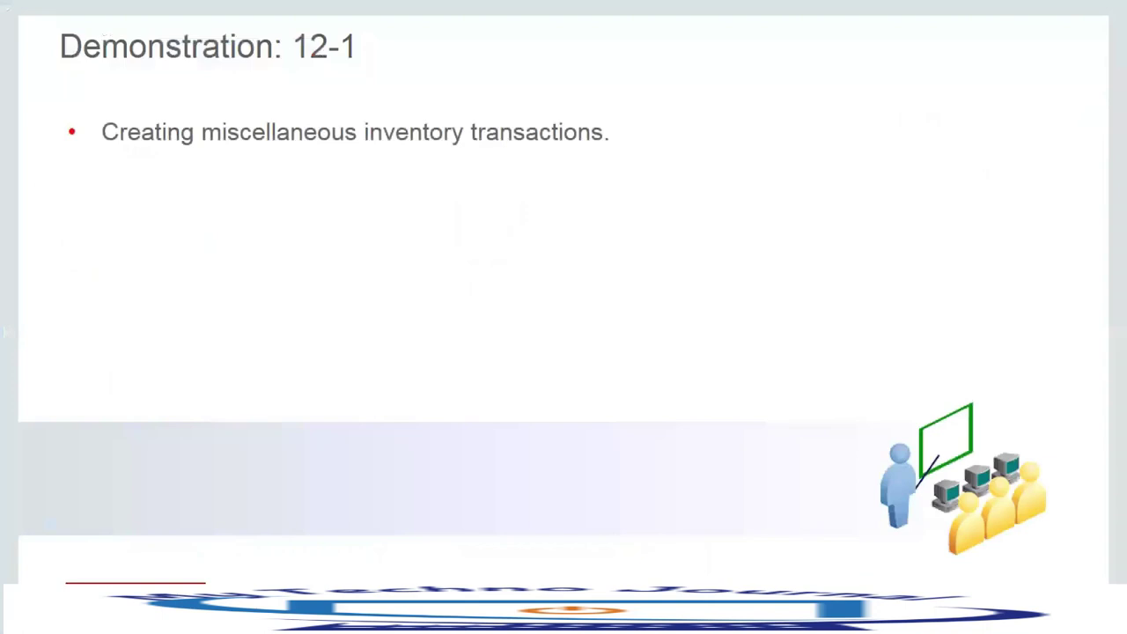
{"action": "key", "text": "Right"}
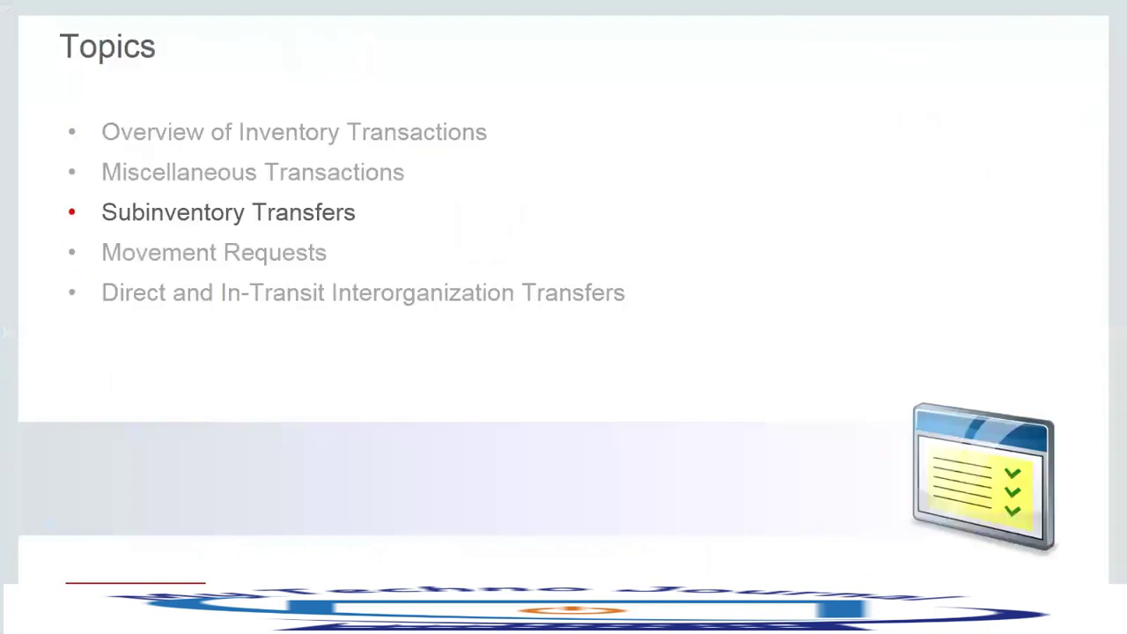
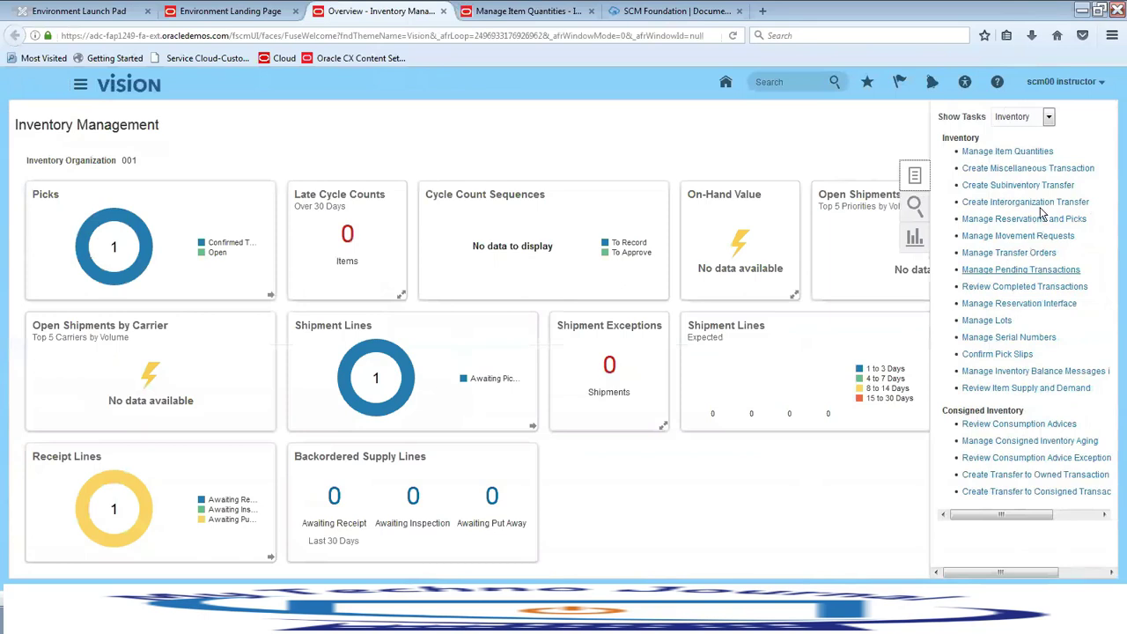
Step: Start a new movement request from Manage Movement Requests and copy its request number into Notepad for reference
{"action": "left_click", "coordinate": [1017, 236]}
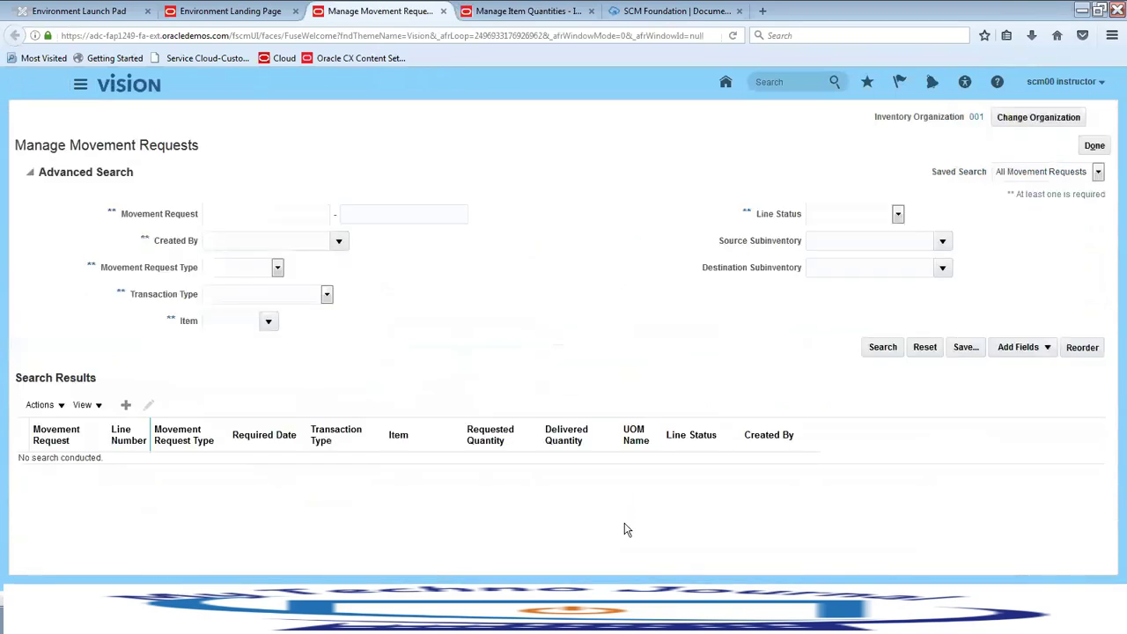
{"action": "left_click", "coordinate": [129, 409]}
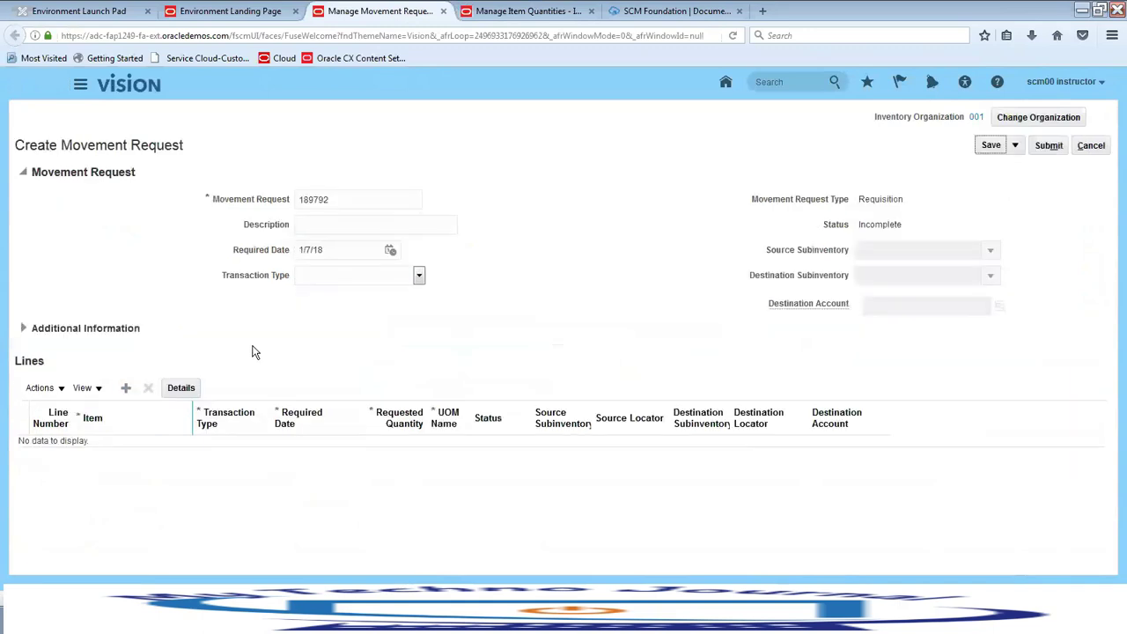
{"action": "left_click_drag", "start_coordinate": [364, 199], "coordinate": [262, 205]}
{"action": "key", "text": "ctrl+c"}
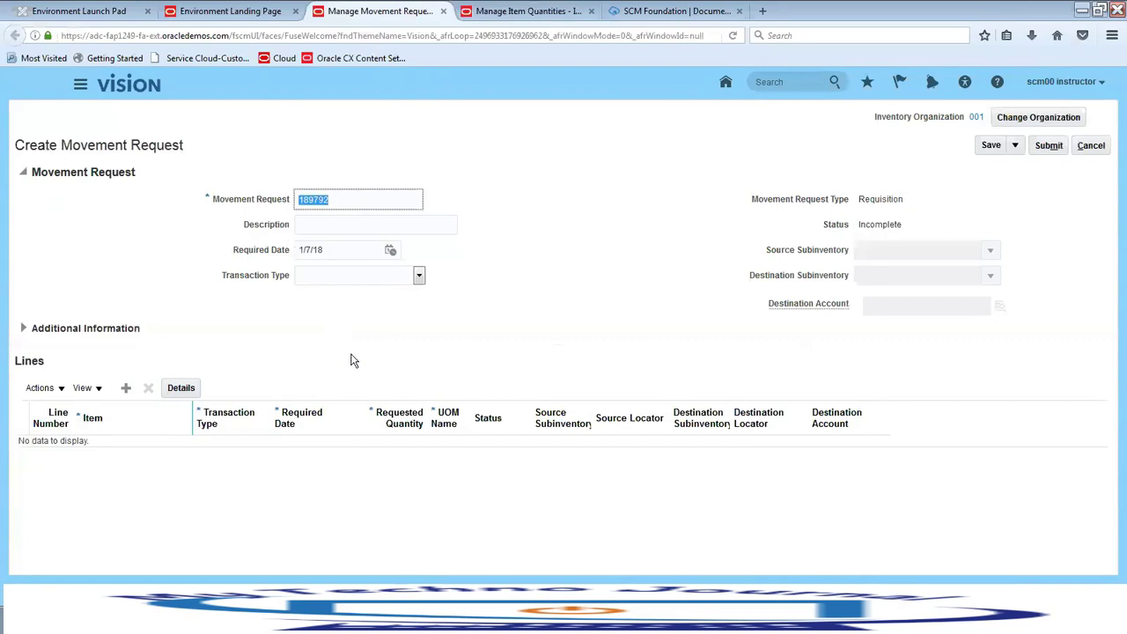
{"action": "left_click", "coordinate": [458, 618]}
{"action": "key", "text": "ctrl+v"}
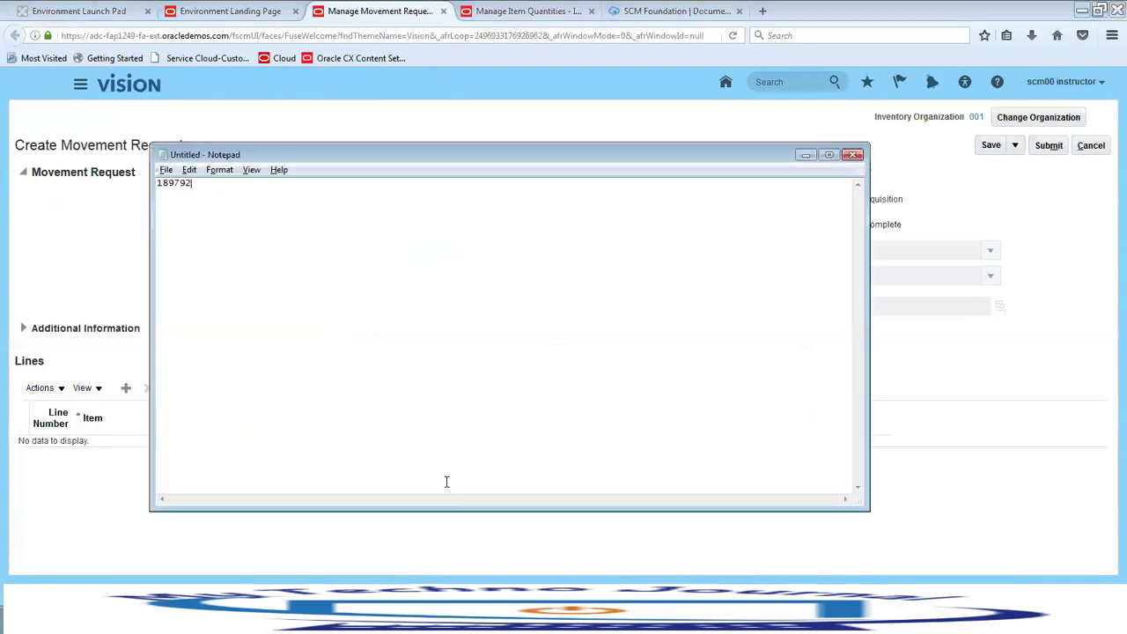
{"action": "left_click", "coordinate": [803, 157]}
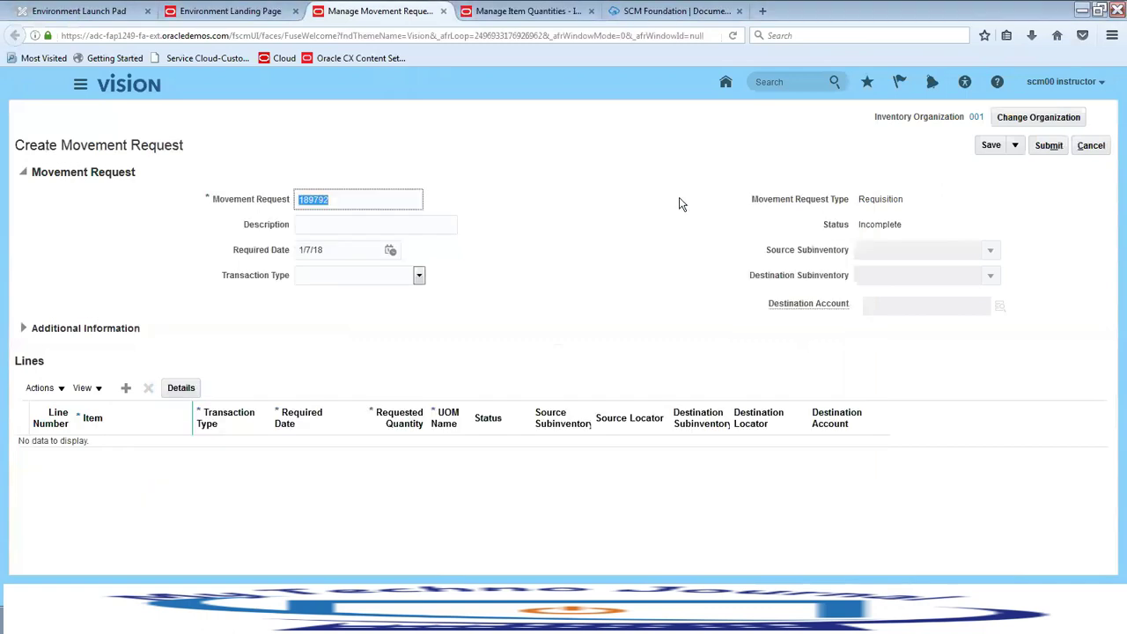
Step: Set the request's transaction type to Movement Request Transfer and add a line for item AS65001
{"action": "left_click", "coordinate": [393, 278]}
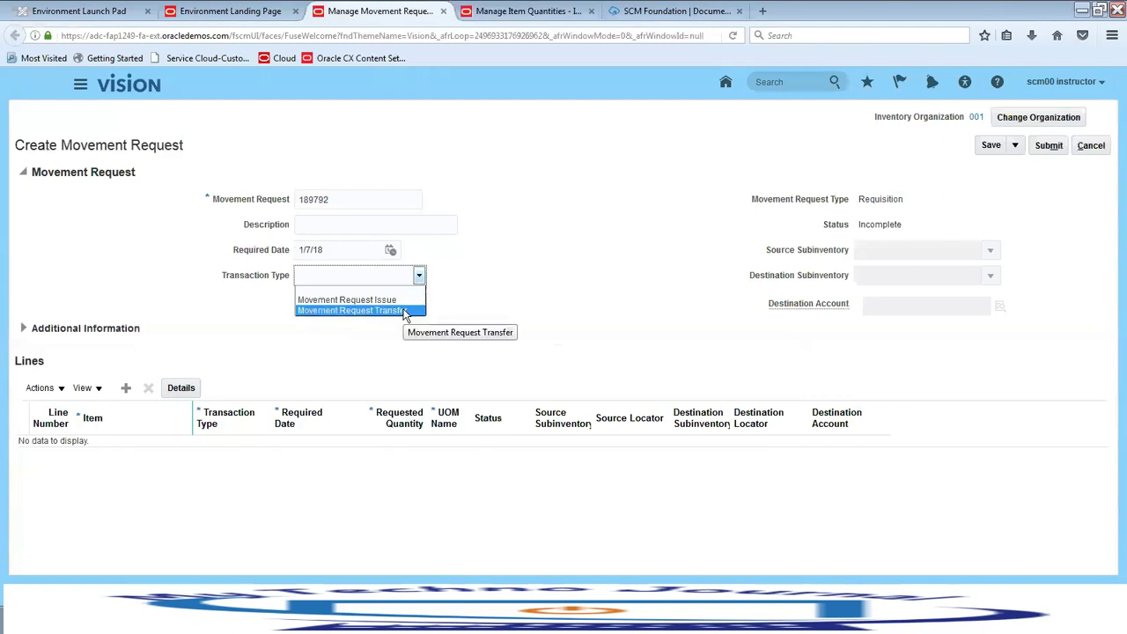
{"action": "left_click", "coordinate": [406, 312]}
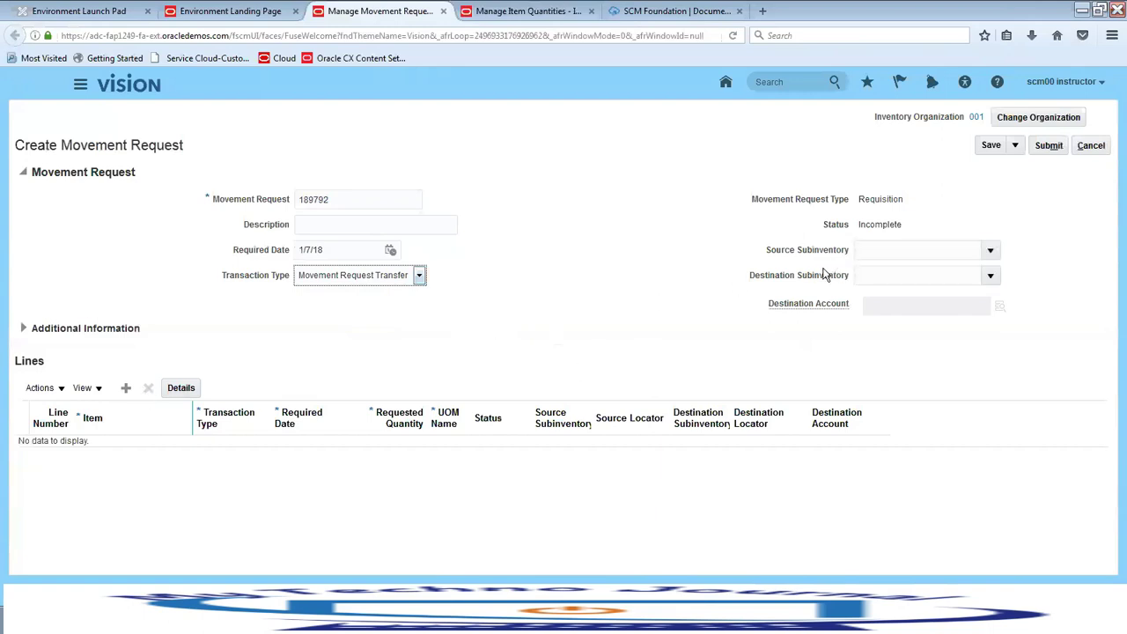
{"action": "left_click", "coordinate": [126, 389]}
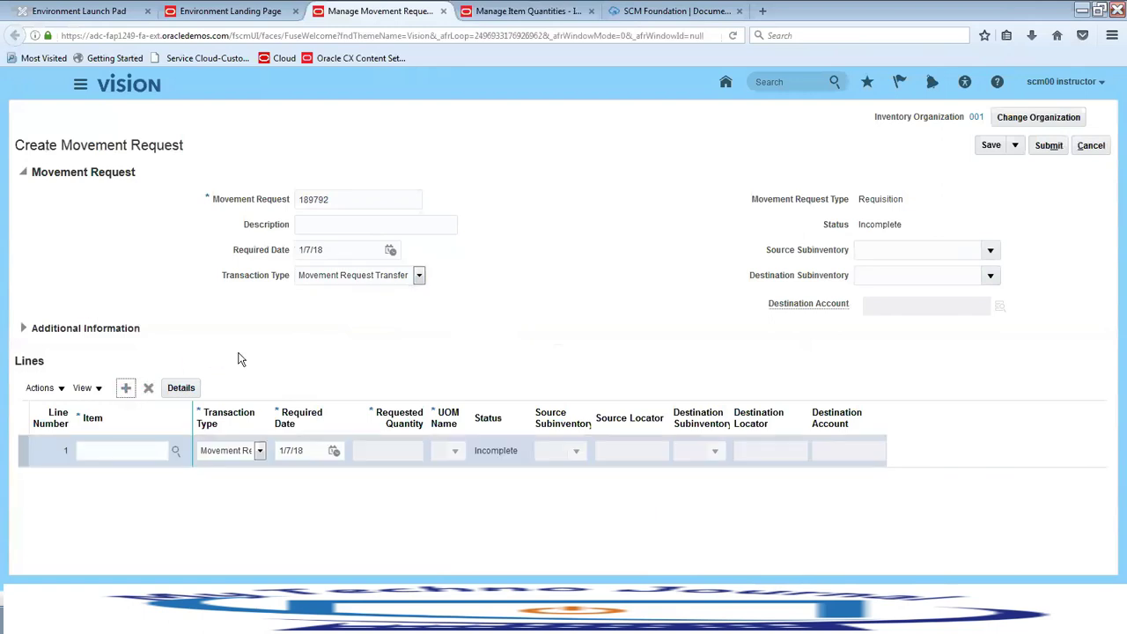
{"action": "left_click", "coordinate": [128, 449]}
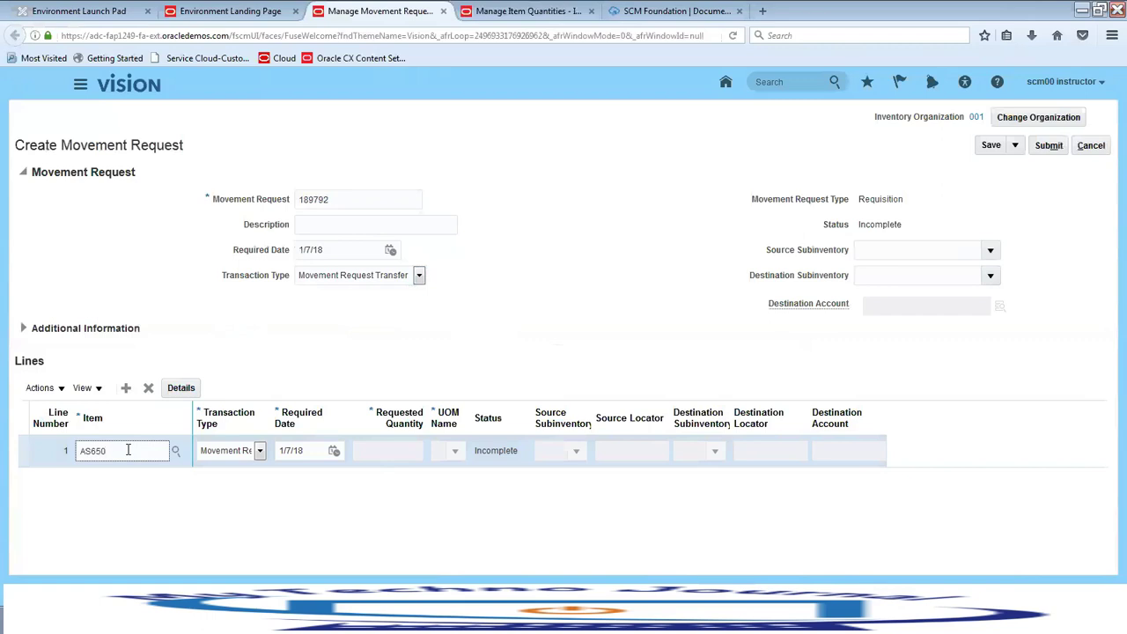
{"action": "key", "text": "Tab"}
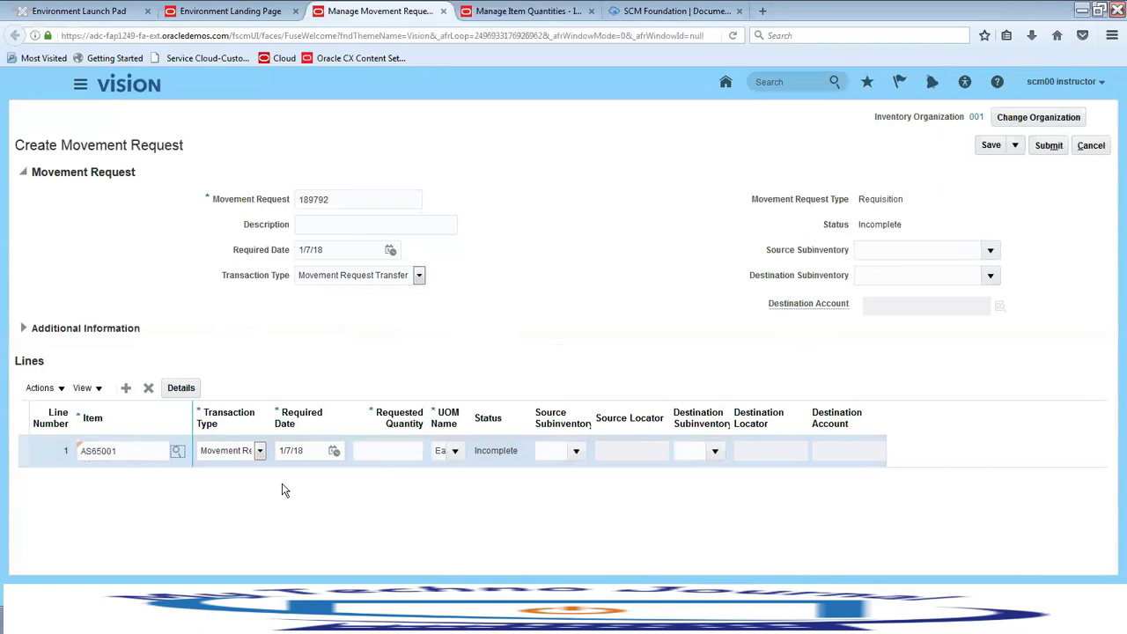
Step: Request 4 Ea on the line from the Stores subinventory to Inspection, and submit the movement request
{"action": "left_click", "coordinate": [421, 454]}
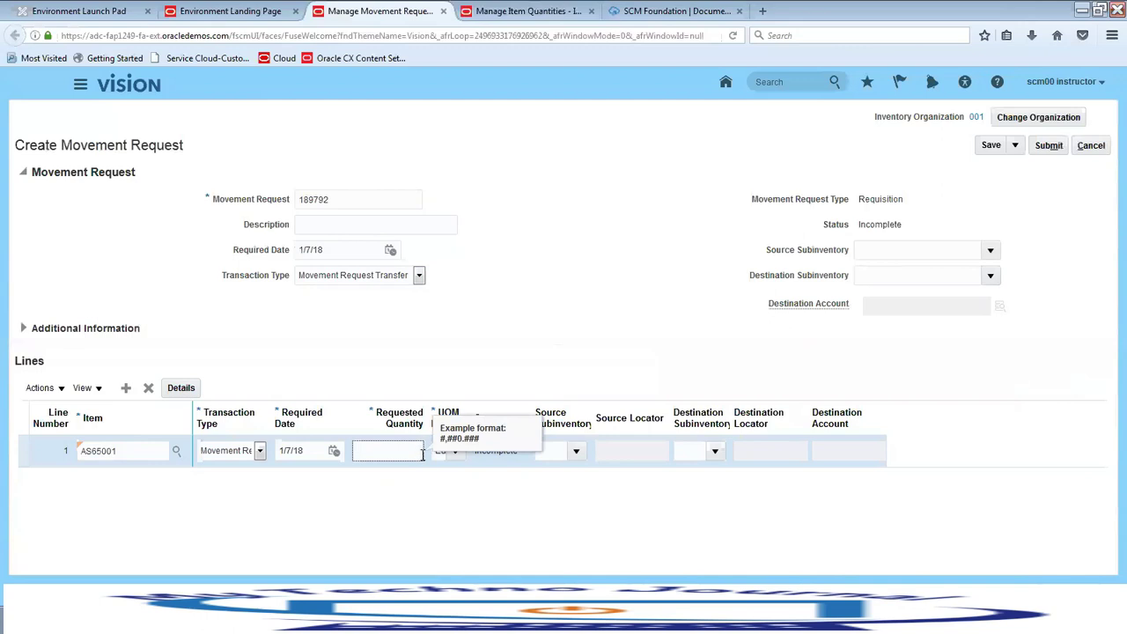
{"action": "key", "text": "Tab"}
{"action": "key", "text": "Tab"}
{"action": "left_click", "coordinate": [576, 452]}
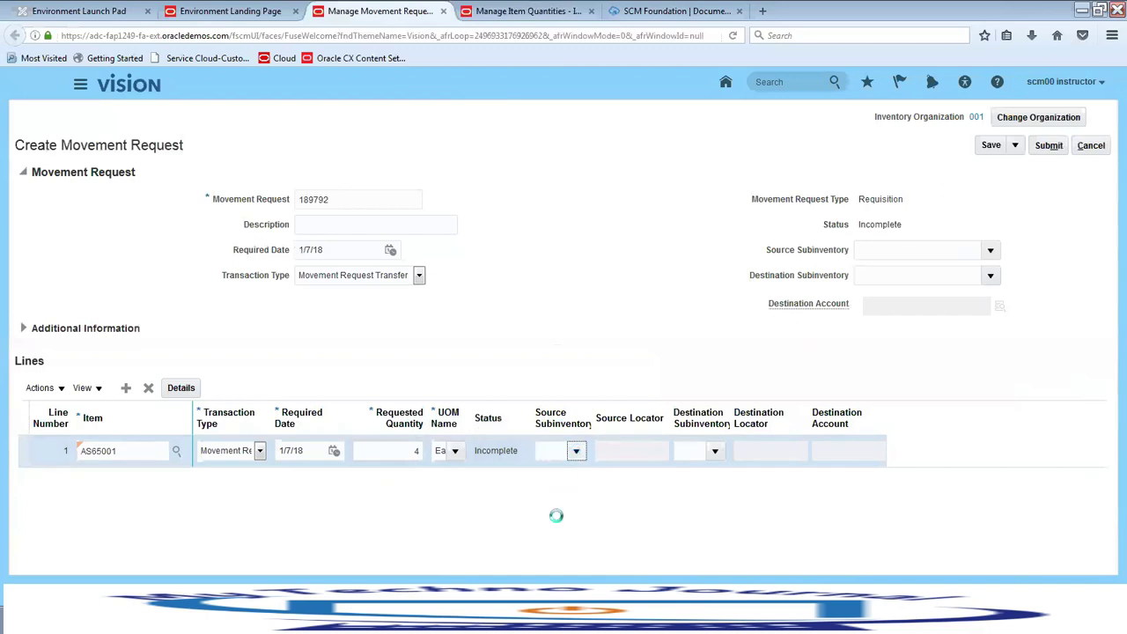
{"action": "left_click", "coordinate": [563, 561]}
{"action": "left_click", "coordinate": [713, 452]}
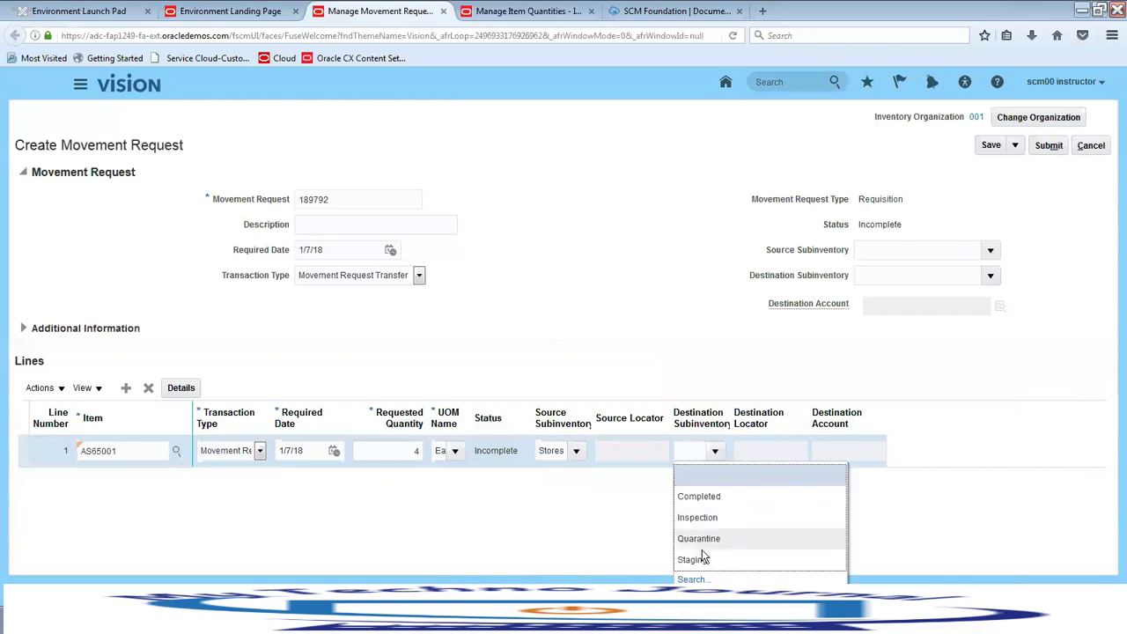
{"action": "left_click", "coordinate": [718, 522]}
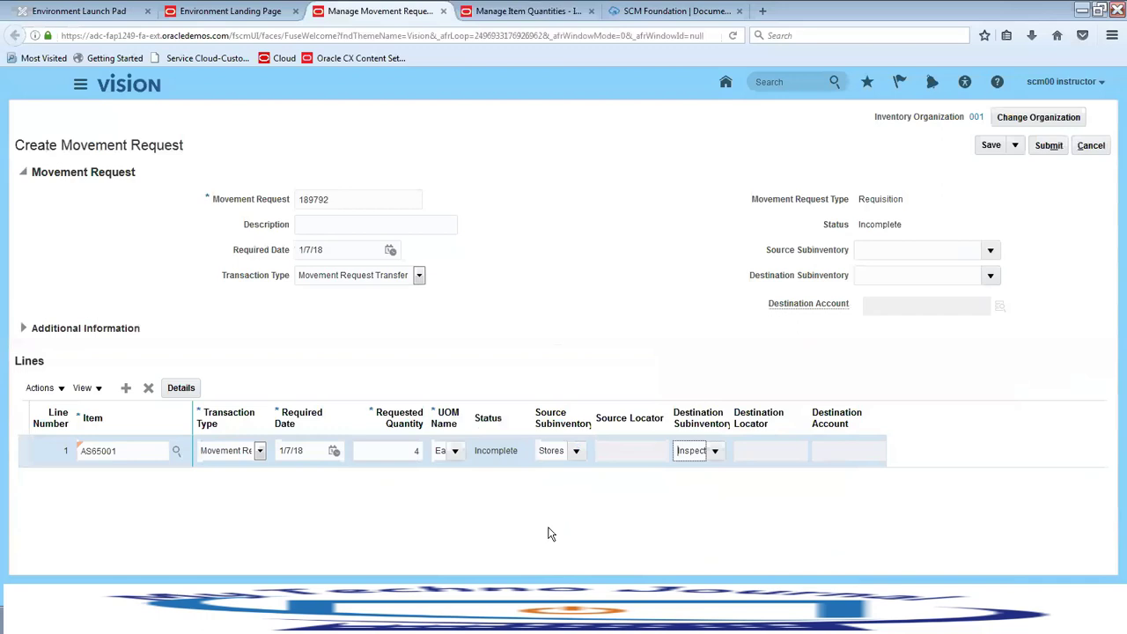
{"action": "left_click", "coordinate": [1048, 146]}
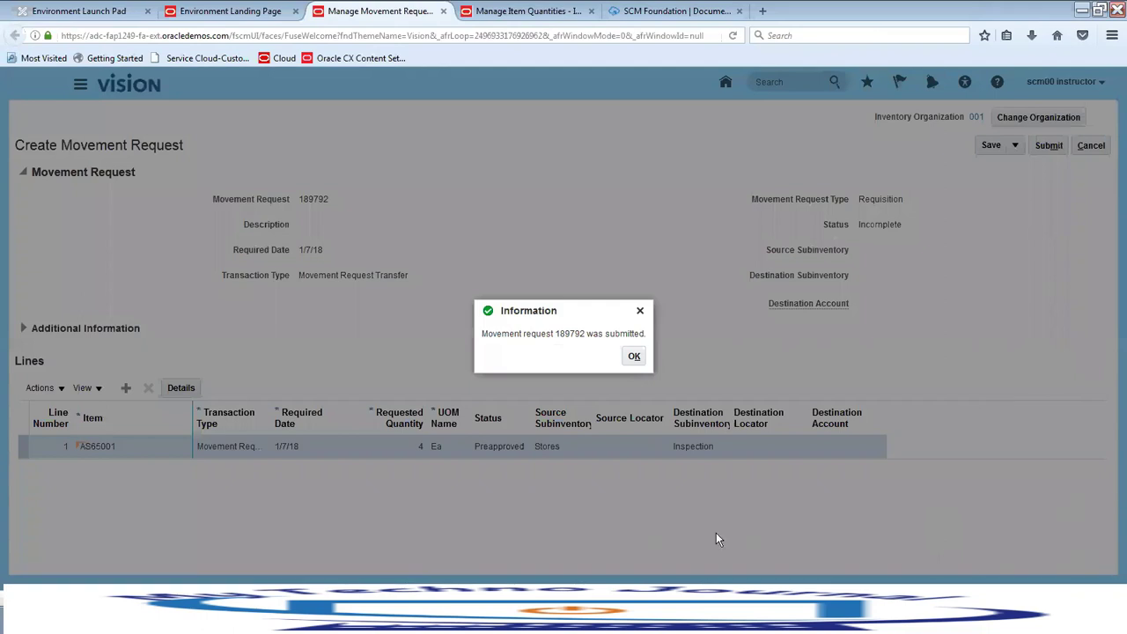
{"action": "left_click", "coordinate": [634, 357]}
Step: Return to Manage Item Quantities, expand the search criteria, and review the on-hand quantities of AS65001 by subinventory
{"action": "left_click", "coordinate": [484, 12]}
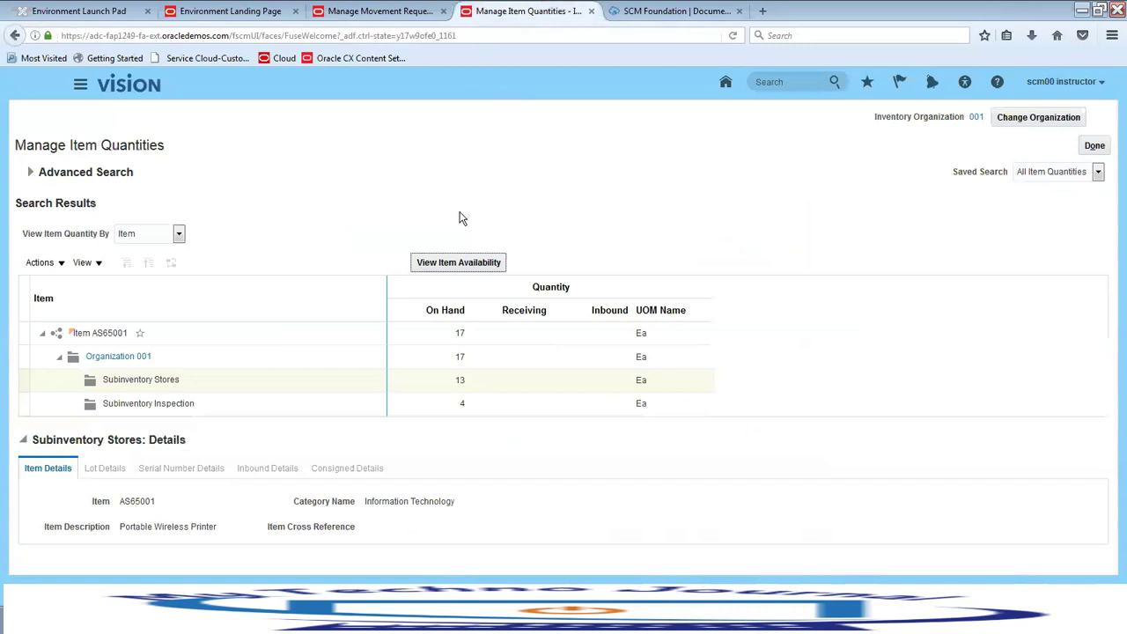
{"action": "left_click", "coordinate": [29, 173]}
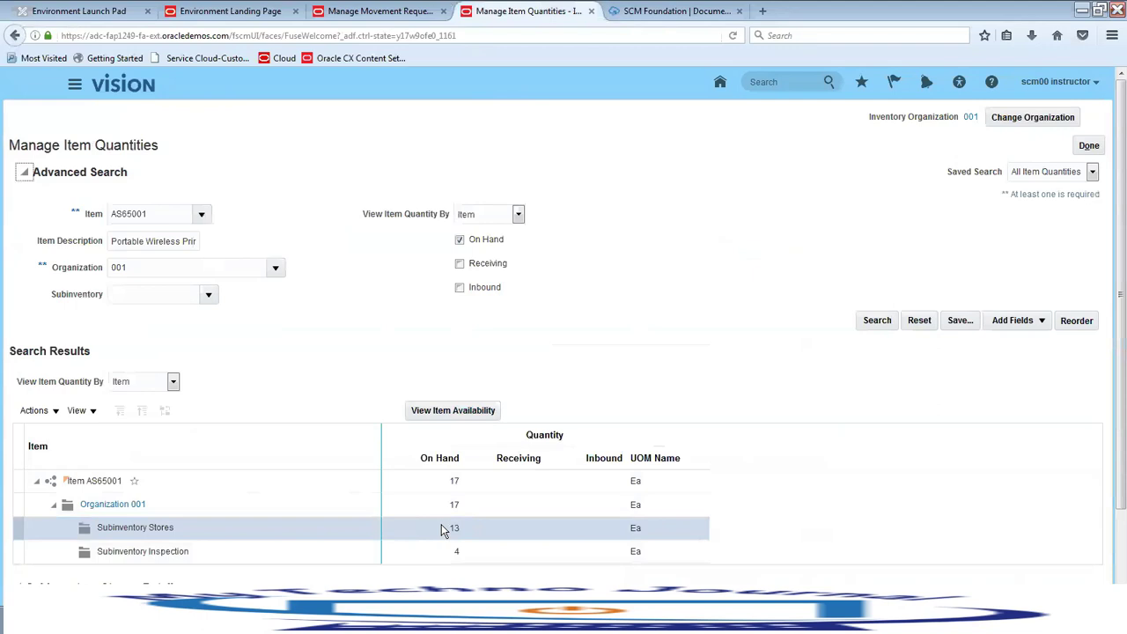
Step: Close Manage Movement Requests and open Create Picks from Manage Reservations and Picks
{"action": "left_click", "coordinate": [403, 11]}
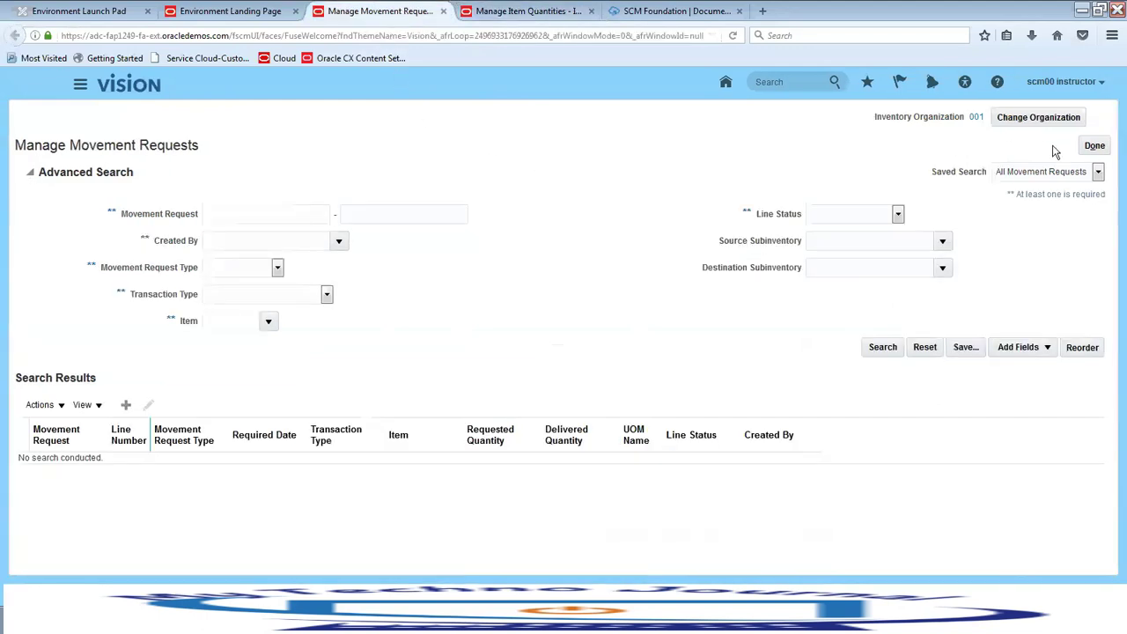
{"action": "left_click", "coordinate": [1101, 150]}
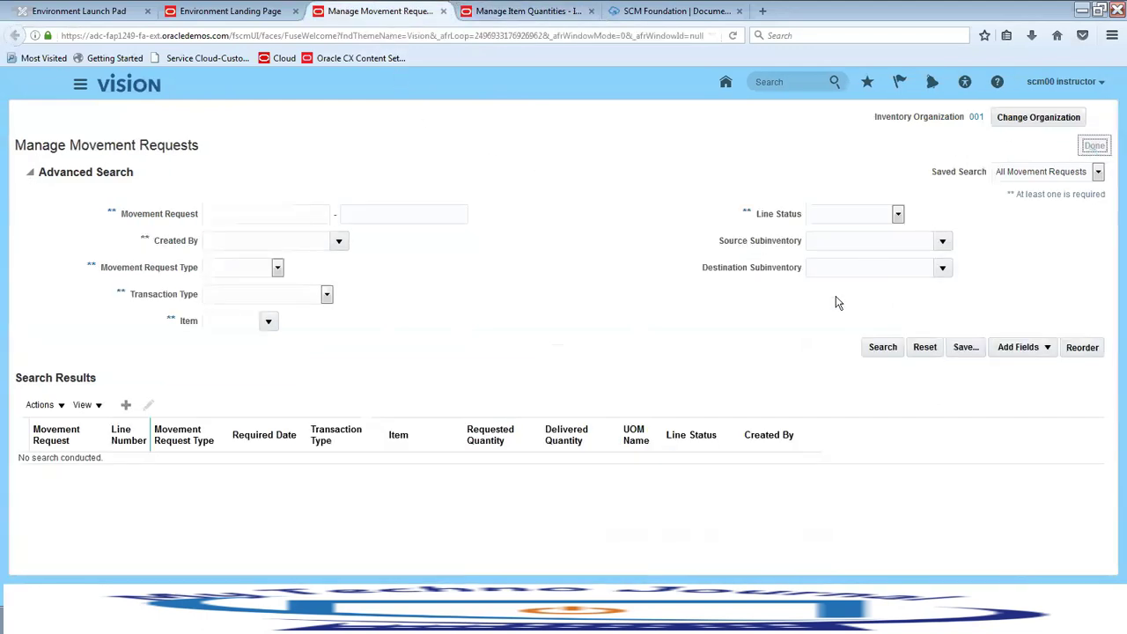
{"action": "left_click", "coordinate": [1097, 176]}
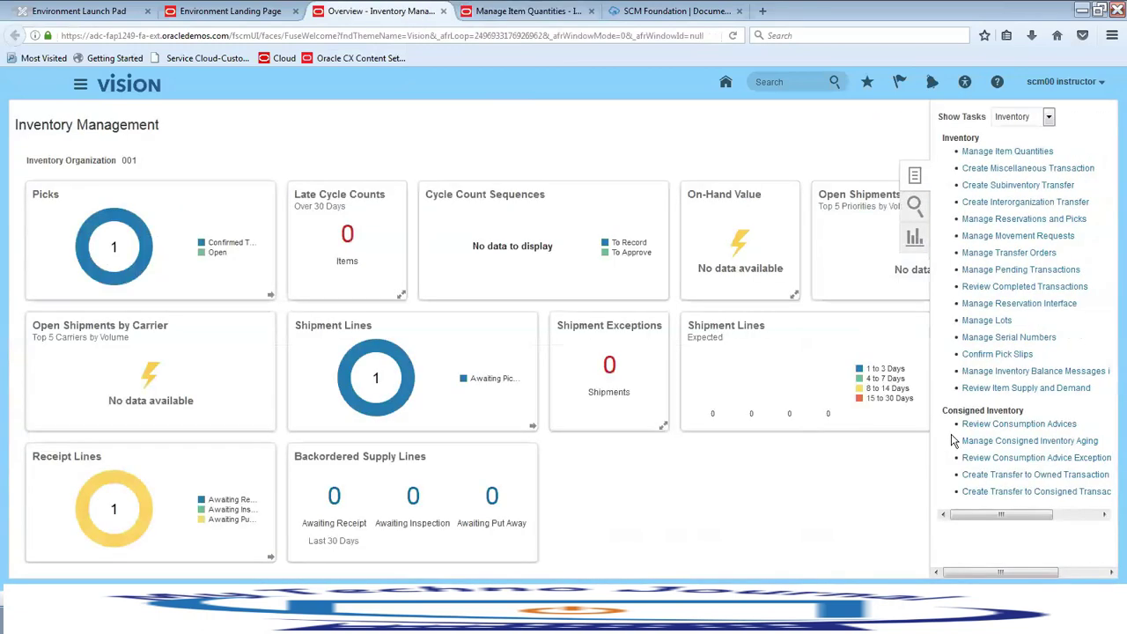
{"action": "left_click", "coordinate": [1027, 222]}
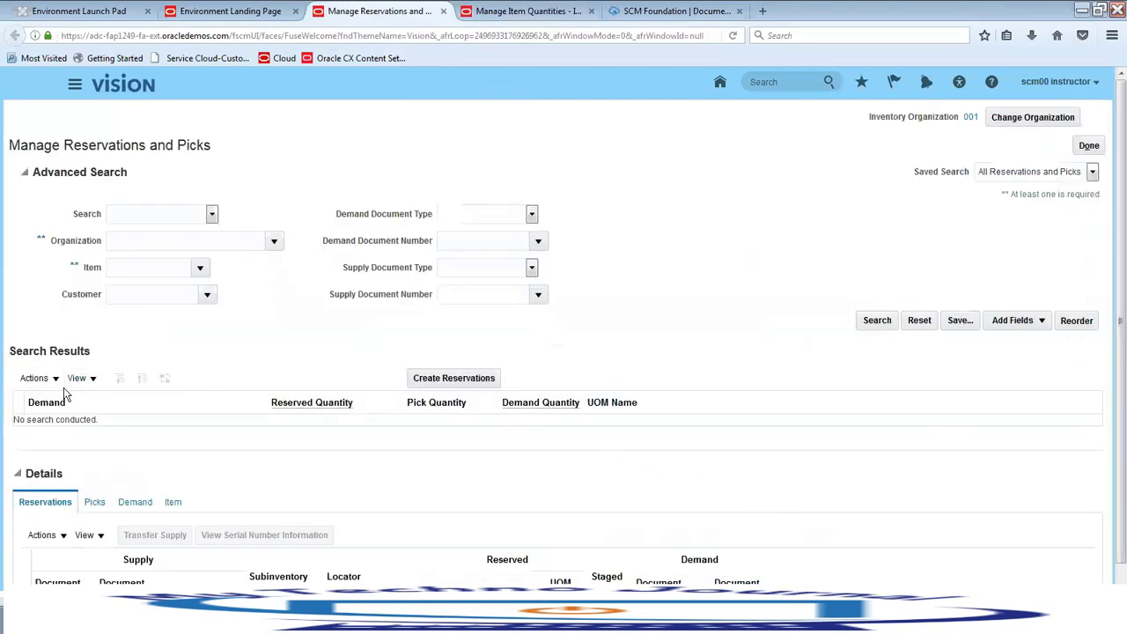
{"action": "left_click", "coordinate": [36, 378]}
{"action": "left_click", "coordinate": [76, 423]}
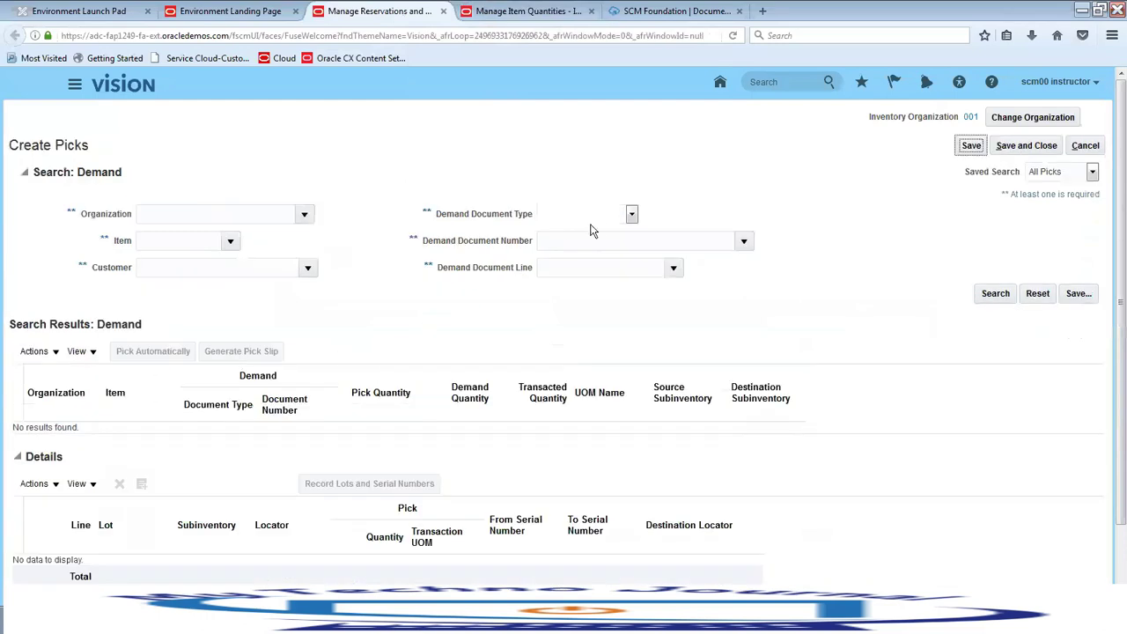
Step: Search for demand with document type Movement request and the number of the submitted movement request
{"action": "left_click", "coordinate": [606, 216]}
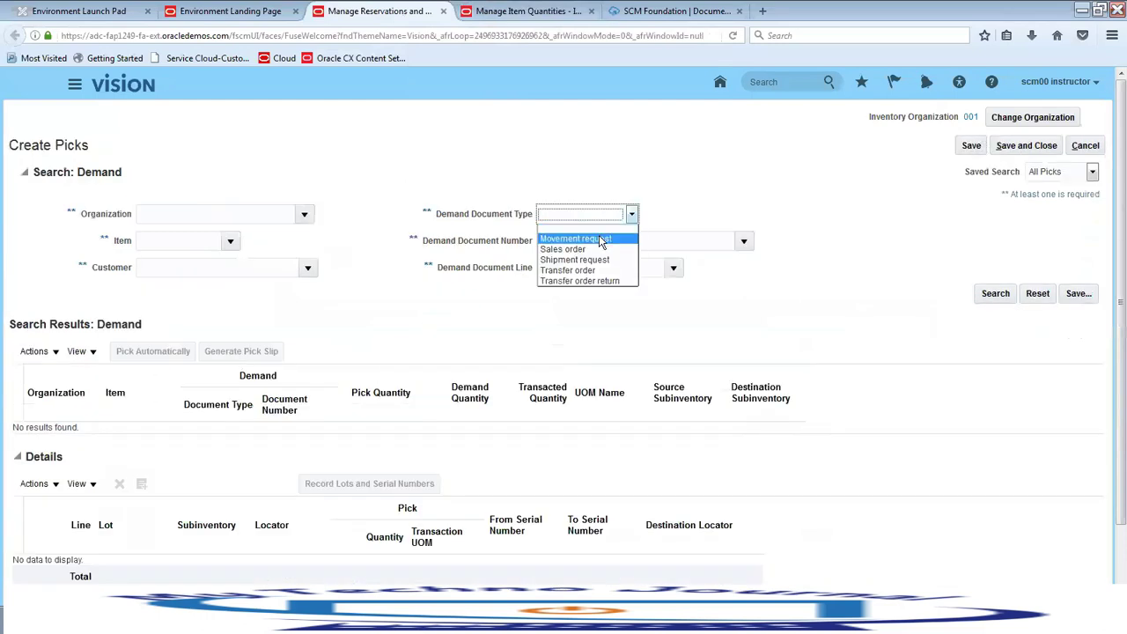
{"action": "left_click", "coordinate": [599, 238]}
{"action": "left_click", "coordinate": [599, 241]}
{"action": "type", "text": "189792"}
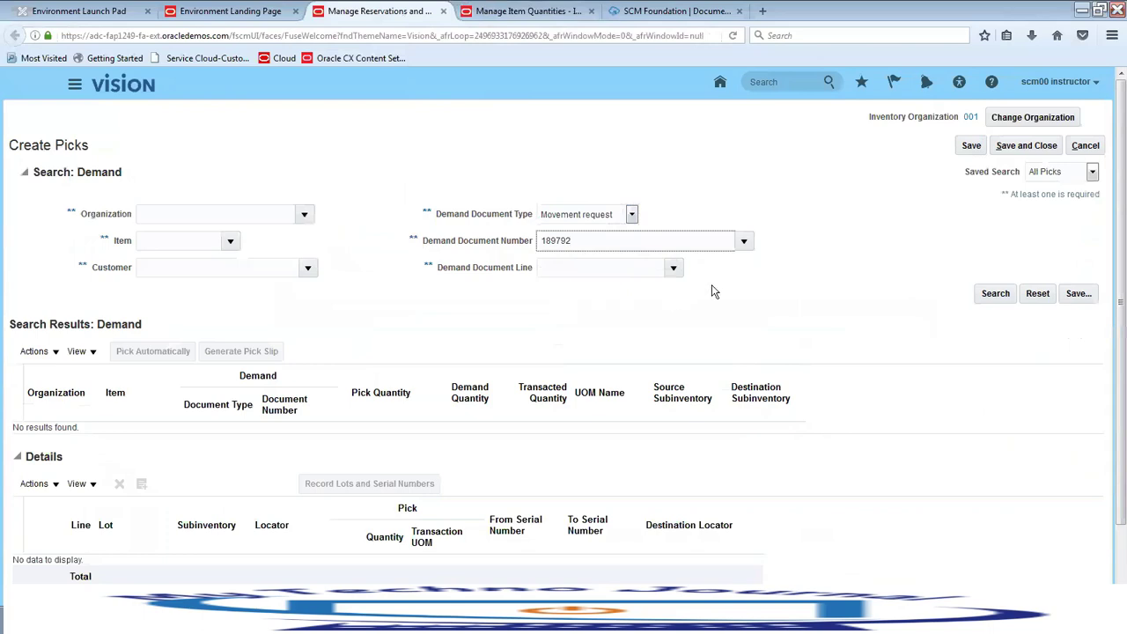
{"action": "left_click", "coordinate": [985, 294]}
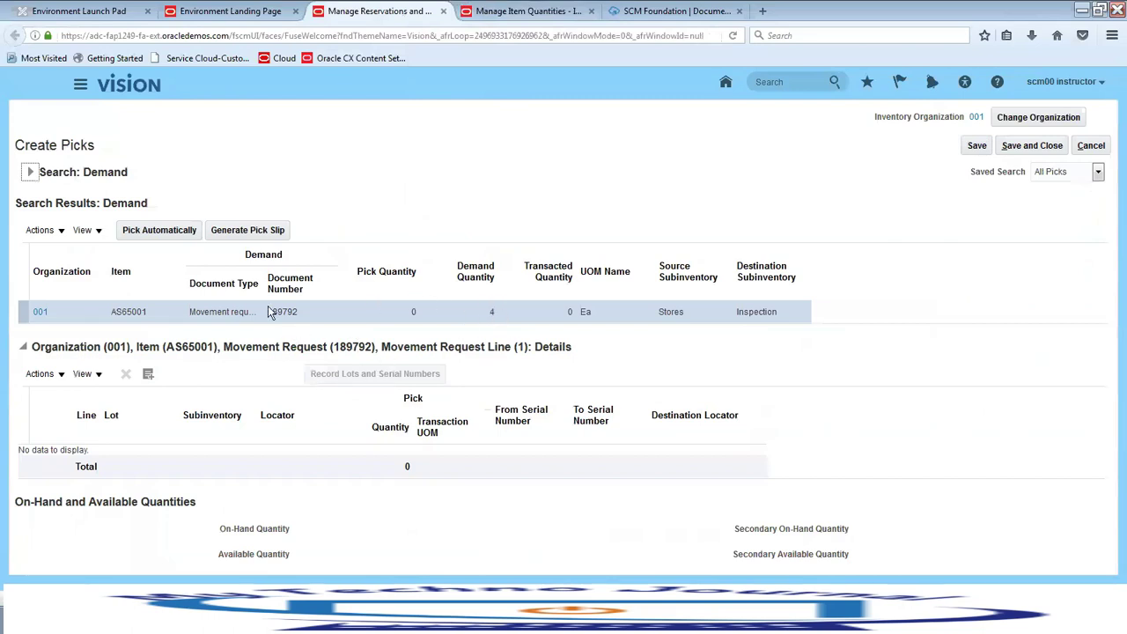
Step: Automatically pick the AS65001 demand line of the movement request and acknowledge the message
{"action": "left_click", "coordinate": [88, 316]}
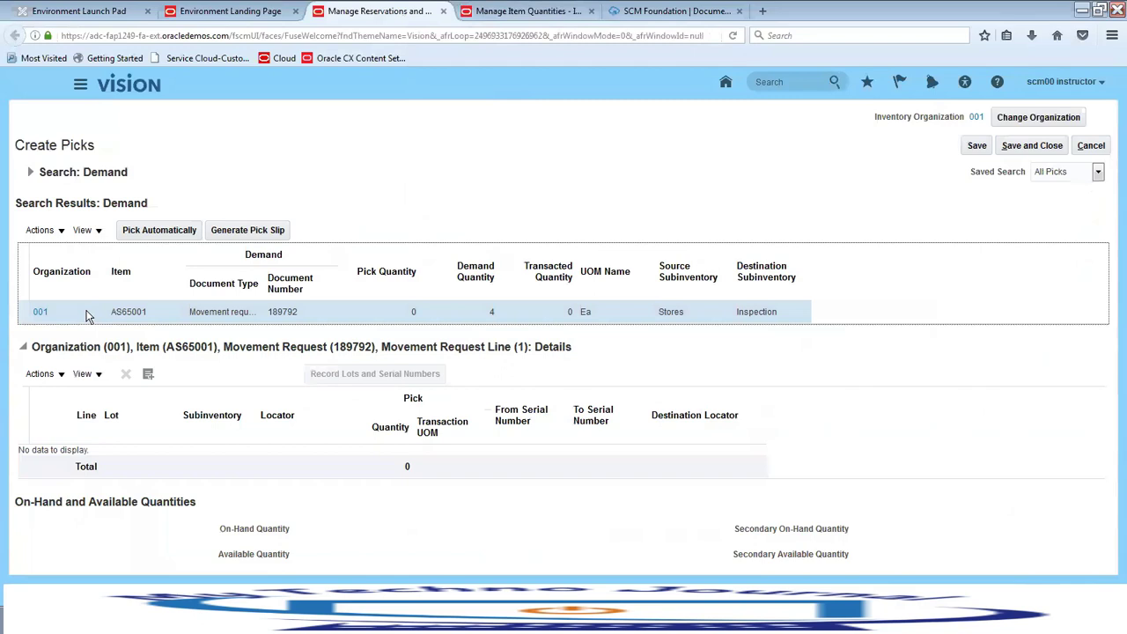
{"action": "left_click", "coordinate": [161, 232]}
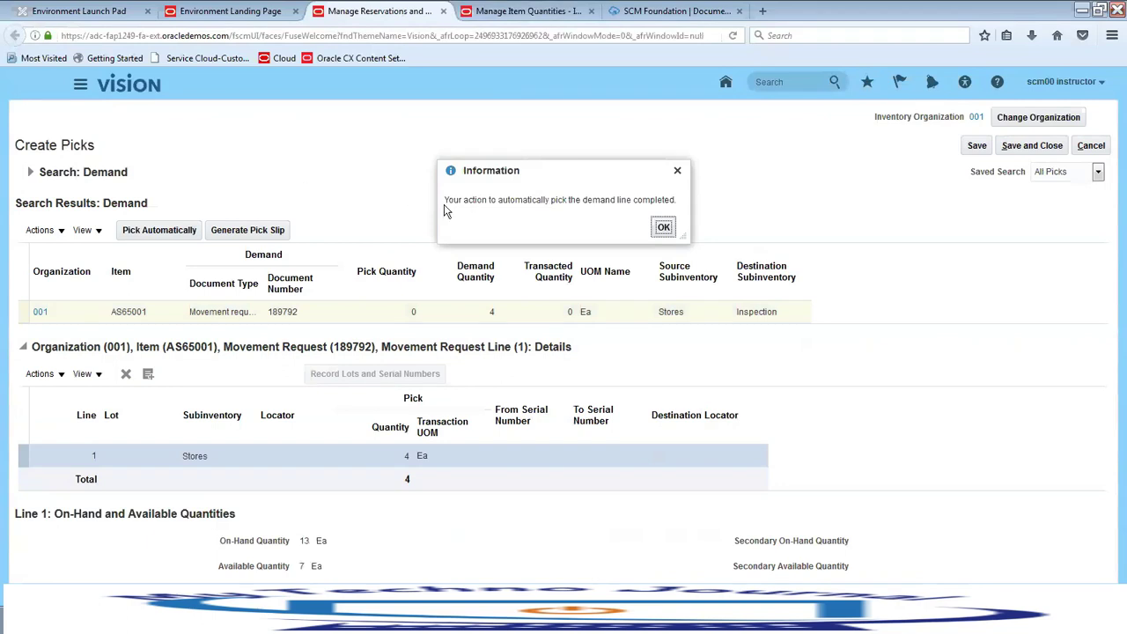
{"action": "left_click_drag", "start_coordinate": [445, 201], "coordinate": [678, 214]}
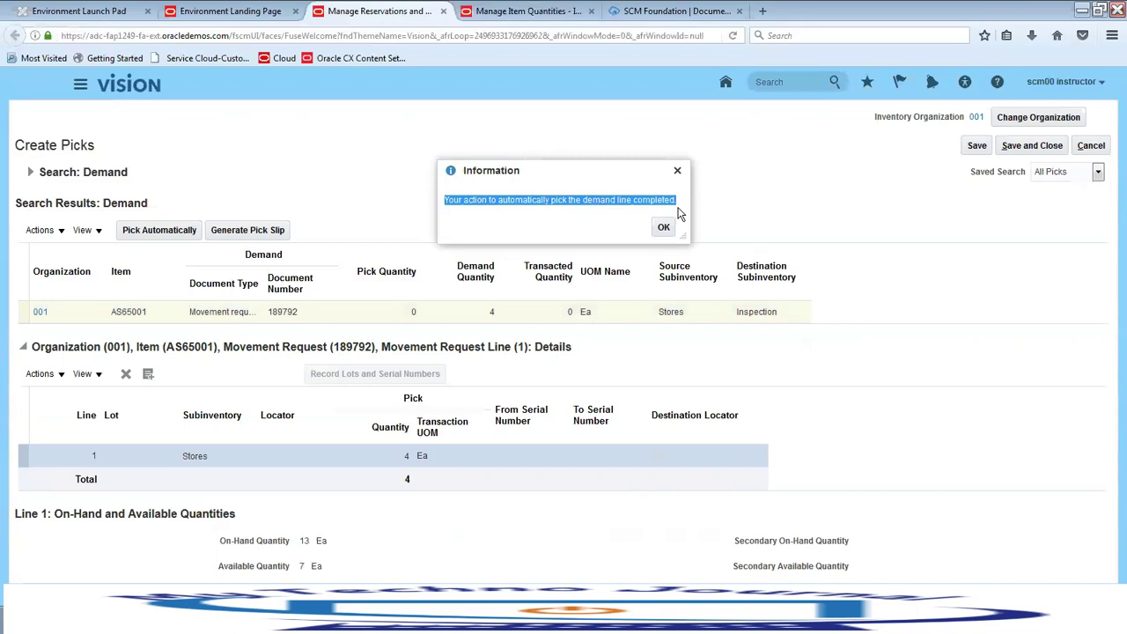
{"action": "left_click", "coordinate": [663, 228]}
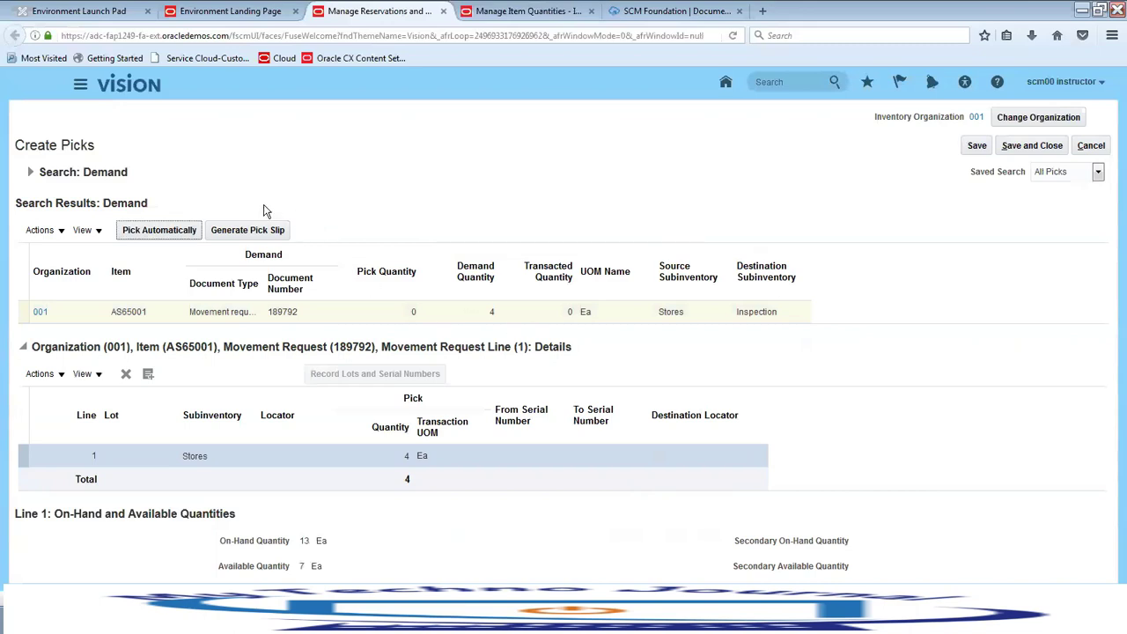
Step: Generate the pick slip for the movement request line and save the picks
{"action": "left_click", "coordinate": [247, 231]}
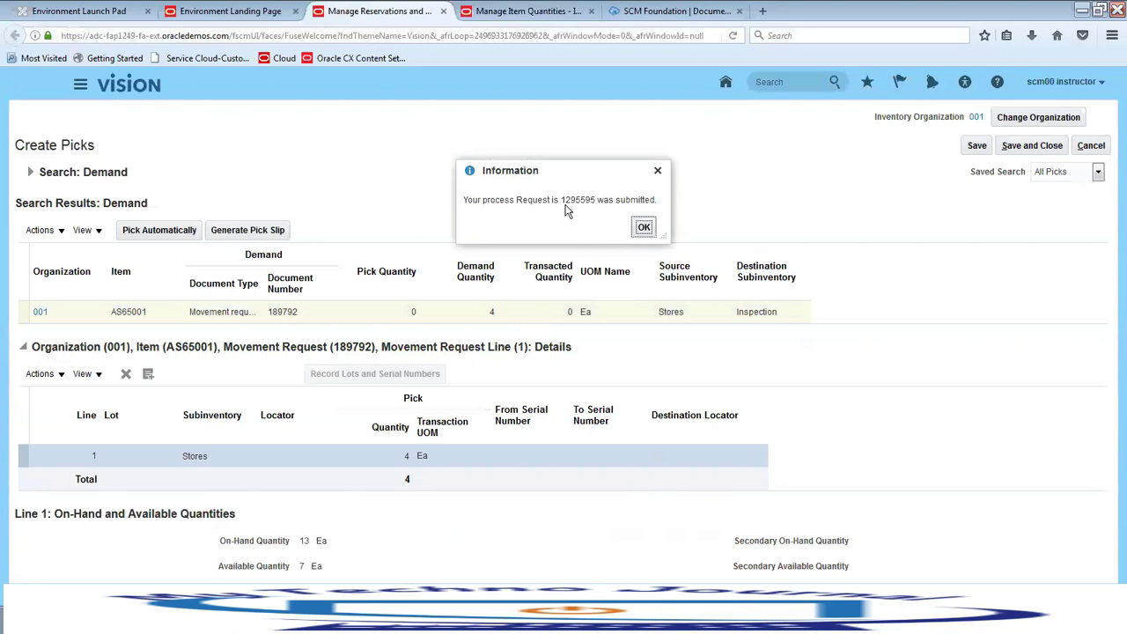
{"action": "left_click_drag", "start_coordinate": [563, 199], "coordinate": [599, 200]}
{"action": "left_click", "coordinate": [644, 227]}
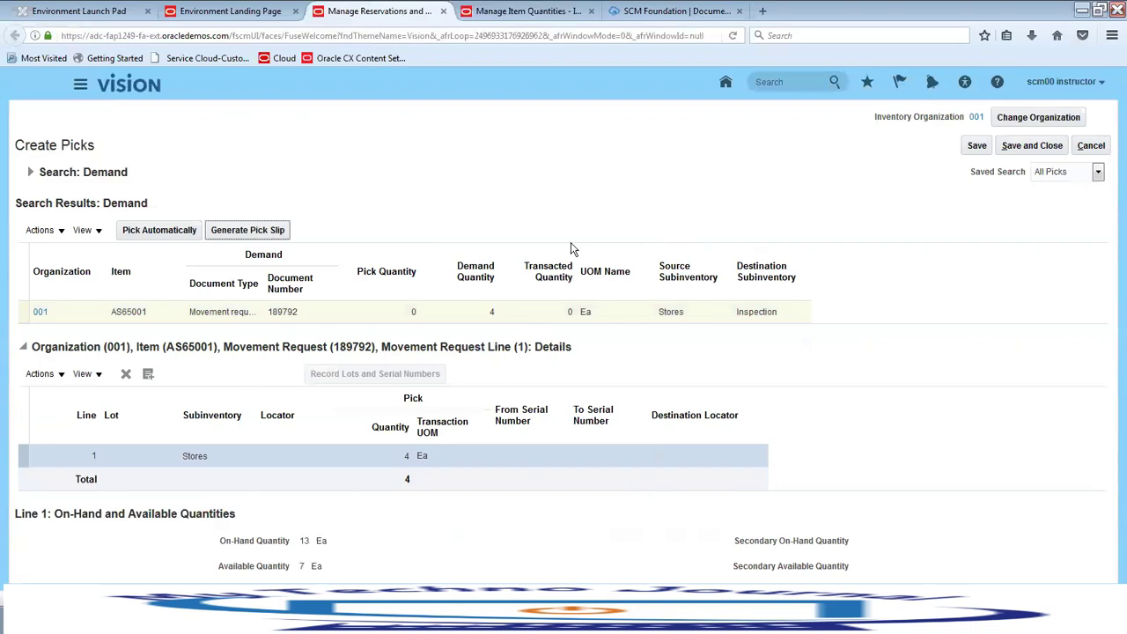
{"action": "left_click", "coordinate": [977, 147]}
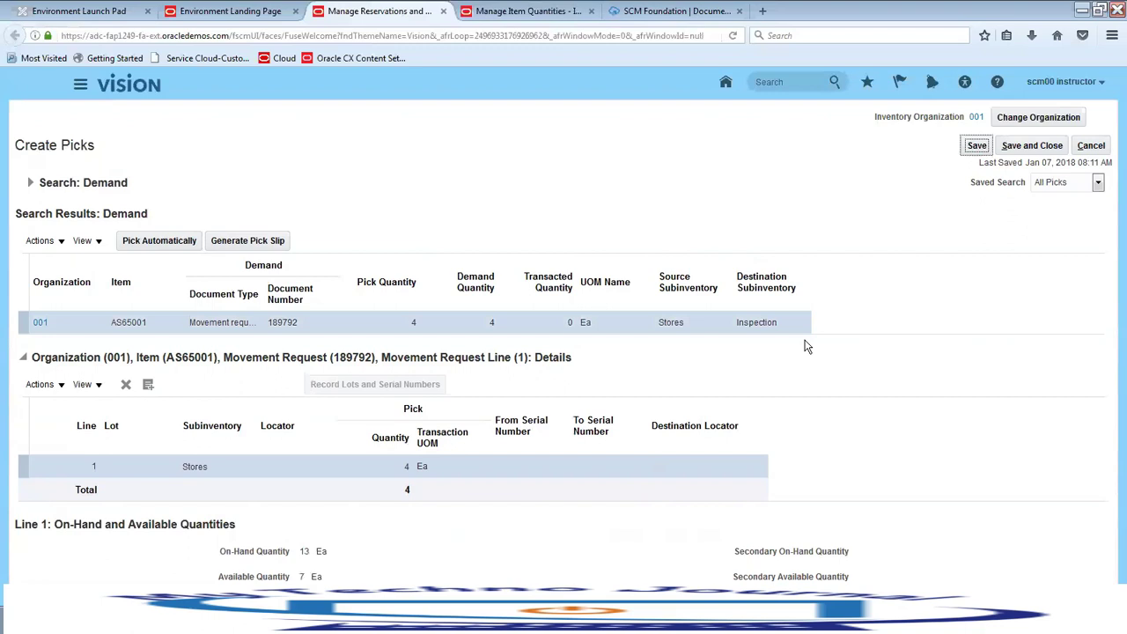
{"action": "left_click", "coordinate": [977, 146]}
Step: Go to Scheduled Processes, accept leaving the Create Picks page, and check the status of the submitted pick slip report
{"action": "left_click", "coordinate": [79, 91]}
{"action": "scroll", "coordinate": [649, 382], "scroll_direction": "down", "scroll_amount": 3}
{"action": "left_click", "coordinate": [737, 403]}
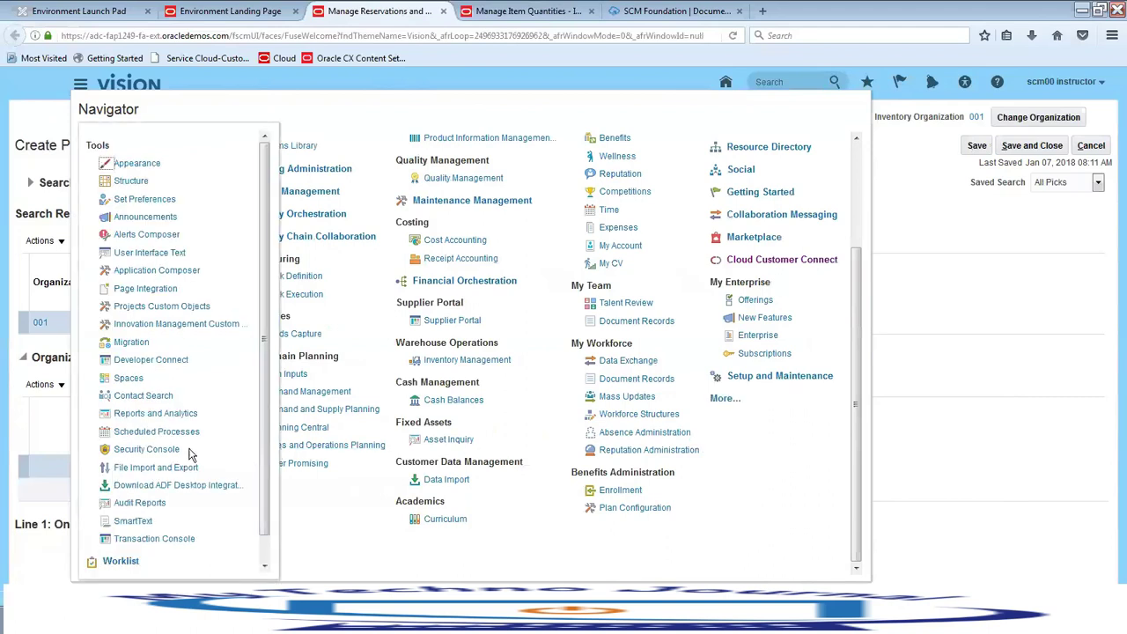
{"action": "left_click", "coordinate": [170, 432]}
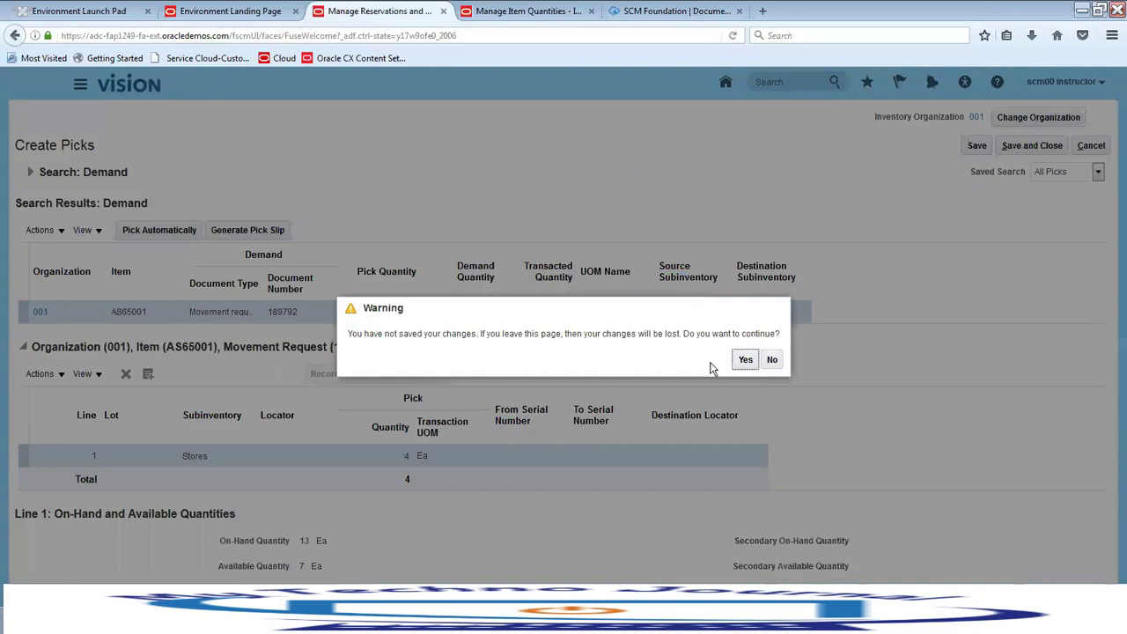
{"action": "left_click", "coordinate": [741, 361]}
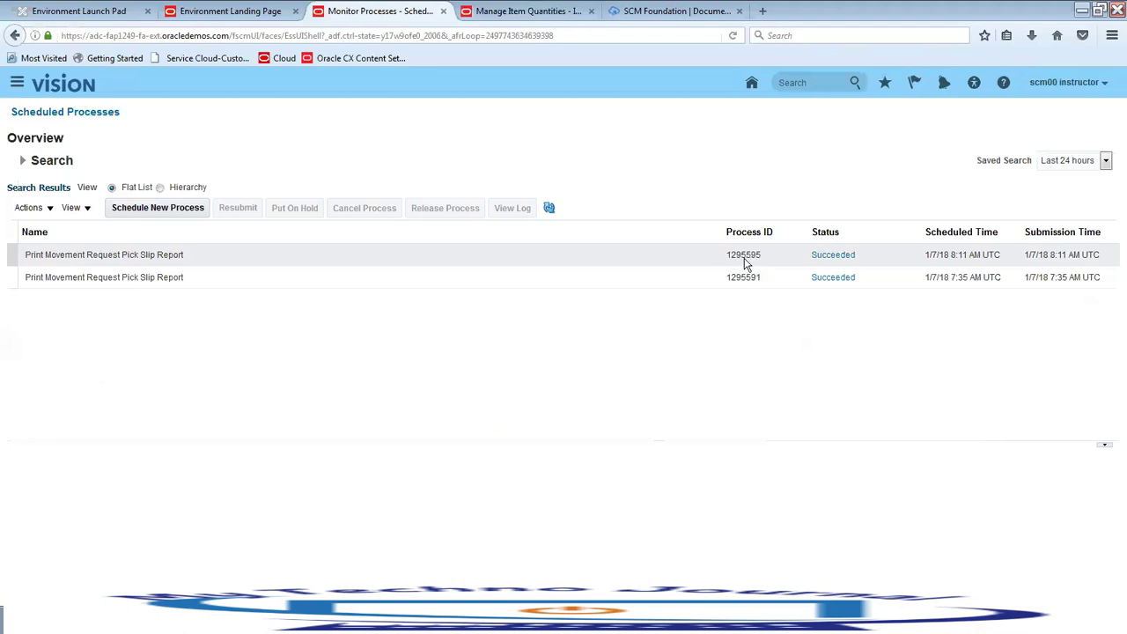
Step: Open the HTML output of the latest Print Movement Request Pick Slip Report process in Firefox
{"action": "left_click", "coordinate": [146, 253]}
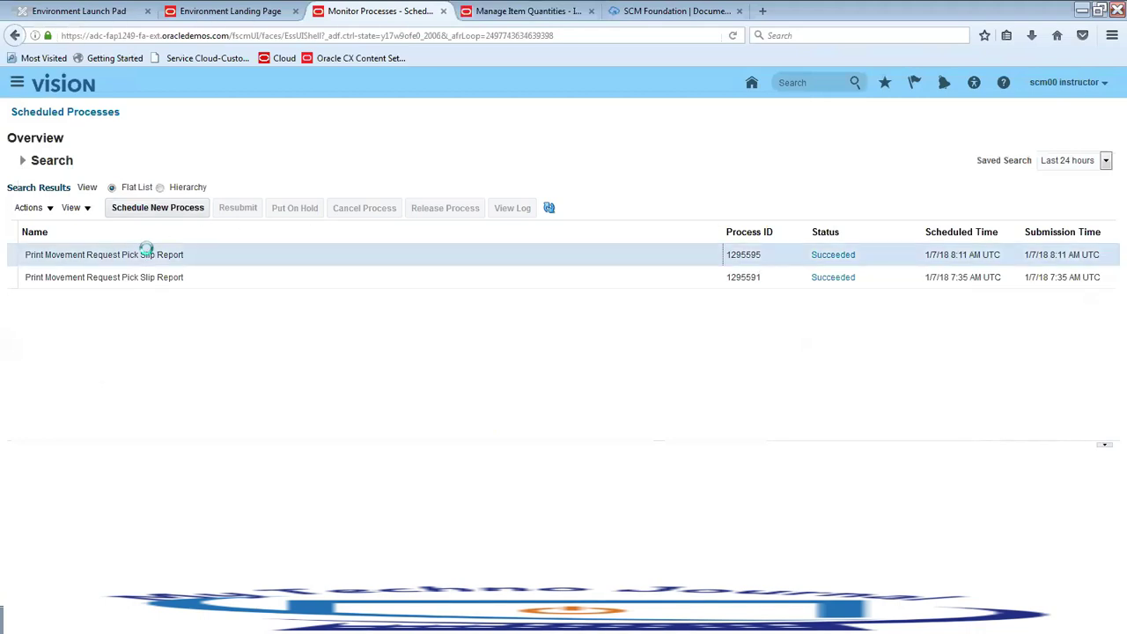
{"action": "scroll", "coordinate": [365, 465], "scroll_direction": "down", "scroll_amount": 5}
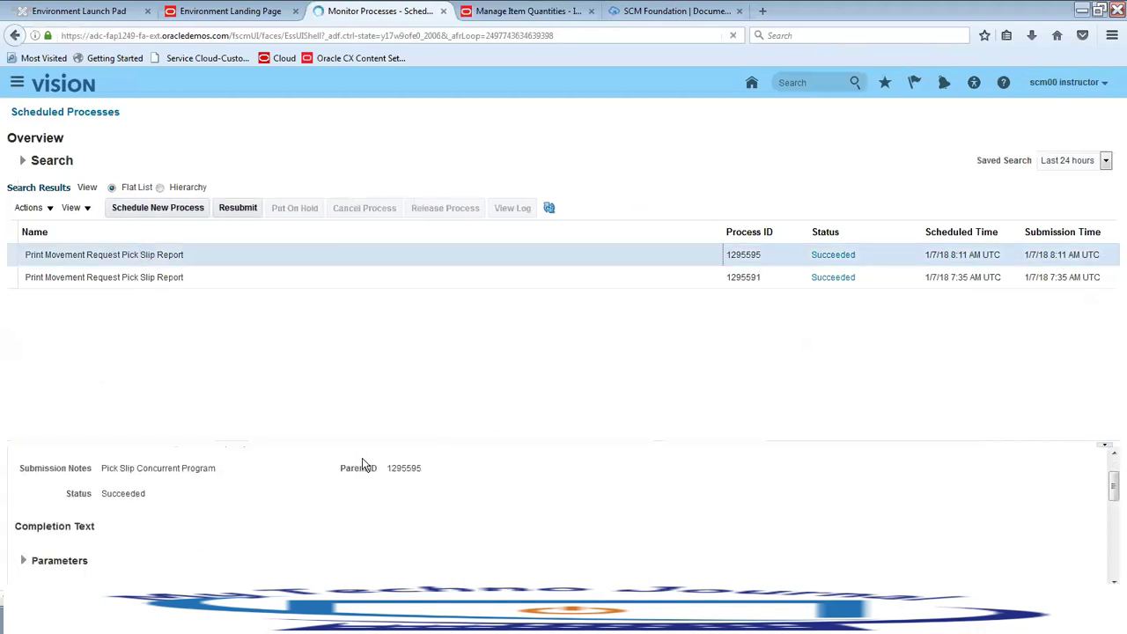
{"action": "scroll", "coordinate": [365, 465], "scroll_direction": "up", "scroll_amount": 5}
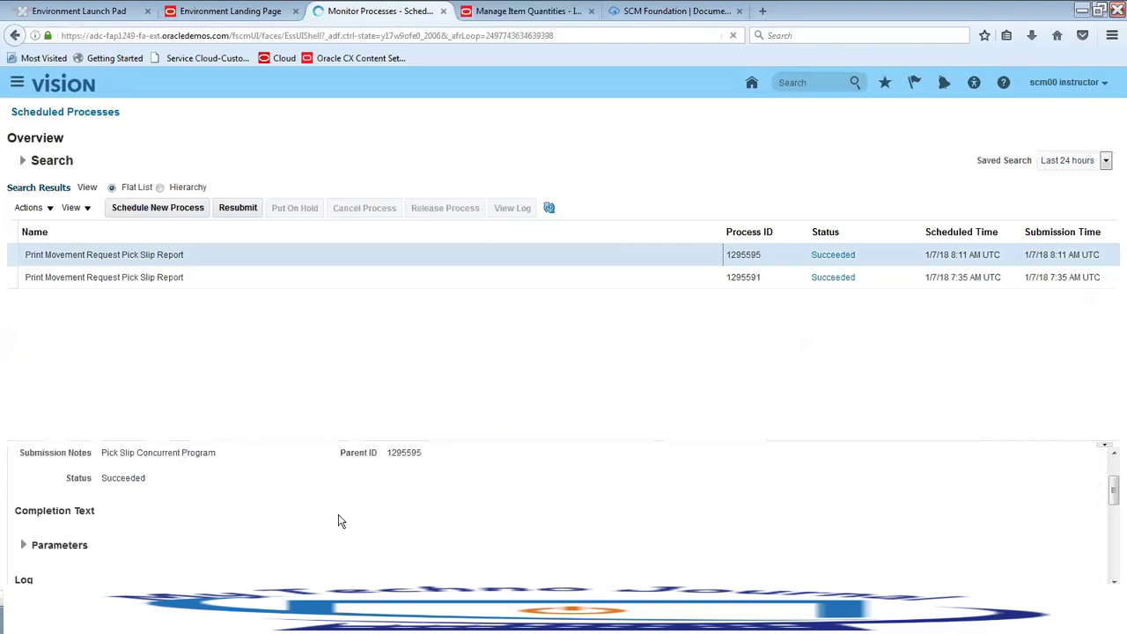
{"action": "scroll", "coordinate": [341, 522], "scroll_direction": "down", "scroll_amount": 3}
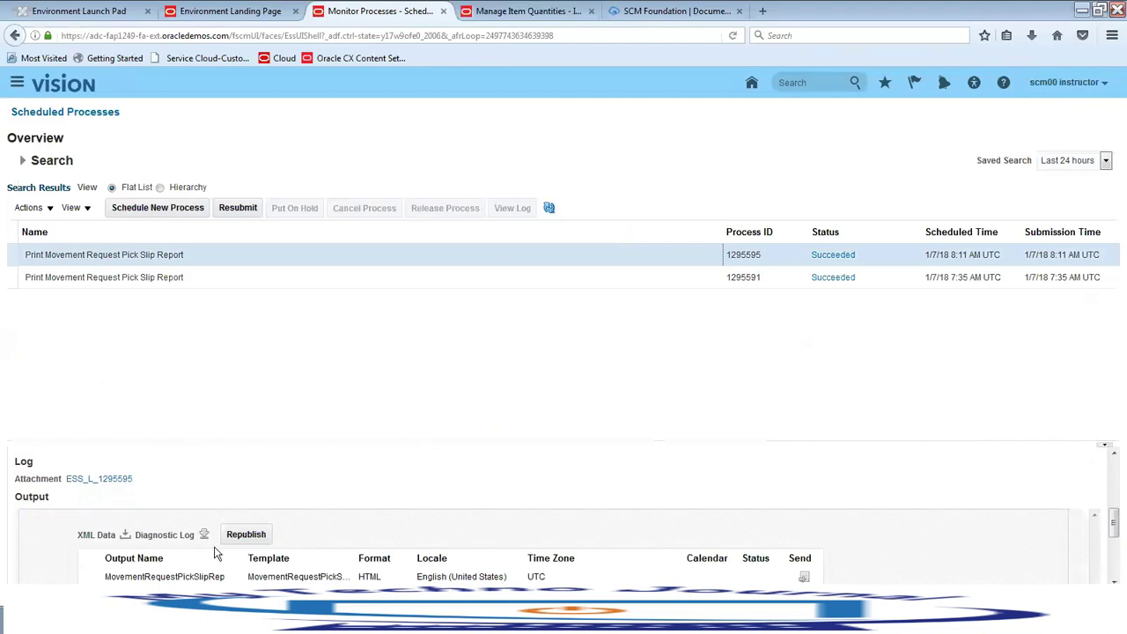
{"action": "left_click", "coordinate": [201, 574]}
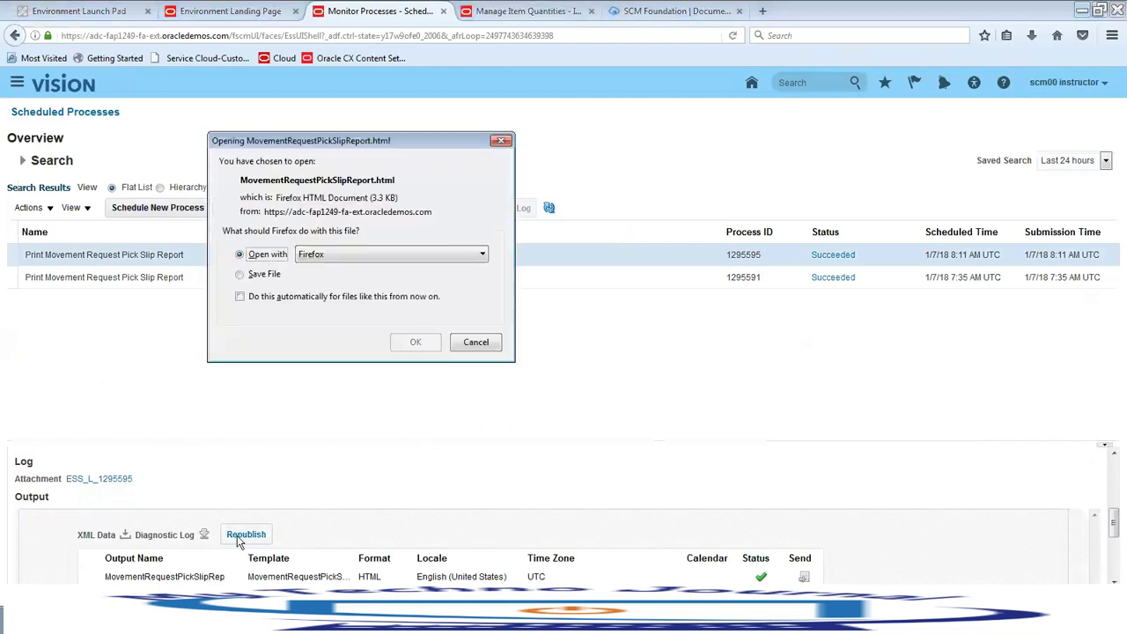
{"action": "left_click", "coordinate": [414, 255]}
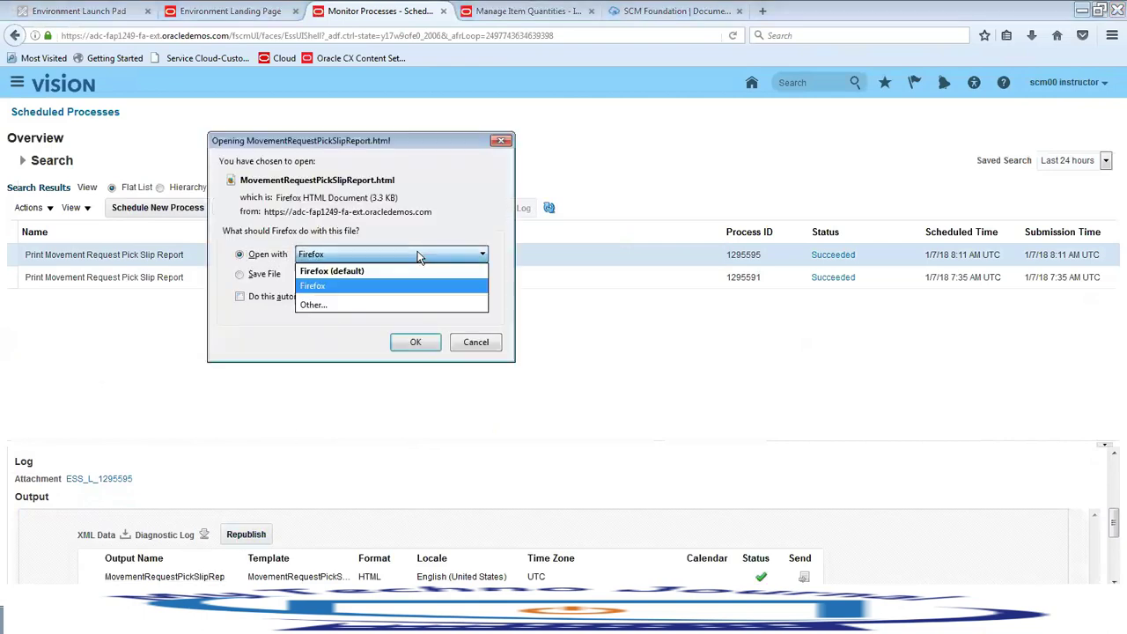
{"action": "left_click", "coordinate": [423, 353]}
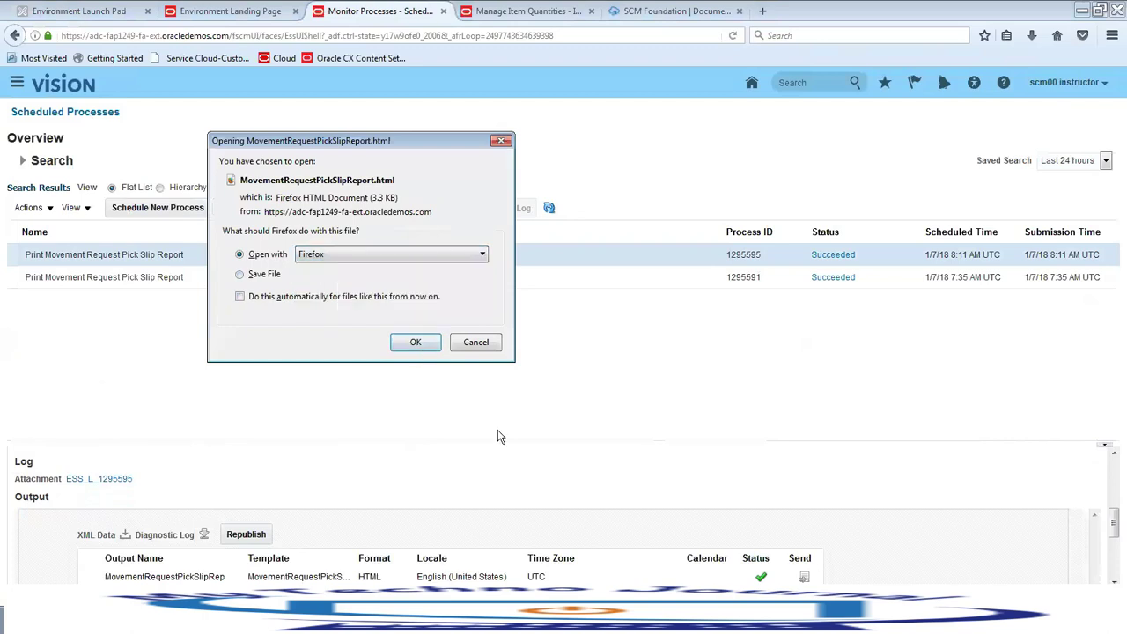
{"action": "left_click", "coordinate": [423, 344]}
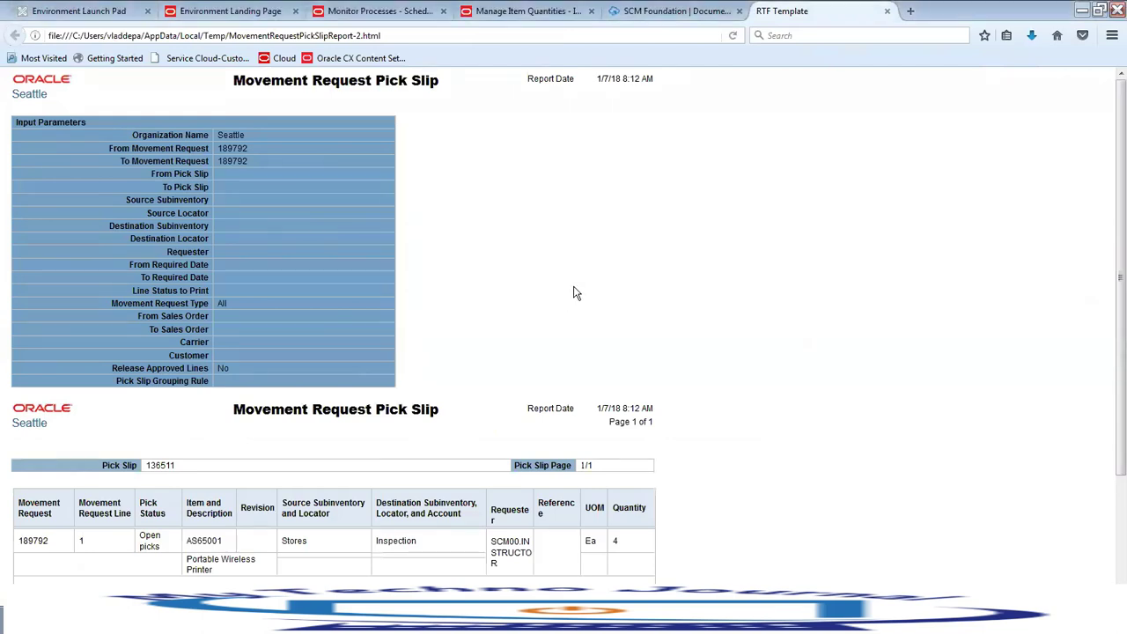
Step: Copy the movement request number from the pick slip line and review the line's destination subinventory and the report's input parameters
{"action": "scroll", "coordinate": [574, 294], "scroll_direction": "down", "scroll_amount": 3}
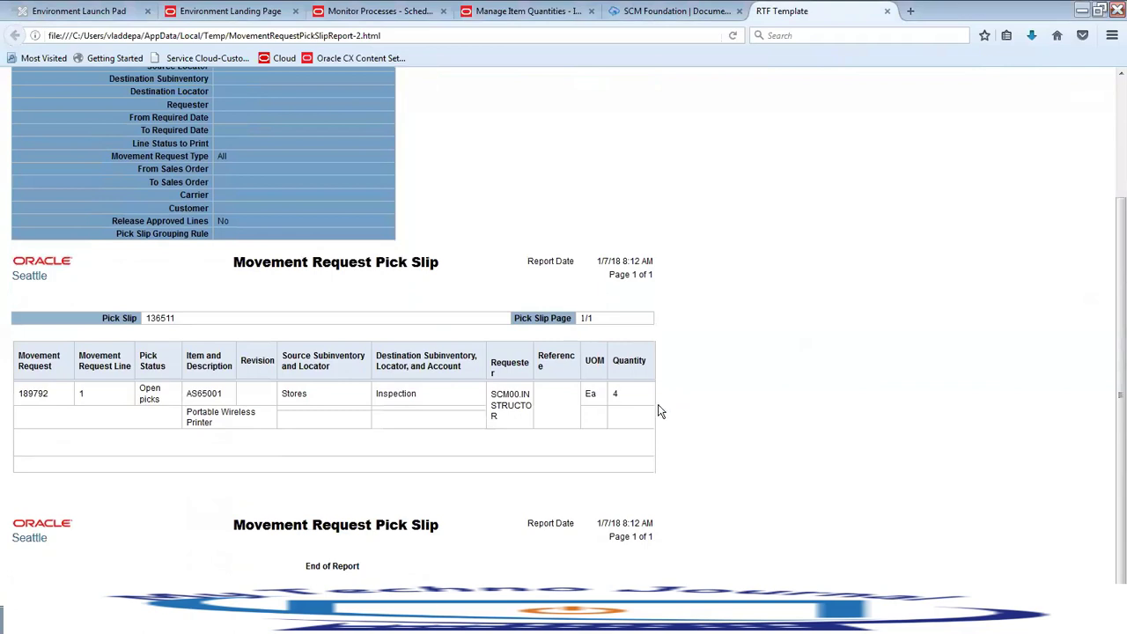
{"action": "left_click_drag", "start_coordinate": [60, 398], "coordinate": [19, 399]}
{"action": "key", "text": "ctrl+c"}
{"action": "left_click", "coordinate": [944, 413]}
{"action": "double_click", "coordinate": [378, 396]}
{"action": "scroll", "coordinate": [859, 392], "scroll_direction": "up", "scroll_amount": 3}
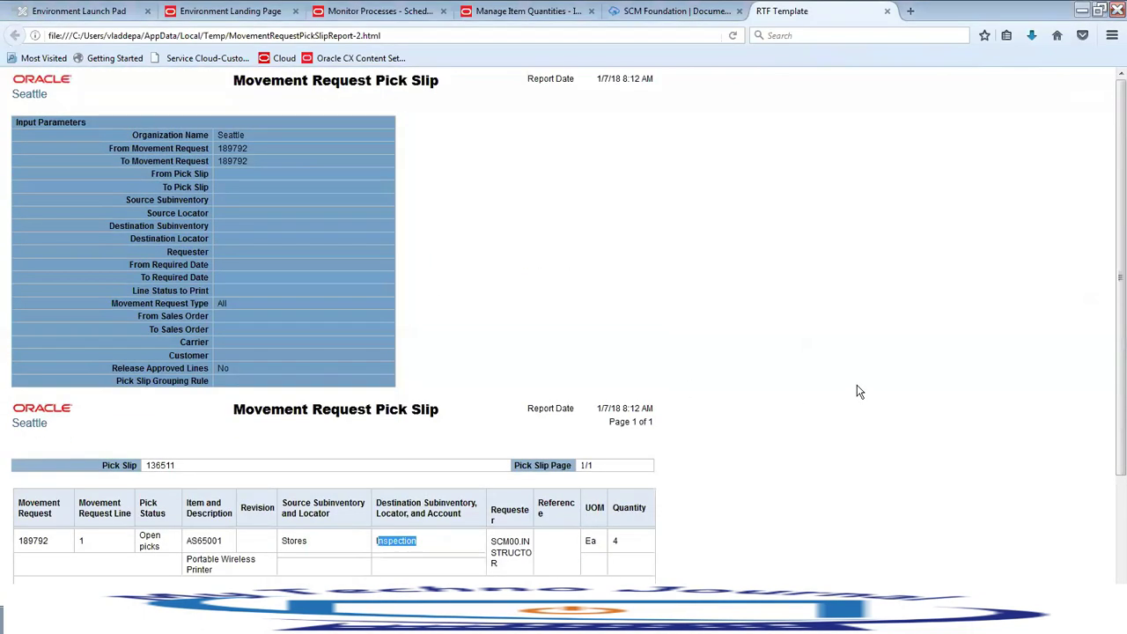
{"action": "scroll", "coordinate": [859, 392], "scroll_direction": "down", "scroll_amount": 3}
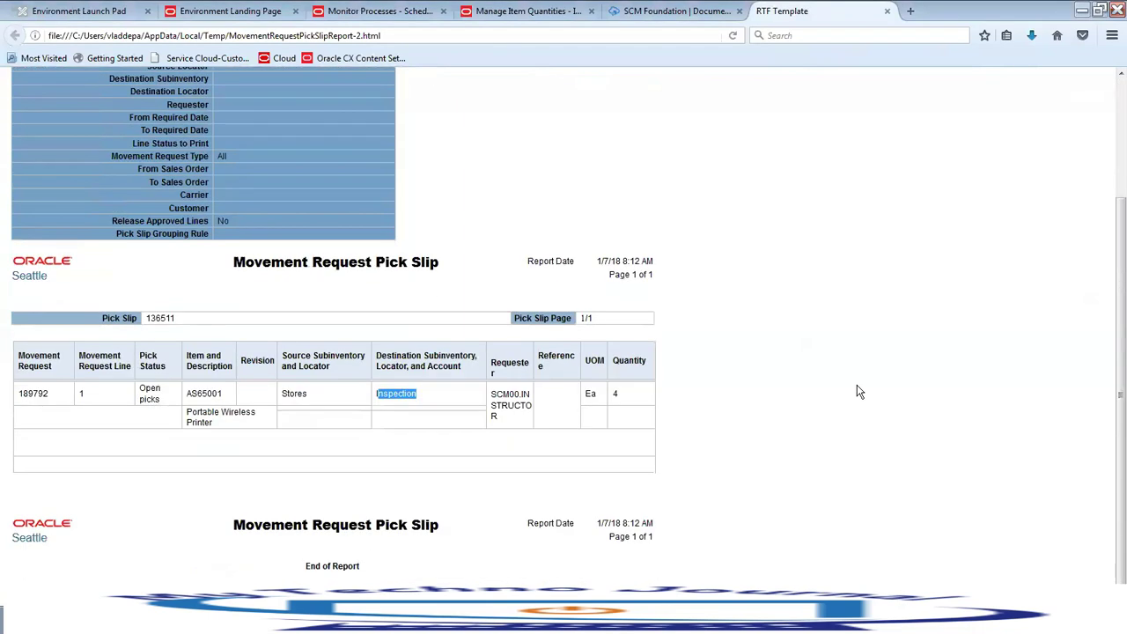
{"action": "scroll", "coordinate": [858, 392], "scroll_direction": "up", "scroll_amount": 2}
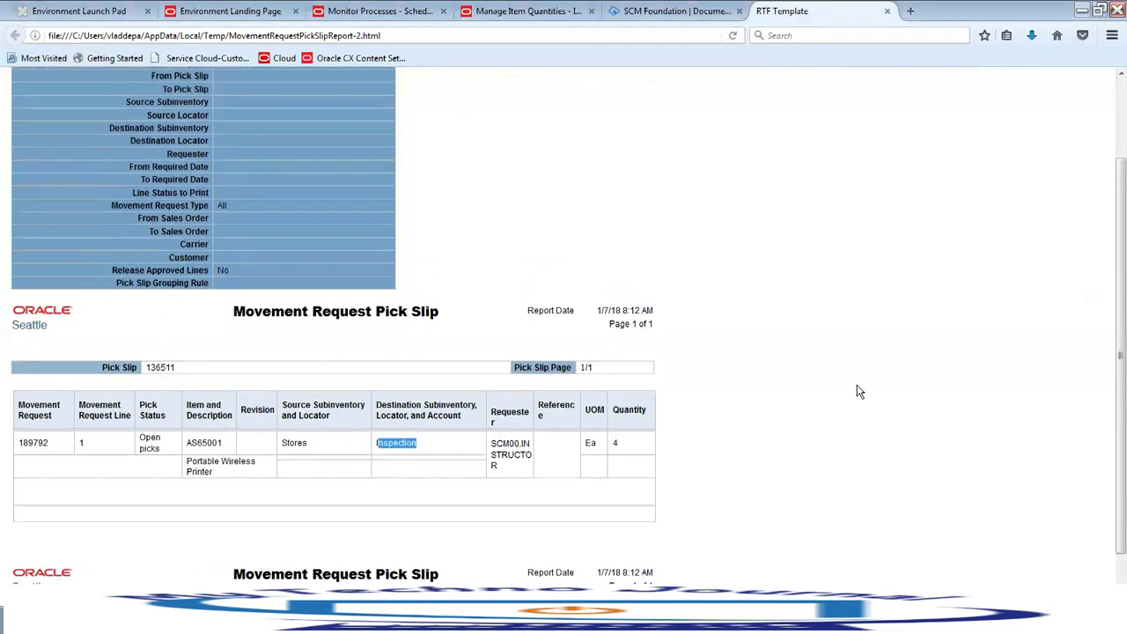
{"action": "scroll", "coordinate": [859, 392], "scroll_direction": "up", "scroll_amount": 2}
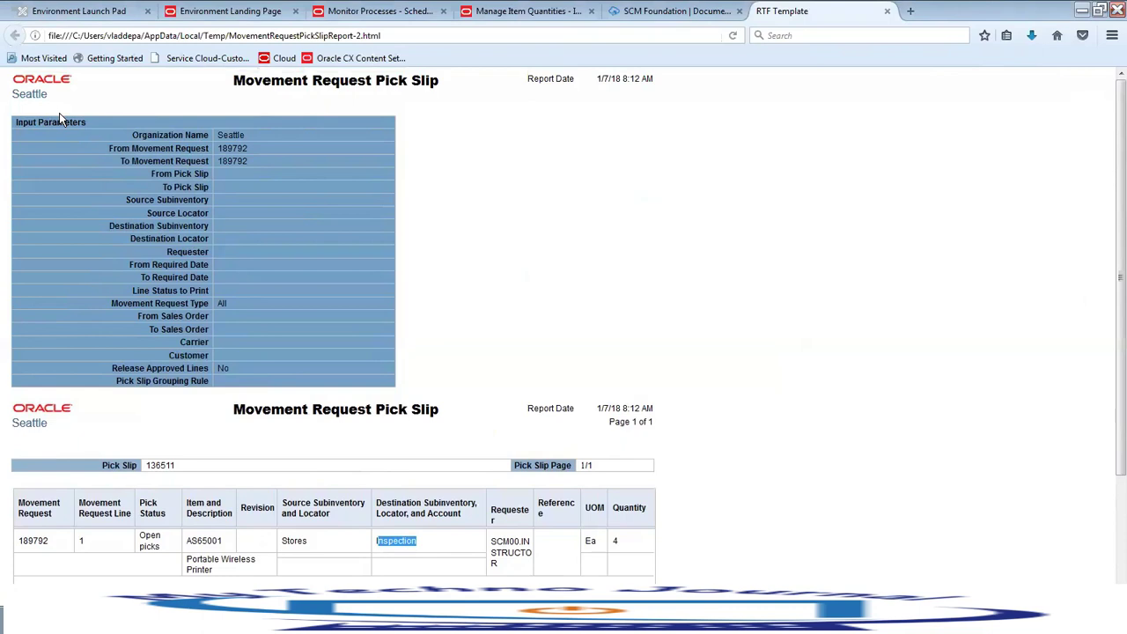
Step: Return to the home page and open the Confirm Pick Slips task in Inventory Management
{"action": "left_click", "coordinate": [379, 11]}
{"action": "left_click", "coordinate": [753, 84]}
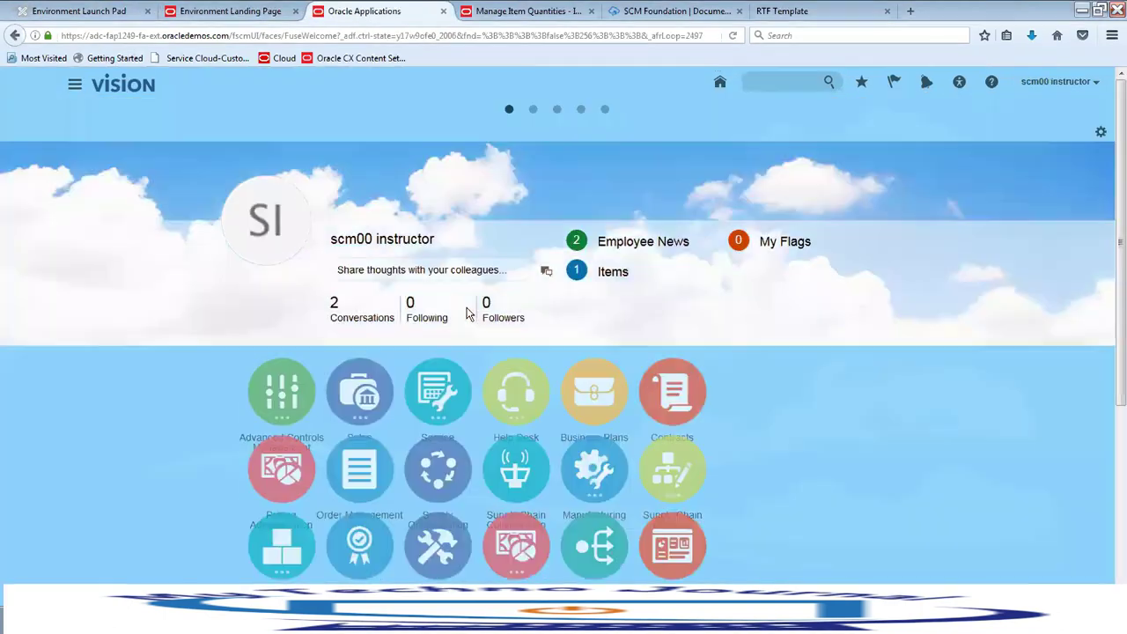
{"action": "scroll", "coordinate": [293, 444], "scroll_direction": "down", "scroll_amount": 3}
{"action": "left_click", "coordinate": [294, 443]}
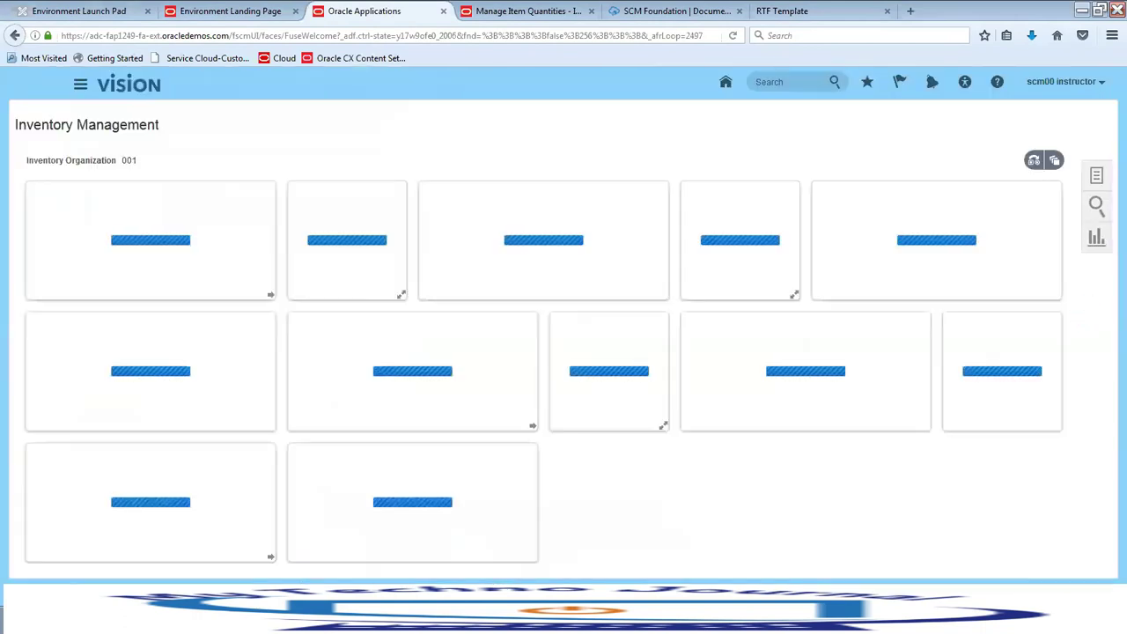
{"action": "left_click", "coordinate": [1097, 179]}
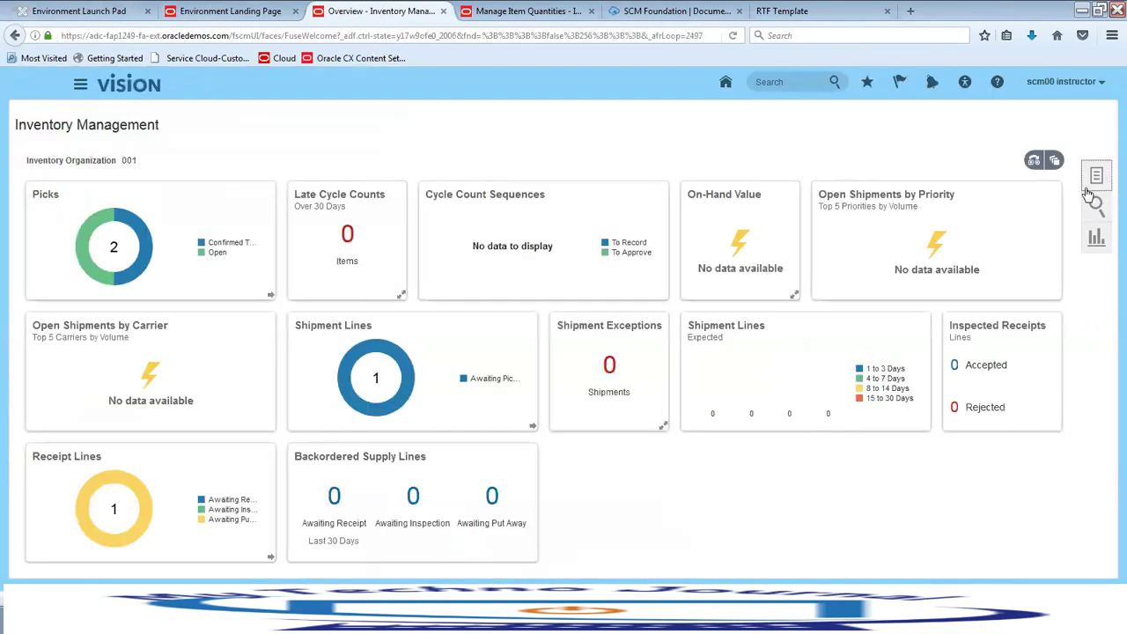
{"action": "left_click", "coordinate": [995, 355]}
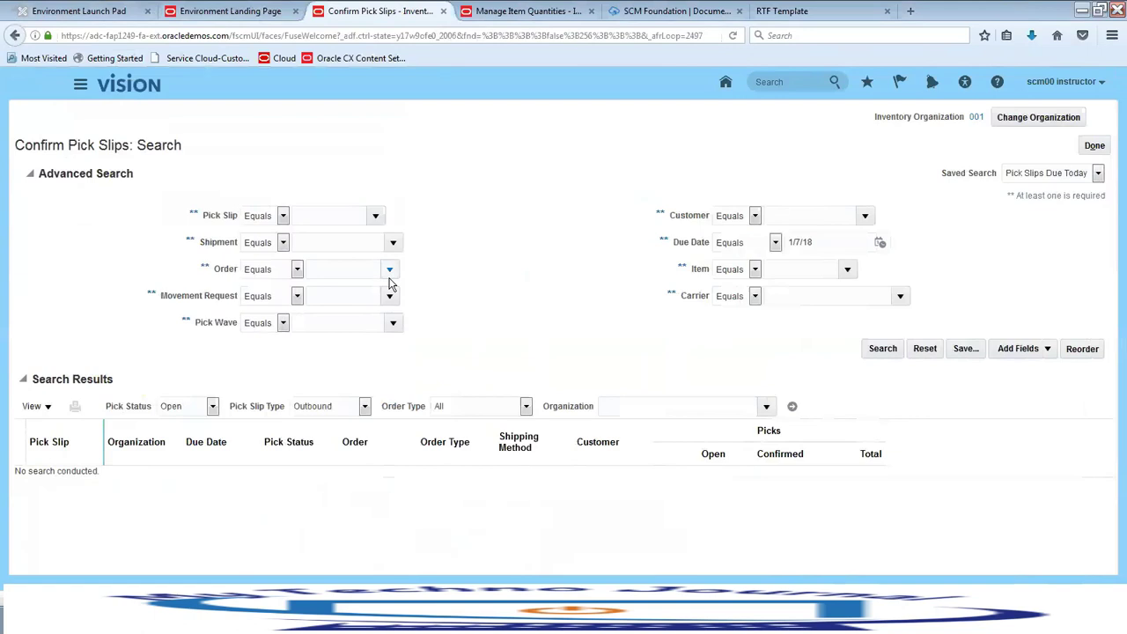
Step: Search for pick slips by the copied movement request number and open the matching pick slip
{"action": "left_click", "coordinate": [341, 295]}
{"action": "key", "text": "ctrl+v"}
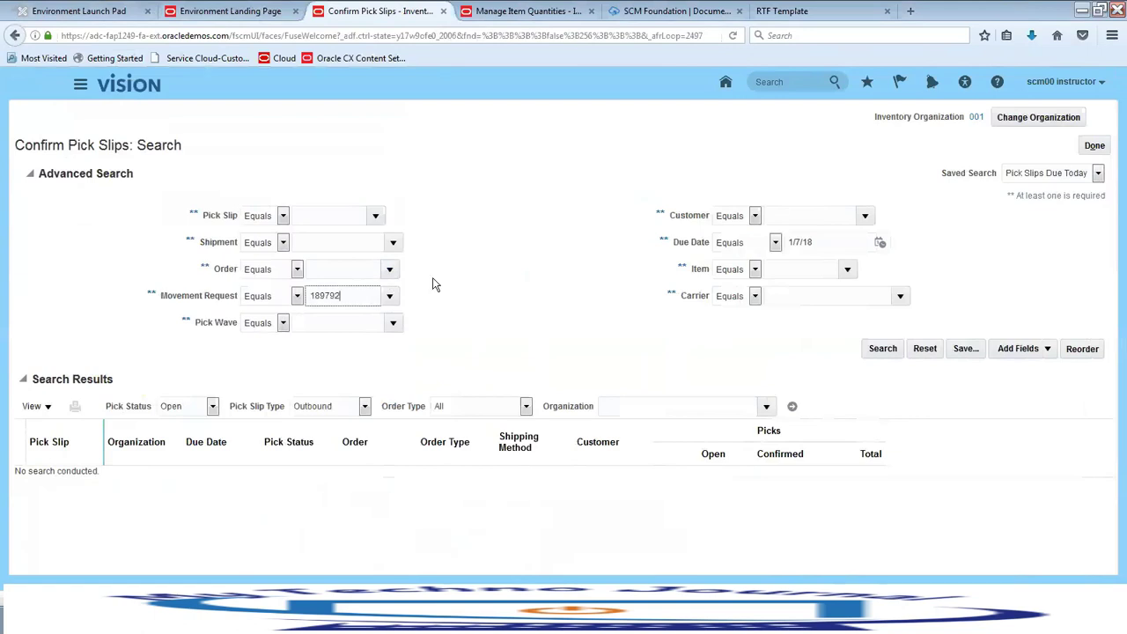
{"action": "left_click", "coordinate": [884, 349]}
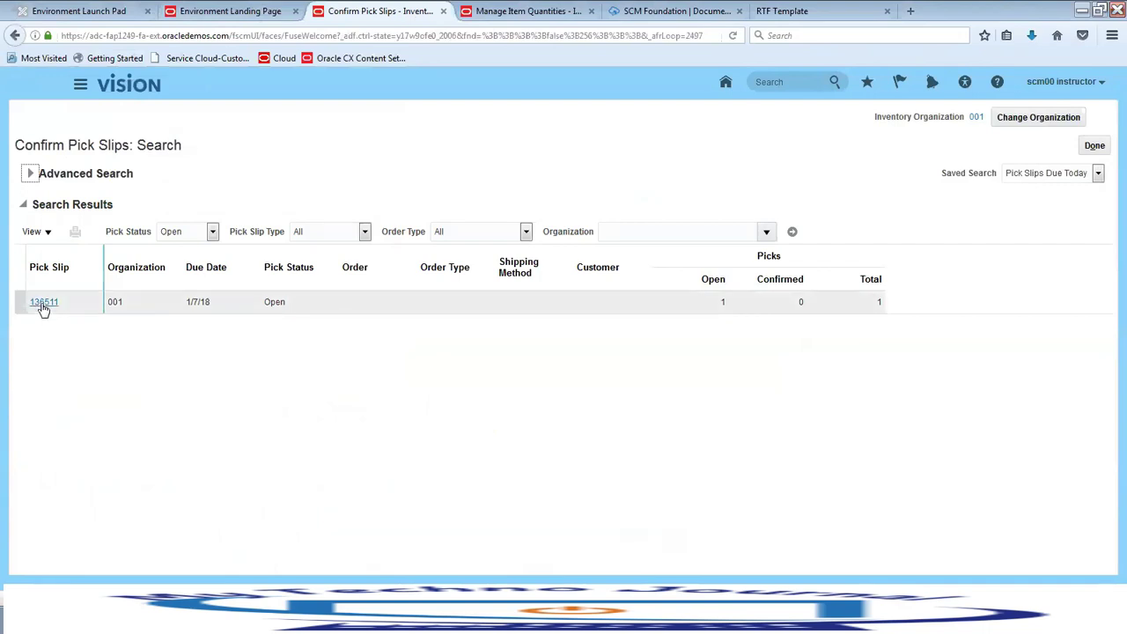
{"action": "left_click", "coordinate": [44, 303]}
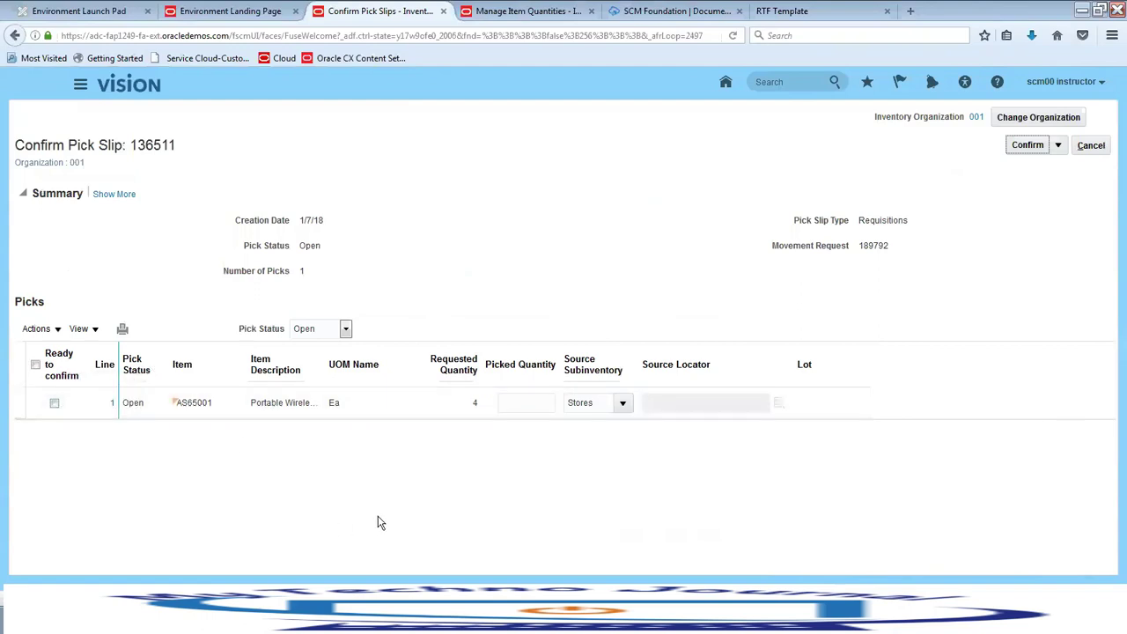
Step: Mark the AS65001 pick ready to confirm with a picked quantity of 4, confirm and close the pick slip, and finish the task
{"action": "left_click", "coordinate": [35, 366]}
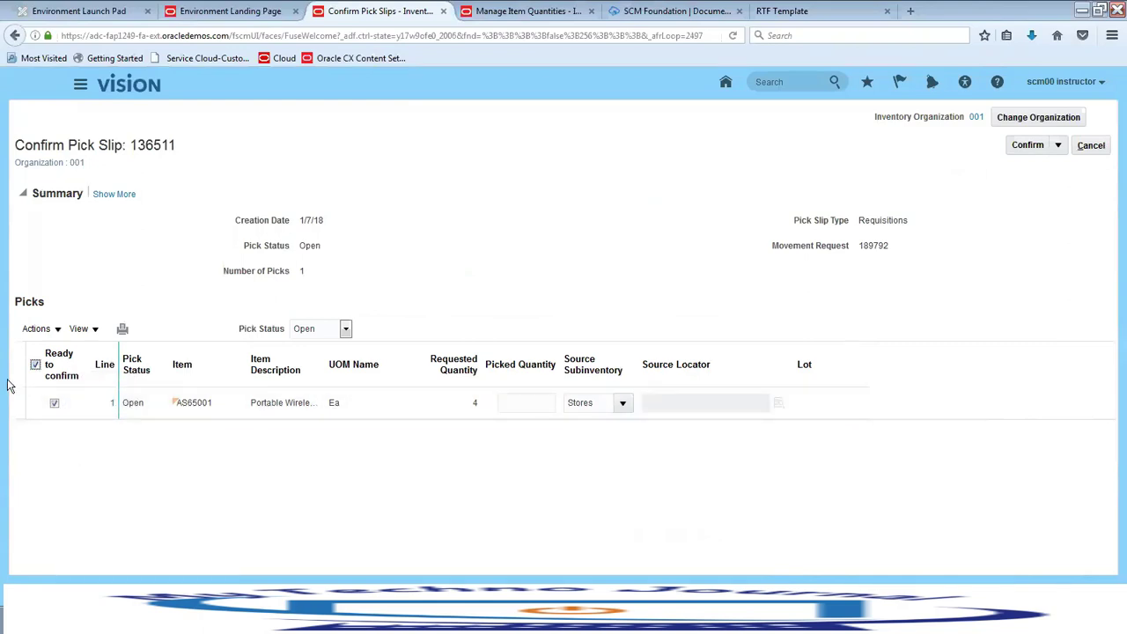
{"action": "left_click", "coordinate": [543, 408]}
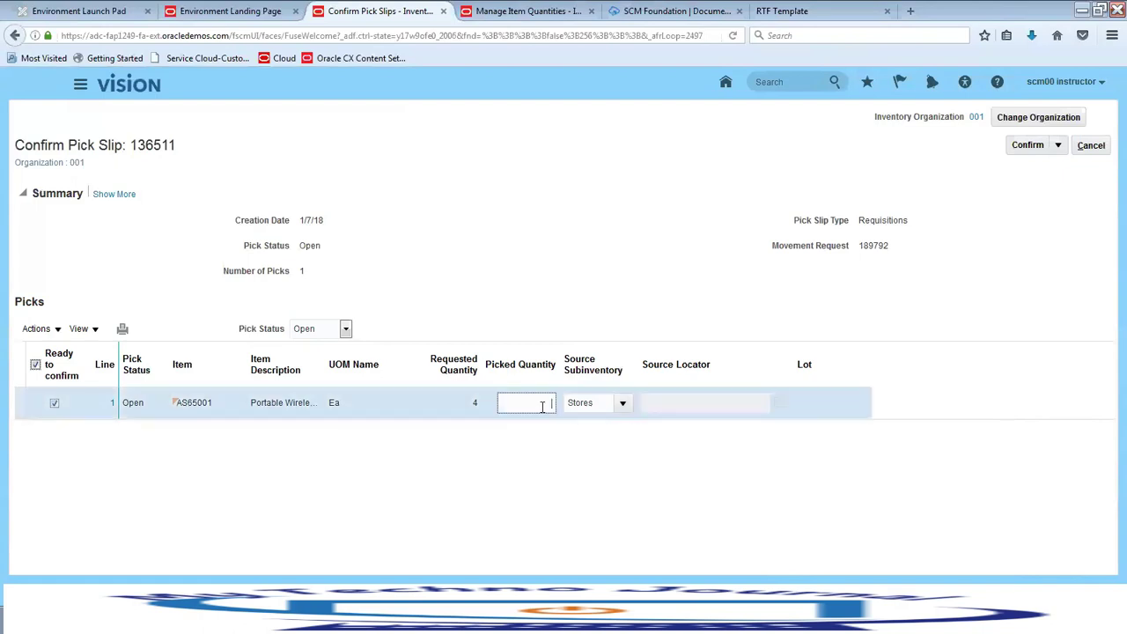
{"action": "type", "text": "4"}
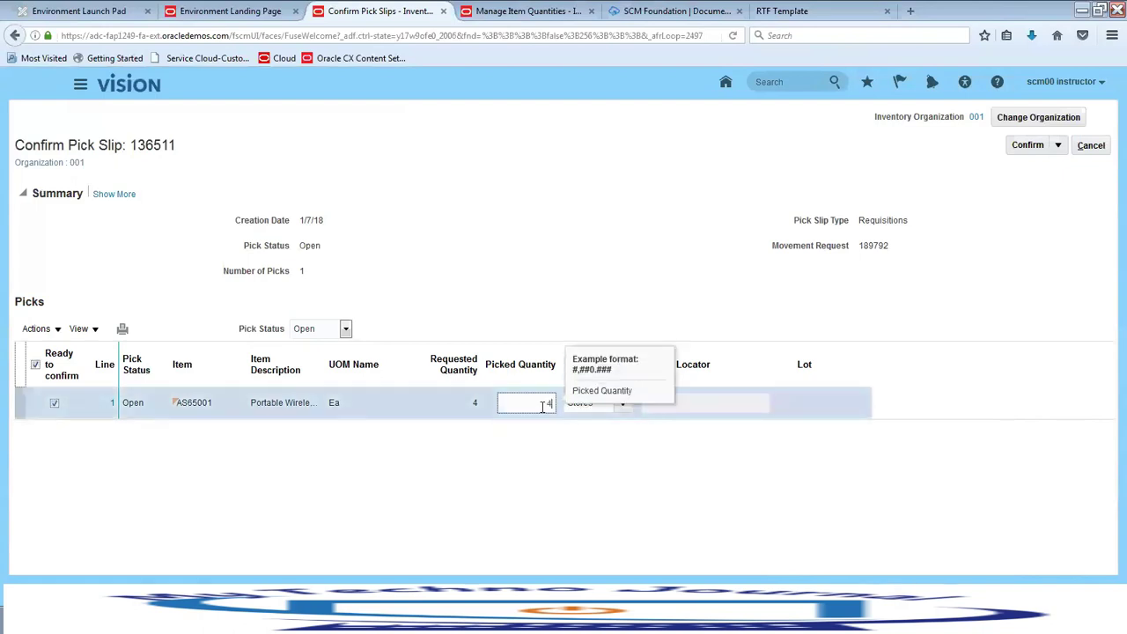
{"action": "left_click", "coordinate": [790, 461]}
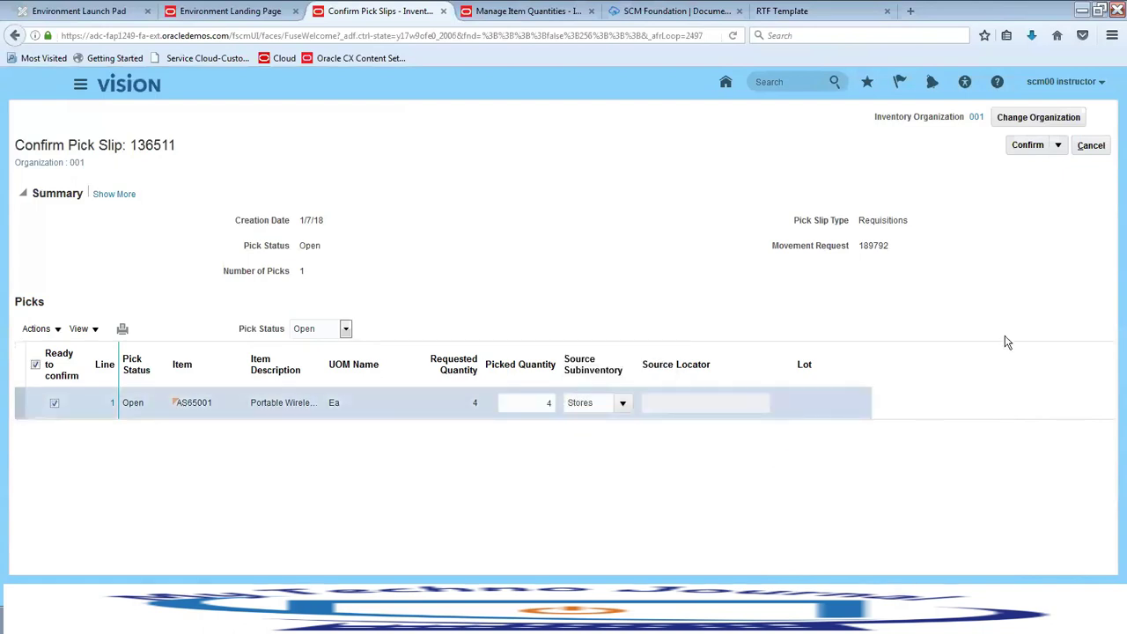
{"action": "left_click", "coordinate": [1060, 145]}
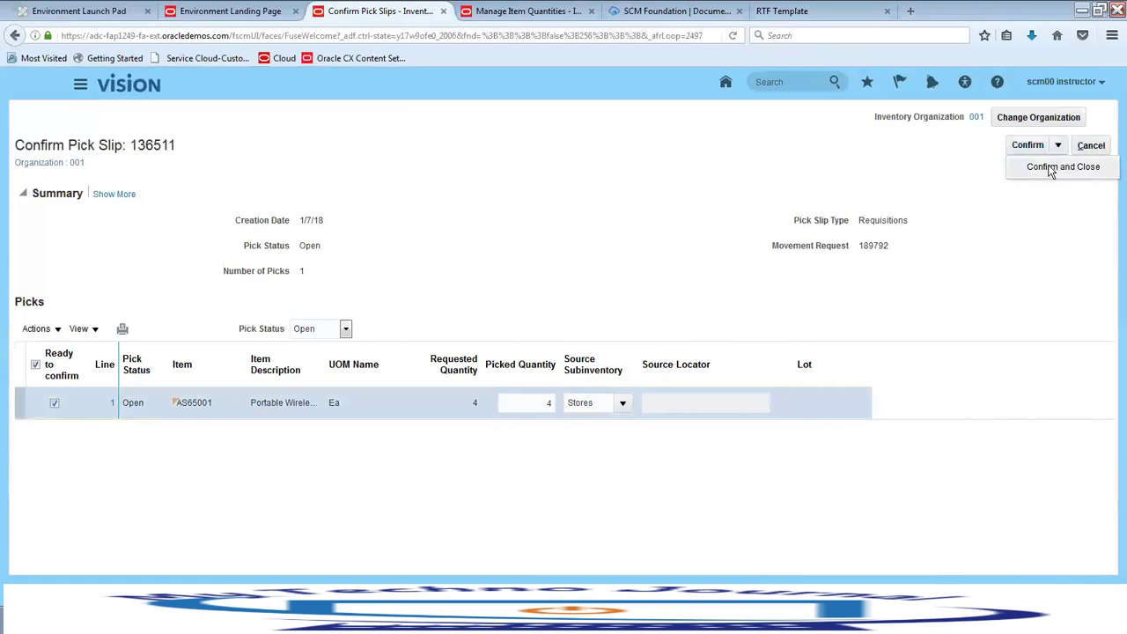
{"action": "left_click", "coordinate": [1050, 175]}
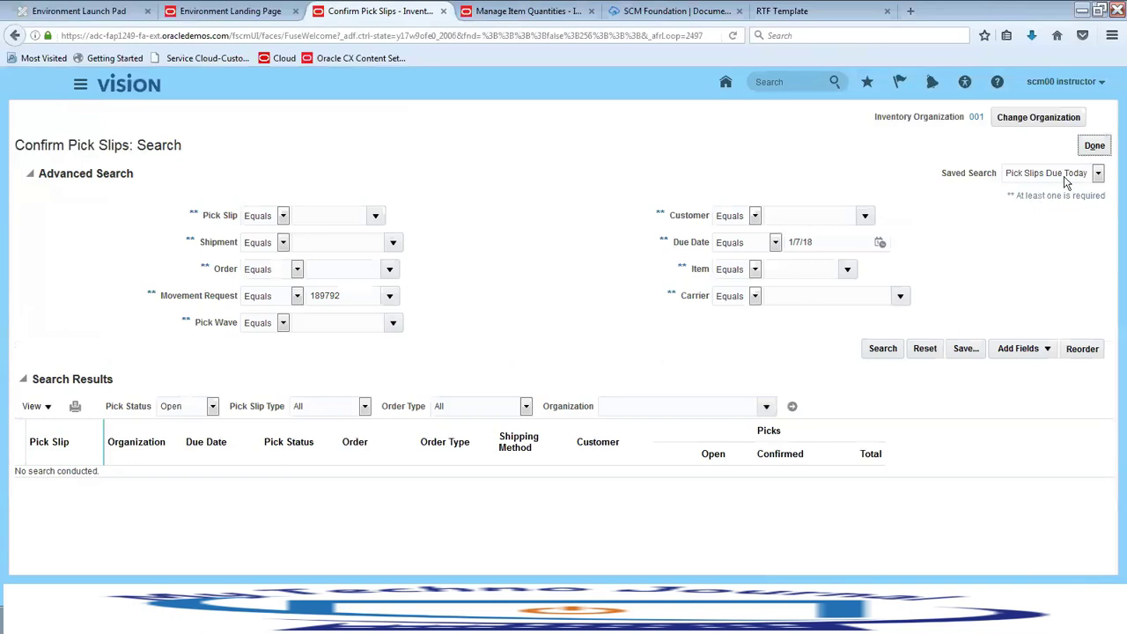
{"action": "left_click", "coordinate": [1095, 147]}
Step: Rerun the AS65001 search in Manage Item Quantities to check the Stores and Inspection on-hand quantities, and close the page
{"action": "left_click", "coordinate": [502, 11]}
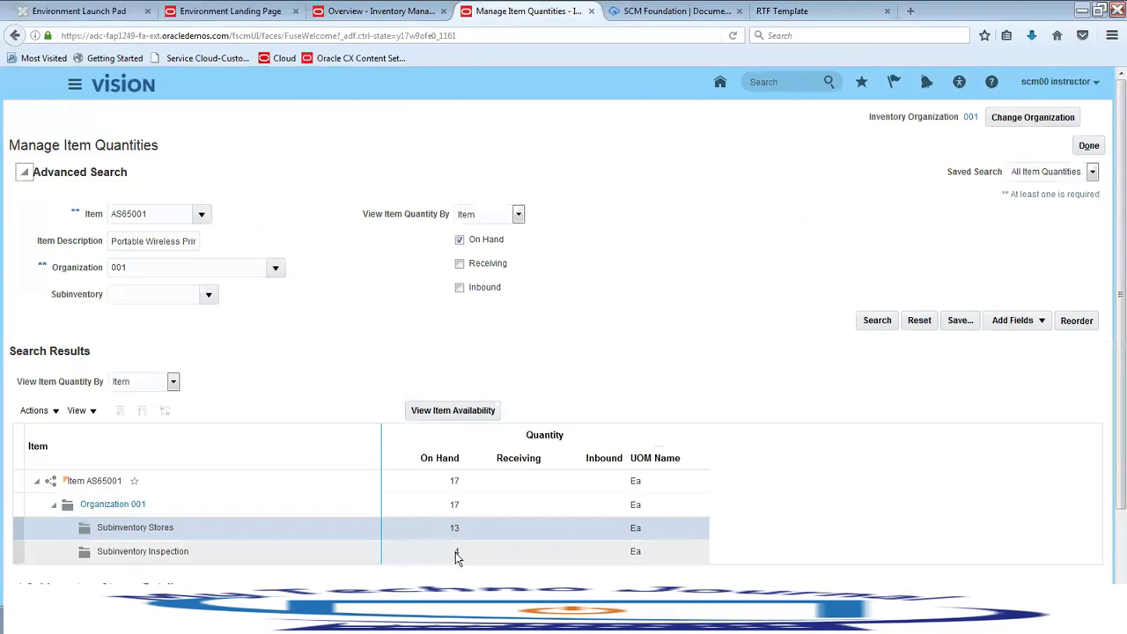
{"action": "left_click", "coordinate": [877, 321]}
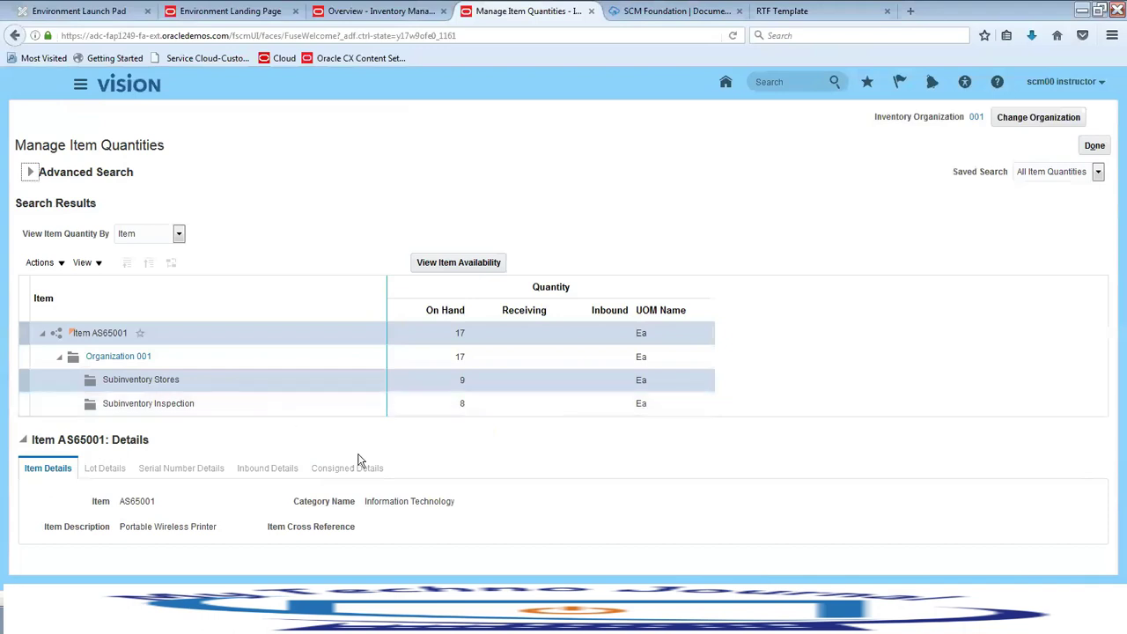
{"action": "left_click", "coordinate": [1092, 146]}
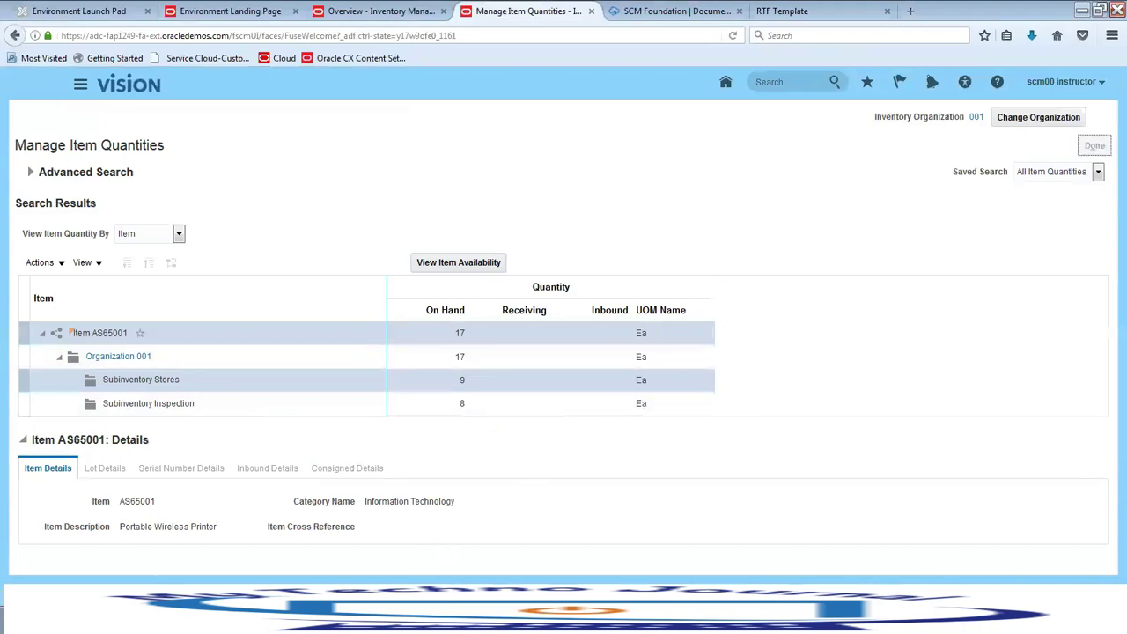
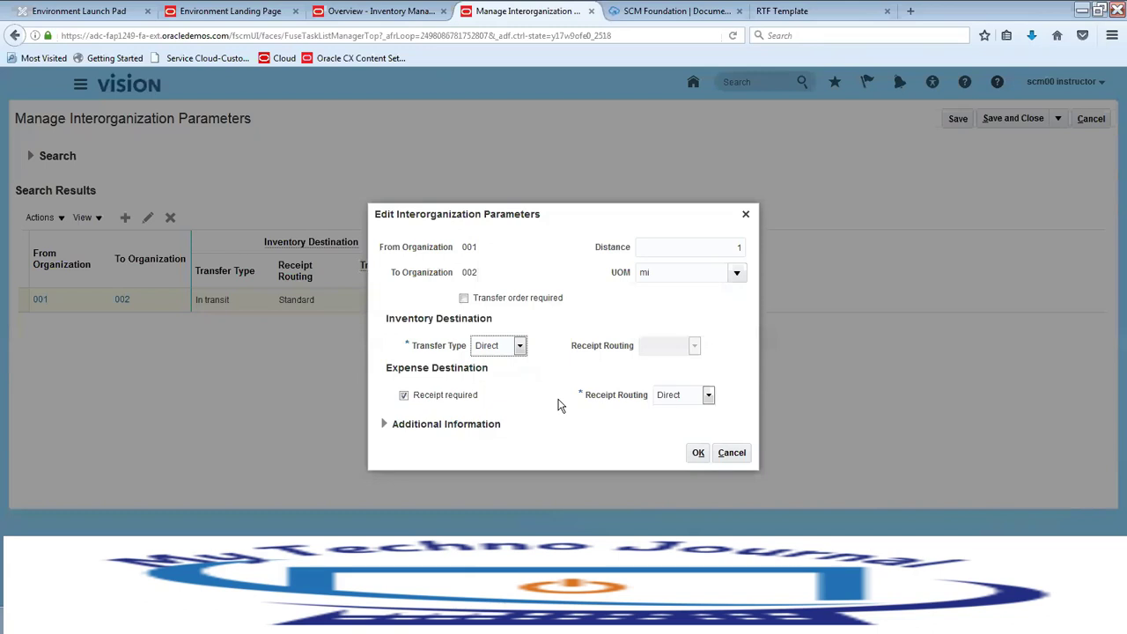
Step: Set the inventory destination's transfer type to In transit and its receipt routing to Standard for transfers from organization 001 to 002
{"action": "left_click", "coordinate": [520, 346]}
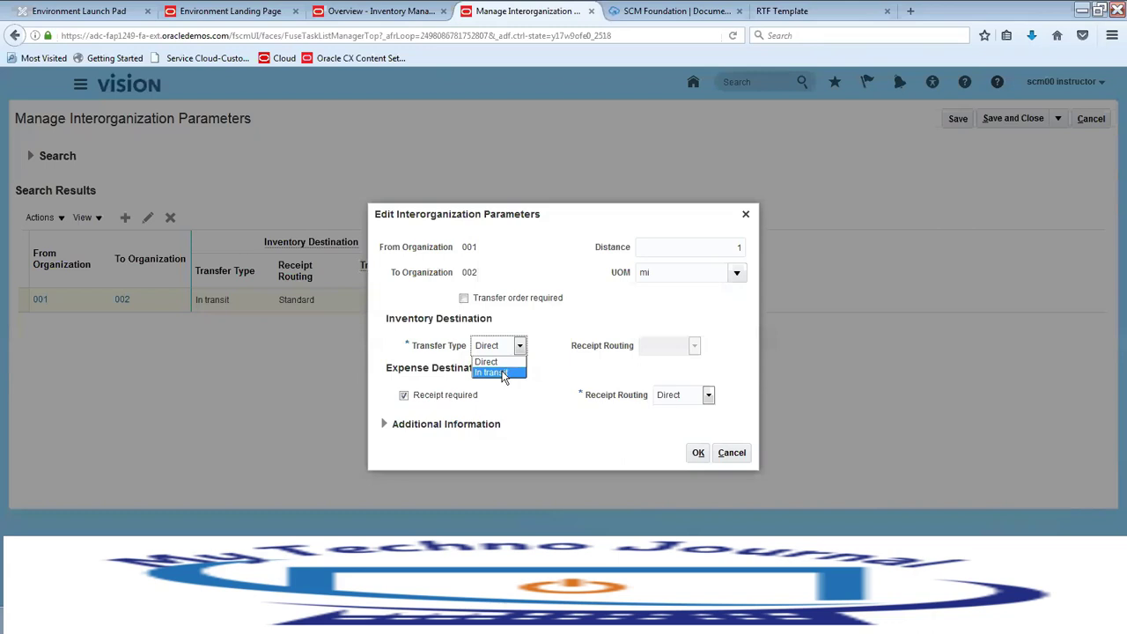
{"action": "left_click", "coordinate": [498, 373]}
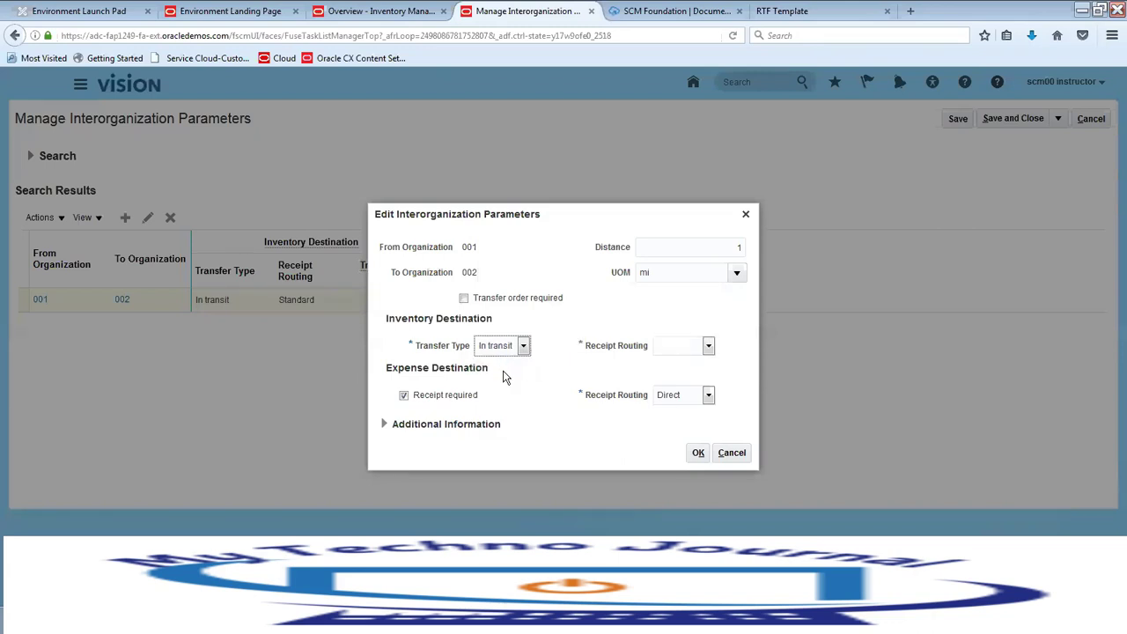
{"action": "left_click", "coordinate": [709, 347]}
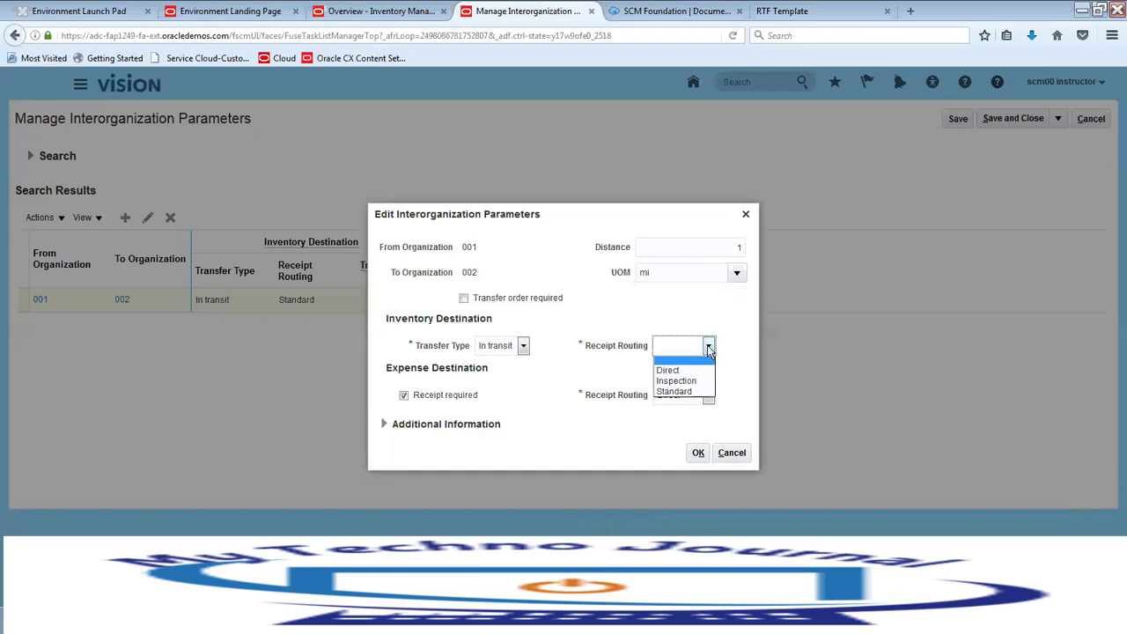
{"action": "left_click", "coordinate": [685, 393]}
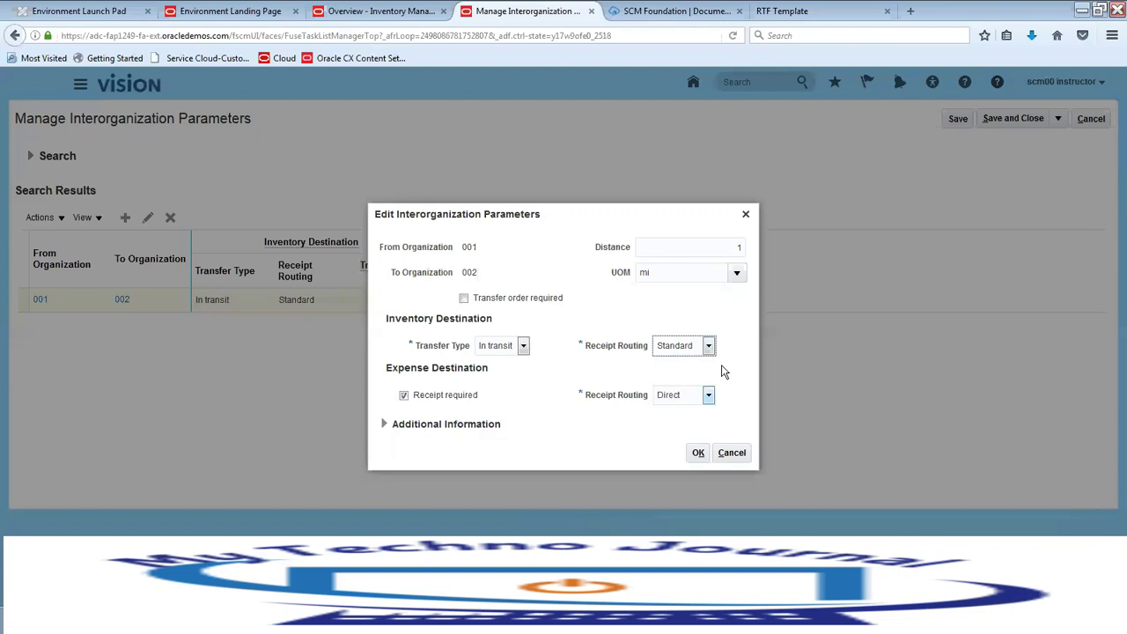
Step: Select Standard receipt routing for the inventory destination, accept the parameter edits, and save and close the interorganization parameters
{"action": "left_click", "coordinate": [708, 345]}
{"action": "left_click", "coordinate": [685, 364]}
{"action": "left_click", "coordinate": [693, 347]}
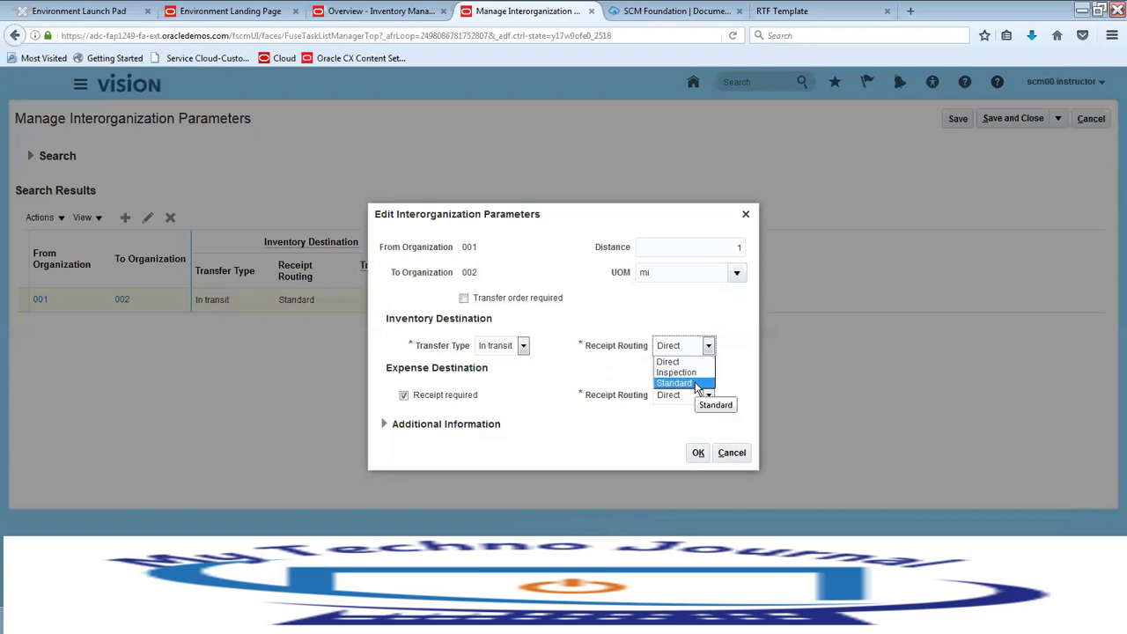
{"action": "left_click", "coordinate": [698, 384]}
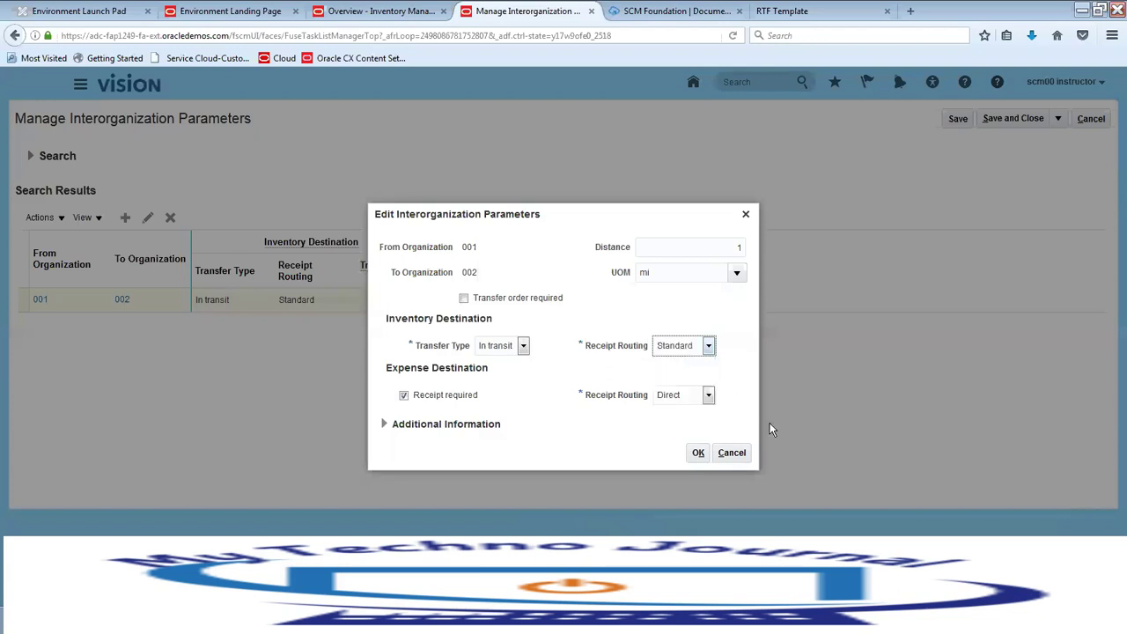
{"action": "left_click", "coordinate": [697, 453]}
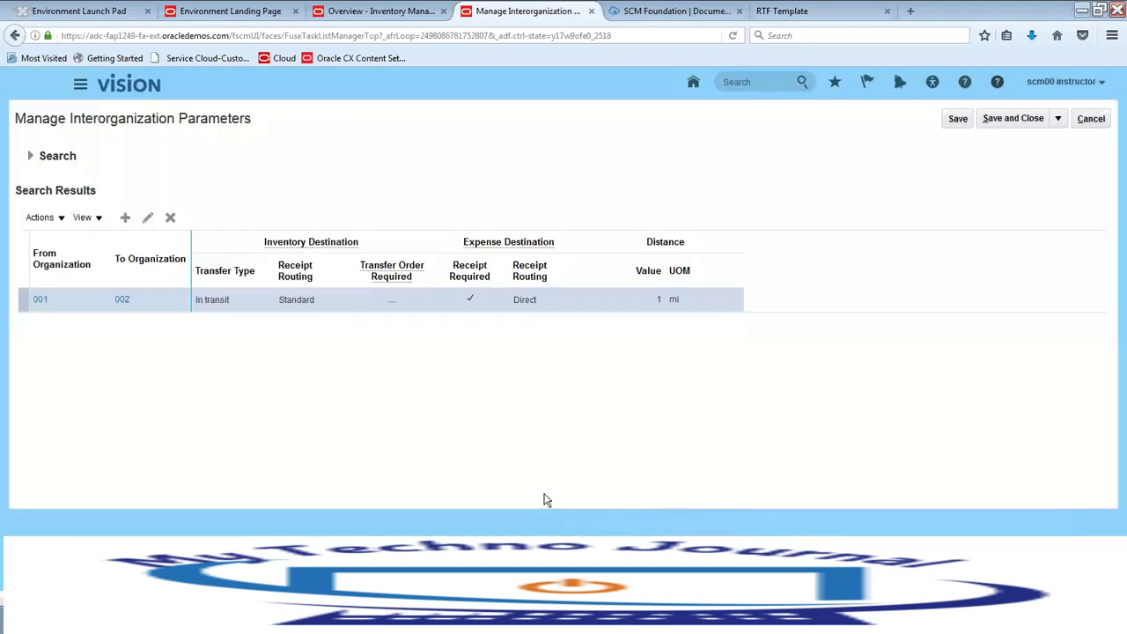
{"action": "left_click", "coordinate": [959, 123]}
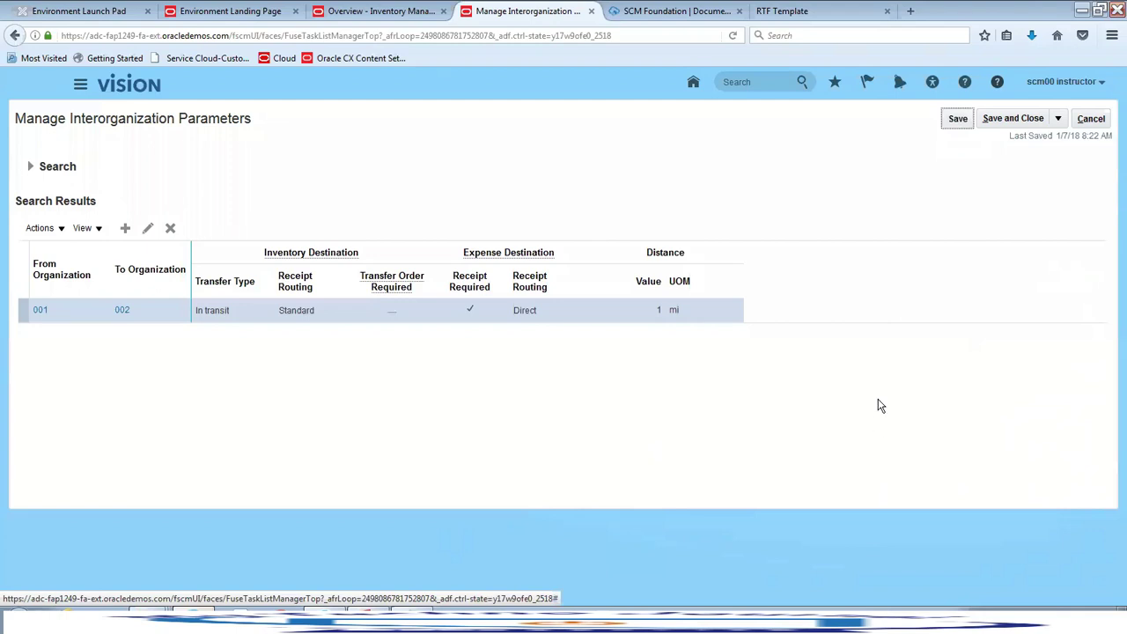
{"action": "left_click", "coordinate": [1014, 118]}
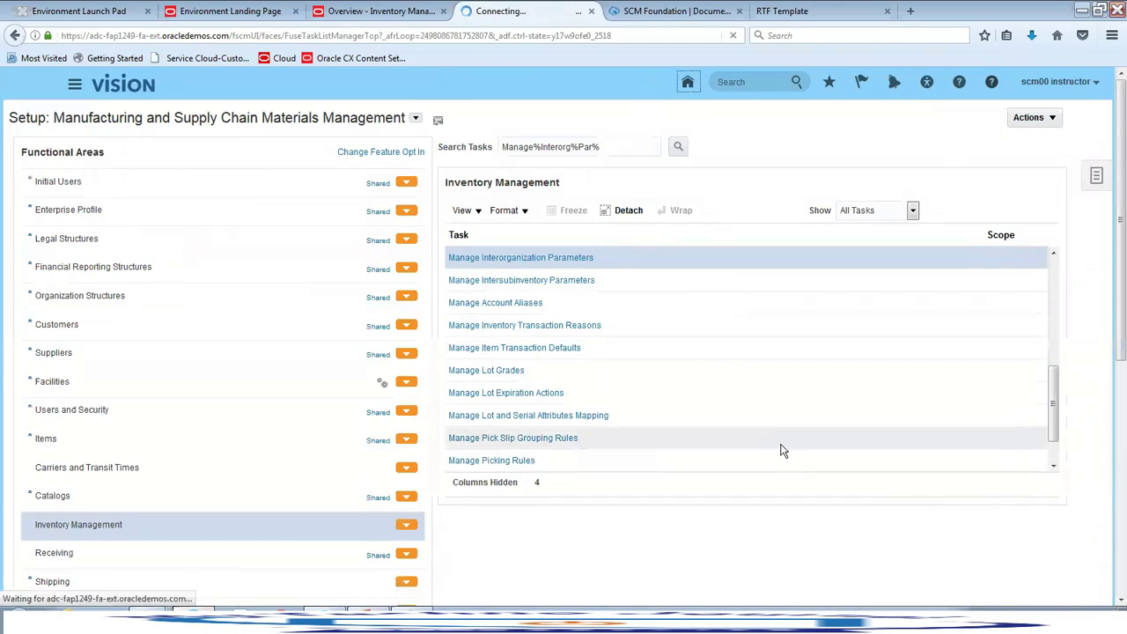
Step: In Manage Item Quantities, clear the organization filter and search for item AS65001 across all organizations
{"action": "scroll", "coordinate": [773, 449], "scroll_direction": "down", "scroll_amount": 5}
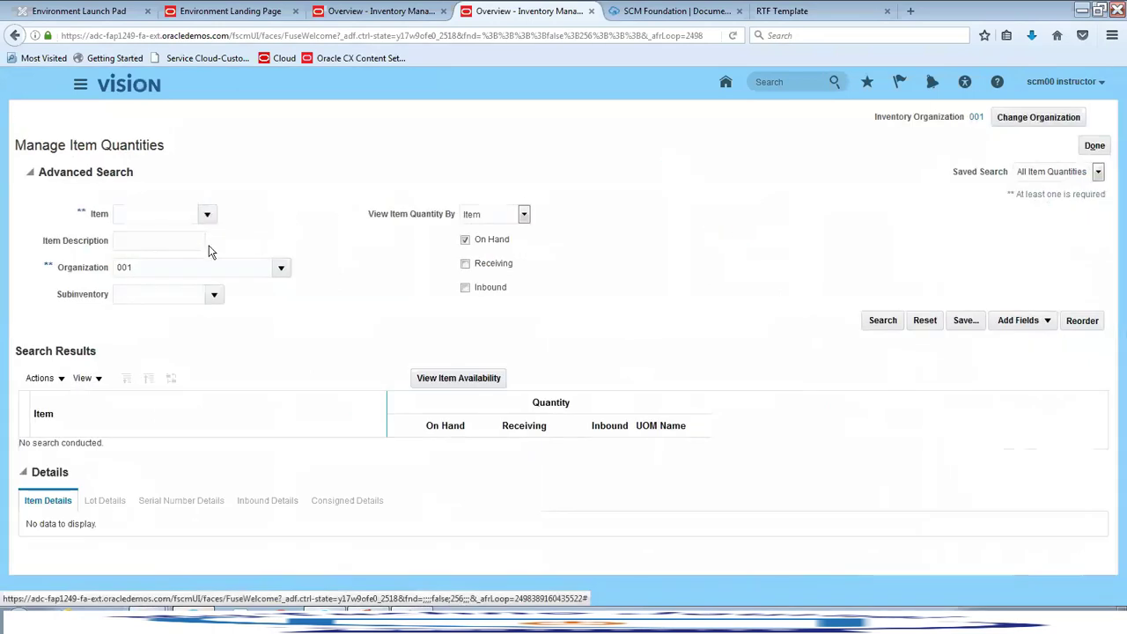
{"action": "left_click", "coordinate": [180, 266]}
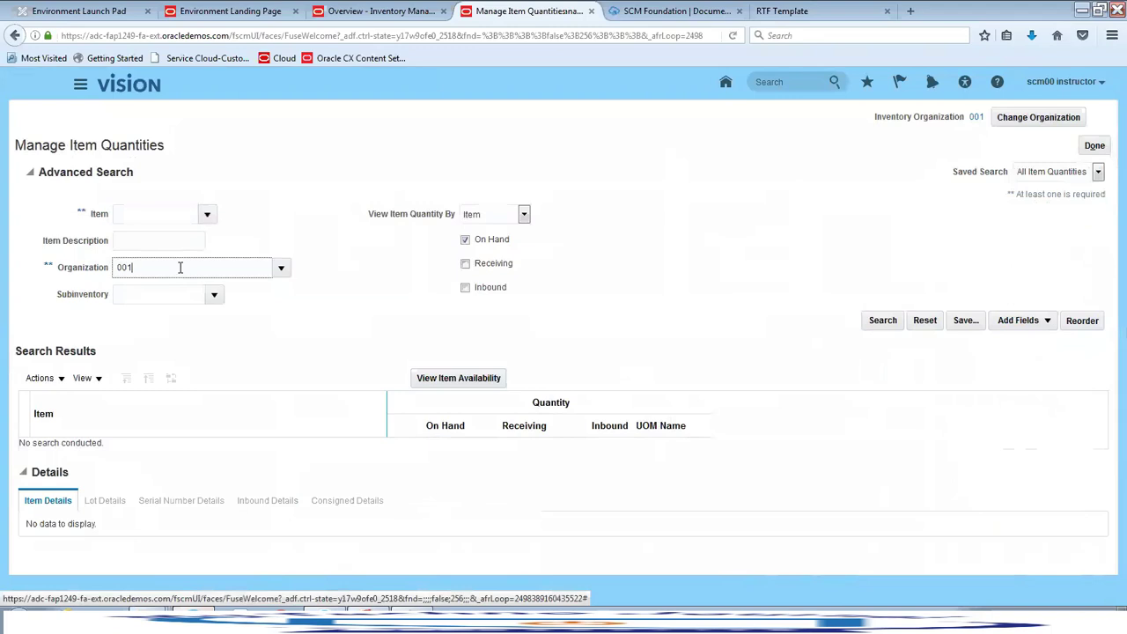
{"action": "left_click_drag", "start_coordinate": [180, 267], "coordinate": [84, 267]}
{"action": "key", "text": "BackSpace"}
{"action": "left_click", "coordinate": [139, 213]}
{"action": "type", "text": "AS"}
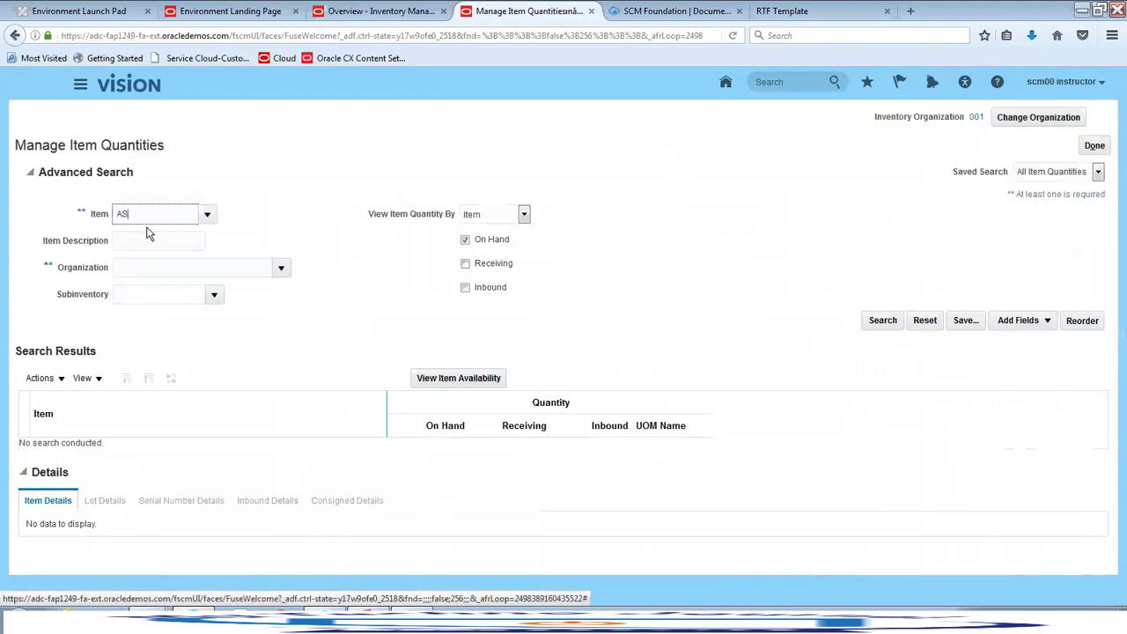
{"action": "left_click", "coordinate": [145, 239]}
{"action": "left_click", "coordinate": [882, 322]}
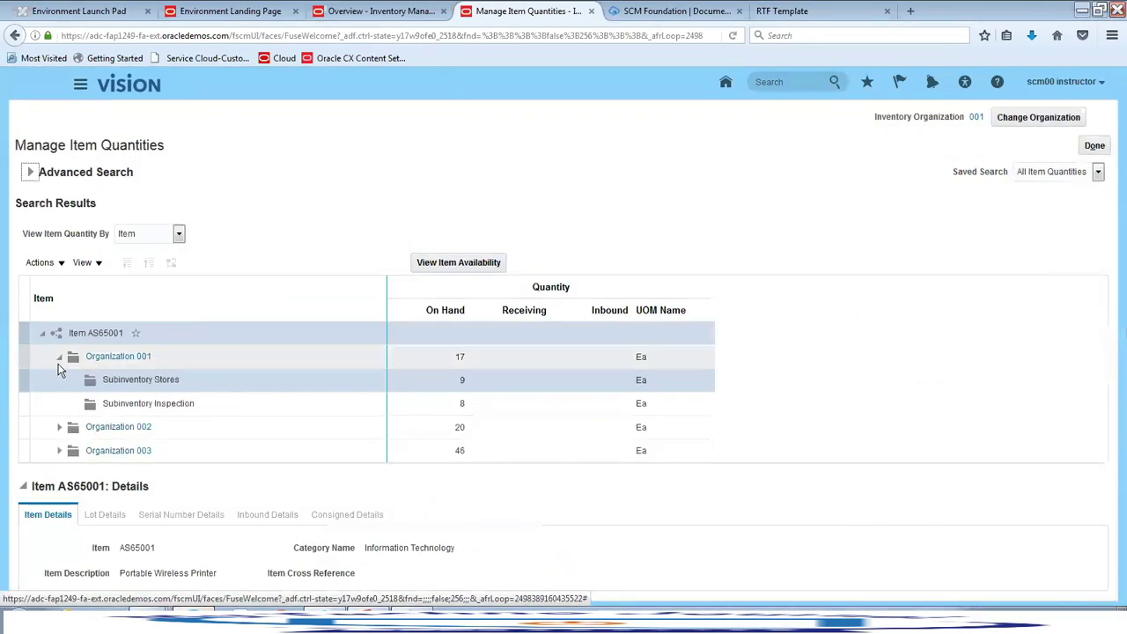
Step: Collapse organization 001, expand organization 002, and check the item availability of its Stores subinventory
{"action": "left_click", "coordinate": [58, 367]}
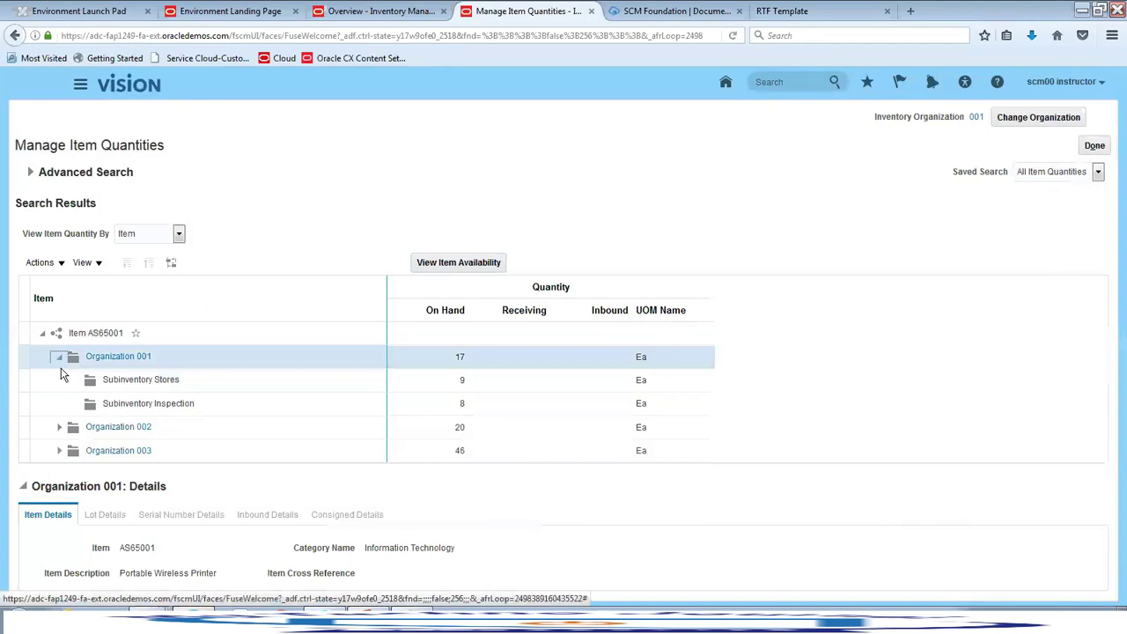
{"action": "left_click", "coordinate": [58, 356]}
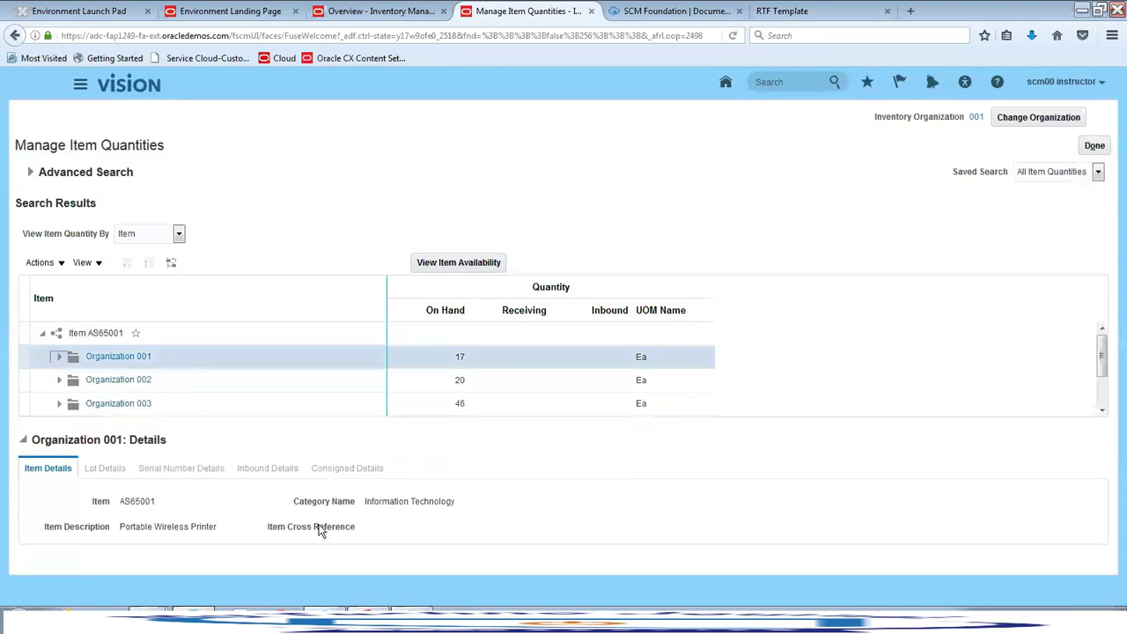
{"action": "left_click", "coordinate": [59, 380]}
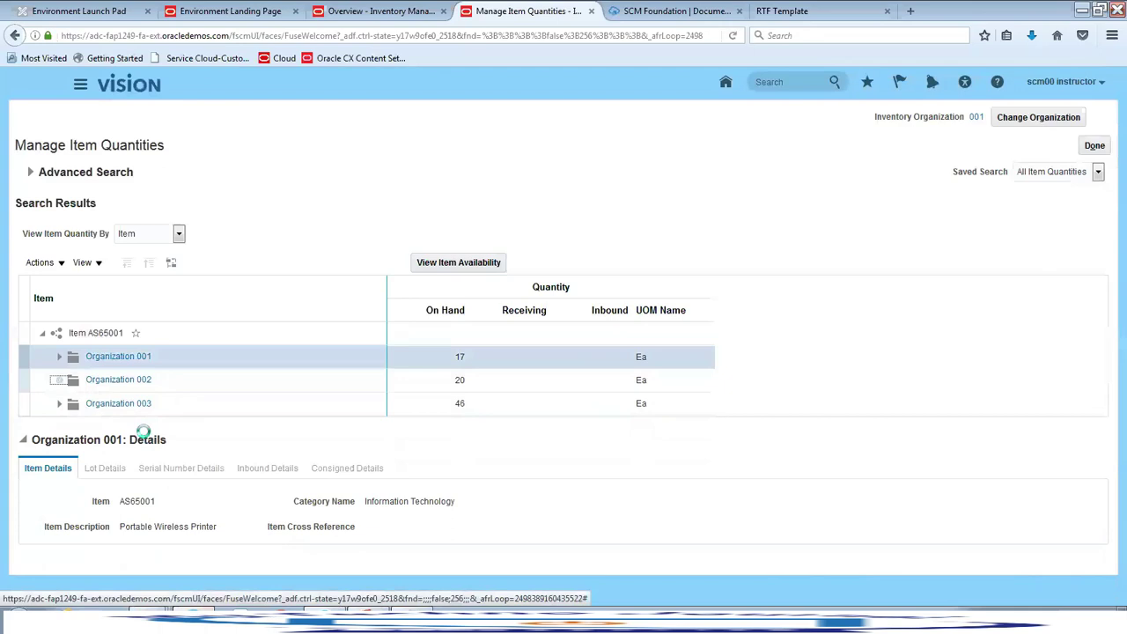
{"action": "left_click", "coordinate": [243, 405]}
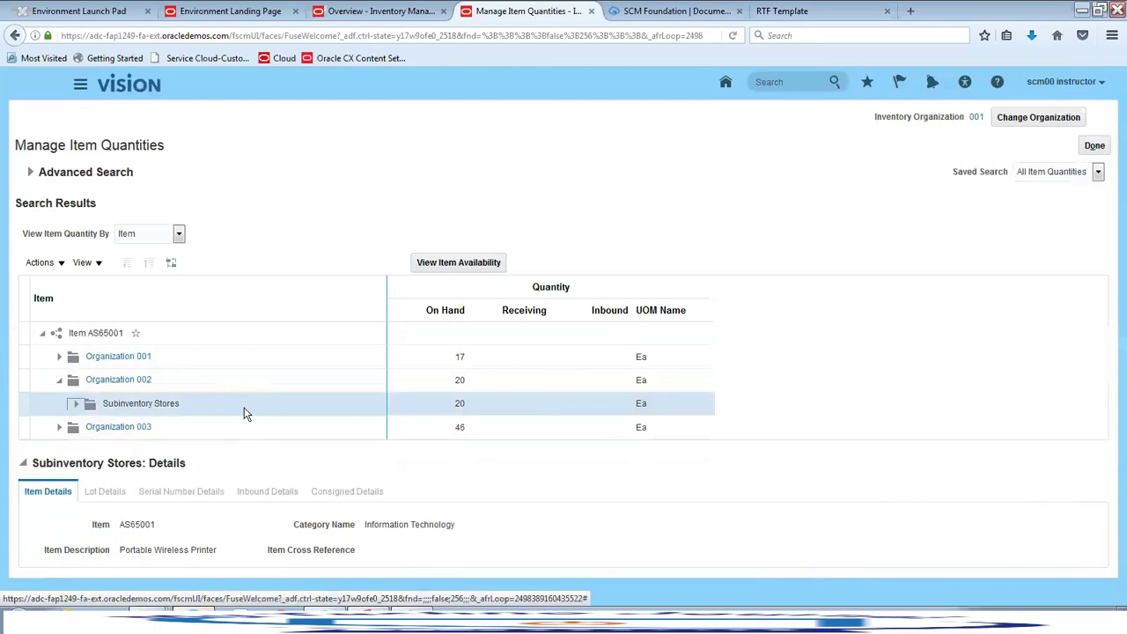
{"action": "left_click", "coordinate": [457, 263]}
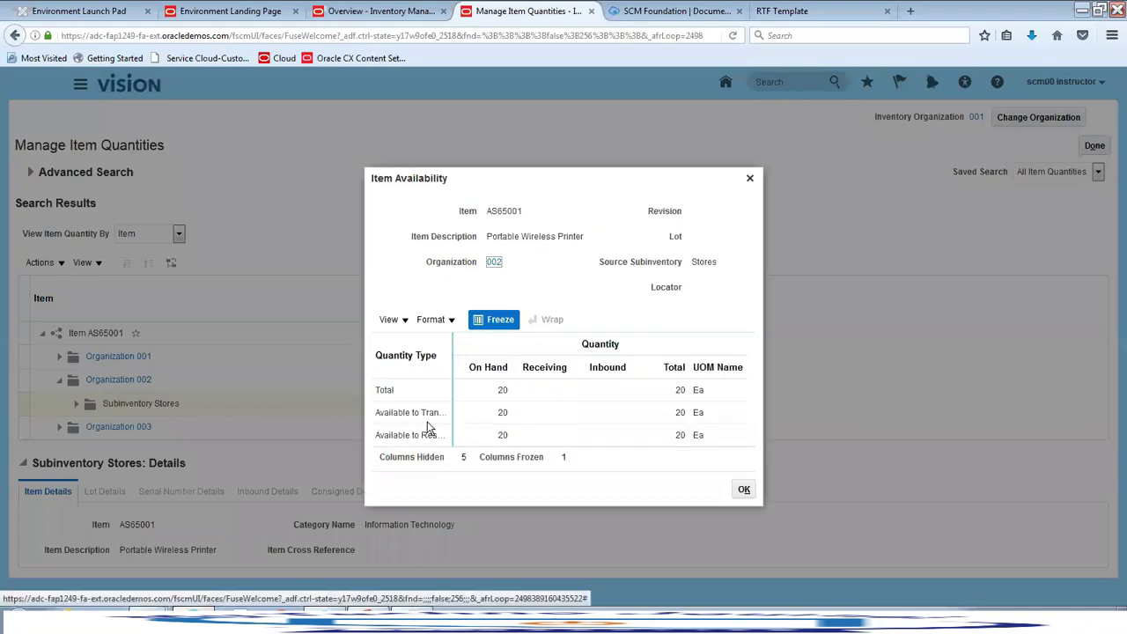
{"action": "left_click", "coordinate": [742, 489]}
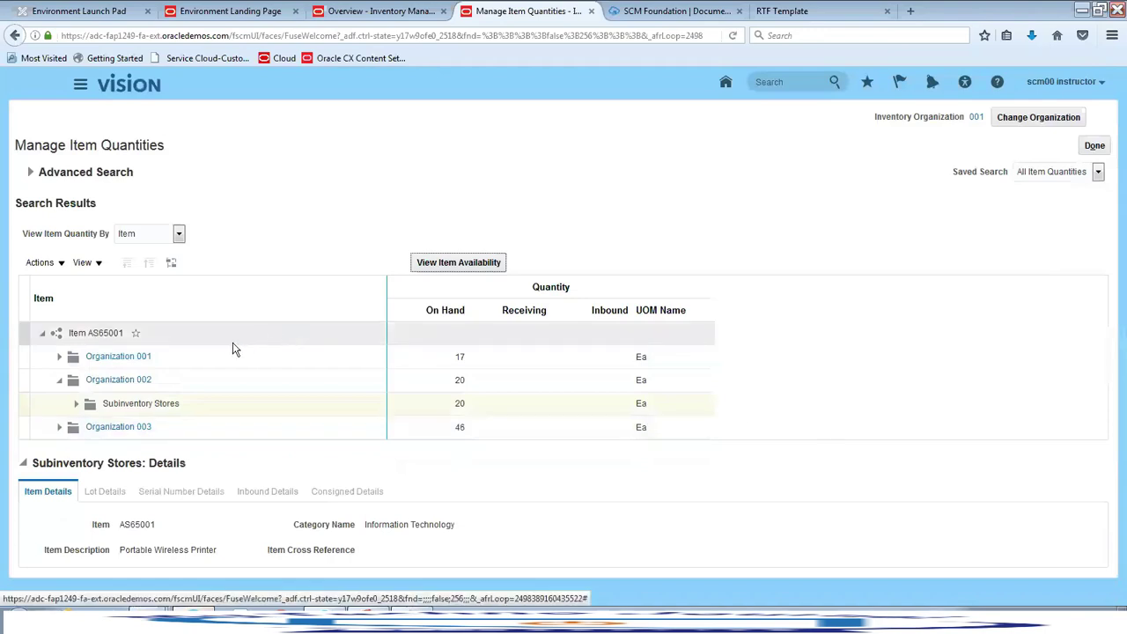
Step: Expand organization 001, check the item availability of its Stores subinventory, and close Manage Item Quantities
{"action": "left_click", "coordinate": [174, 363]}
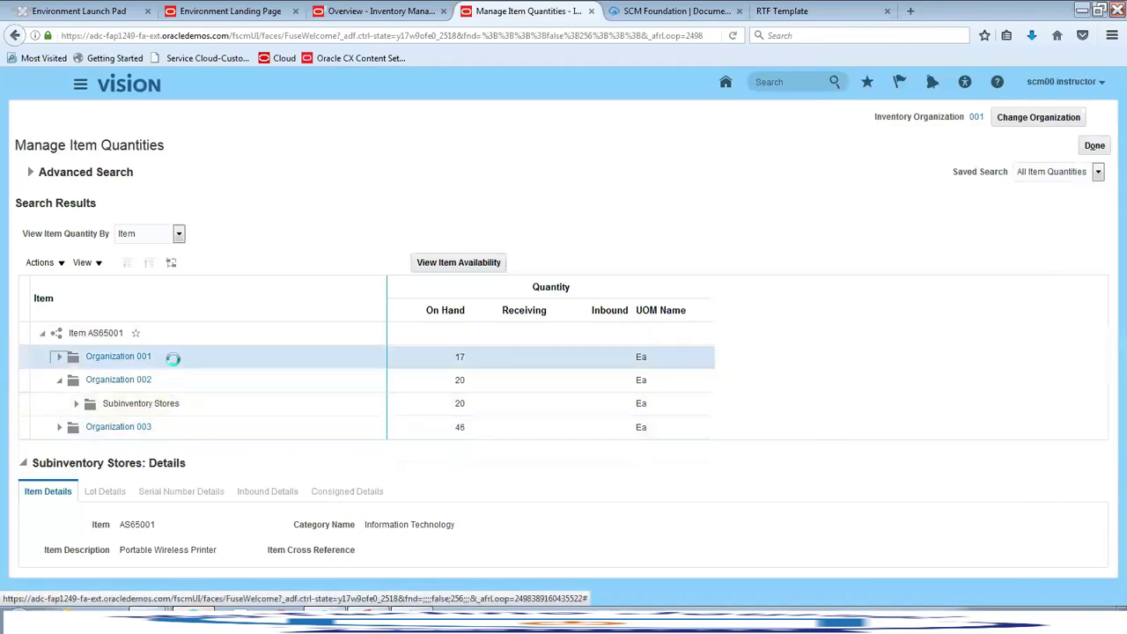
{"action": "left_click", "coordinate": [60, 357]}
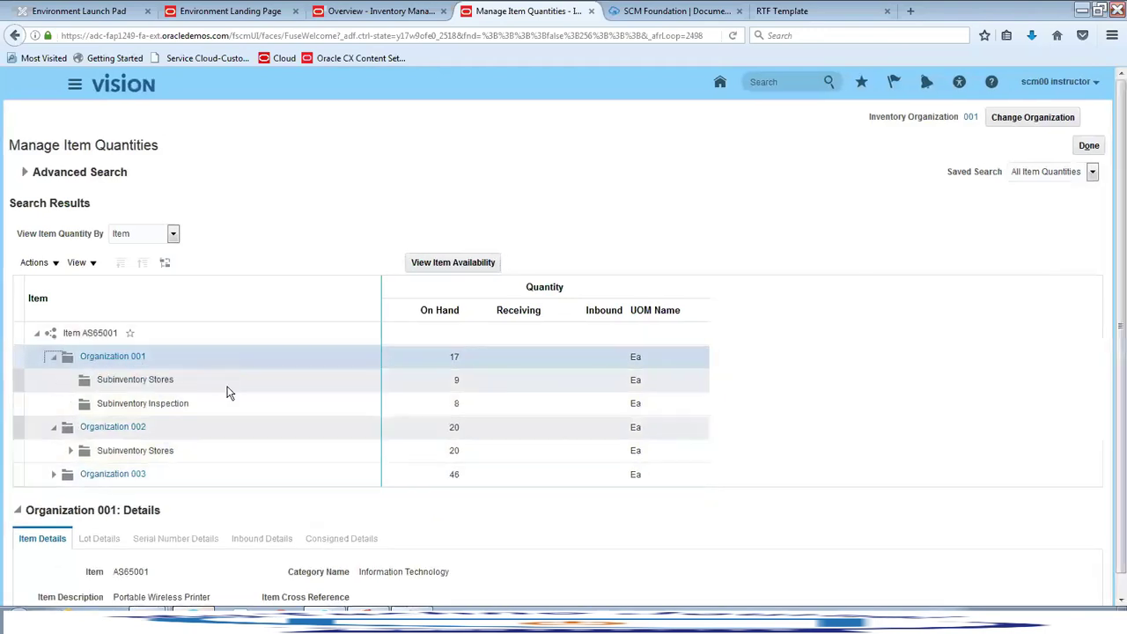
{"action": "left_click", "coordinate": [206, 381]}
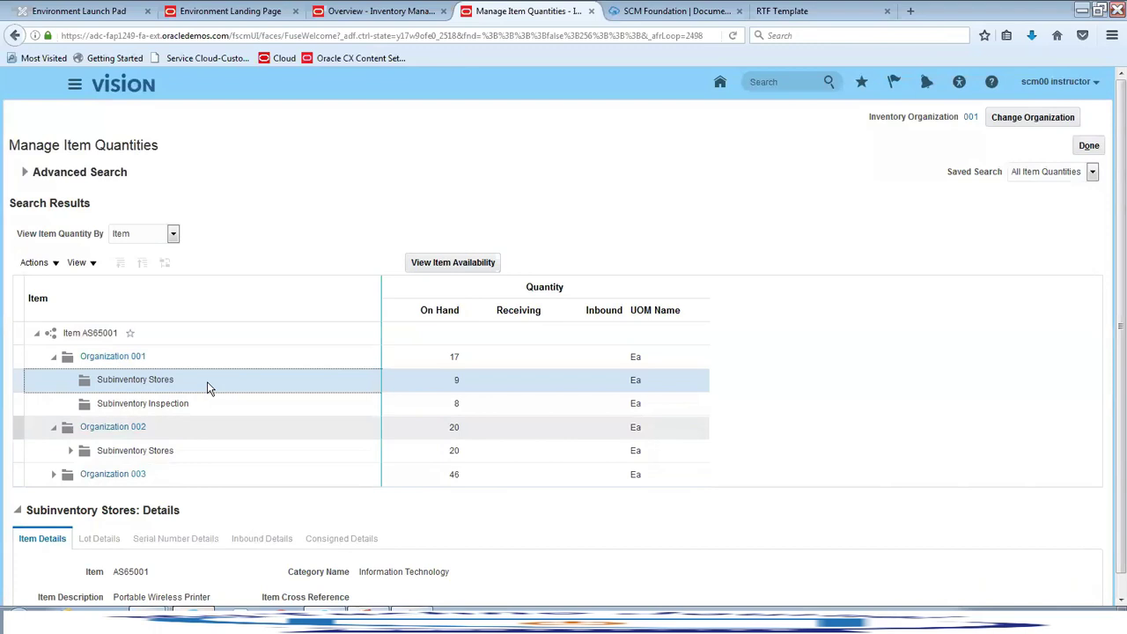
{"action": "left_click", "coordinate": [486, 266]}
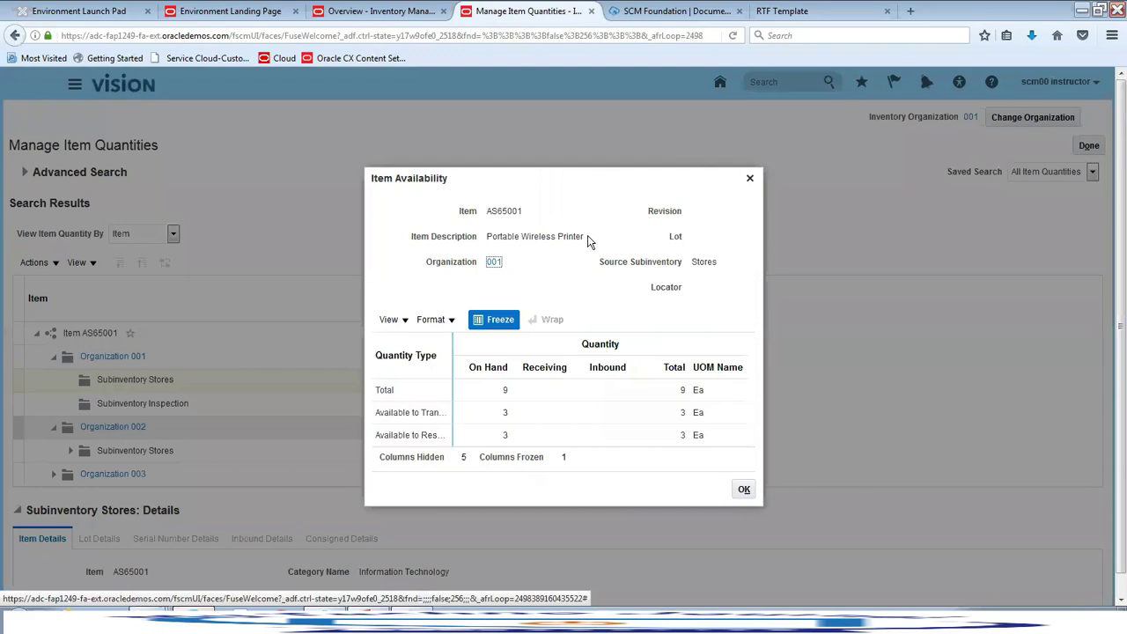
{"action": "left_click", "coordinate": [745, 492]}
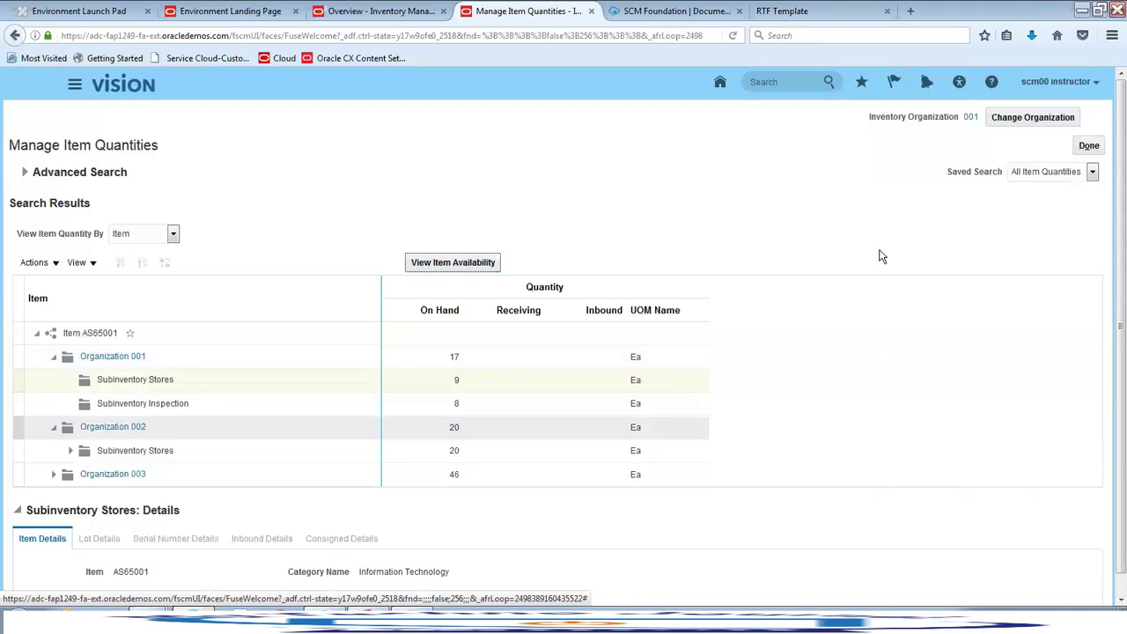
{"action": "left_click", "coordinate": [1089, 145]}
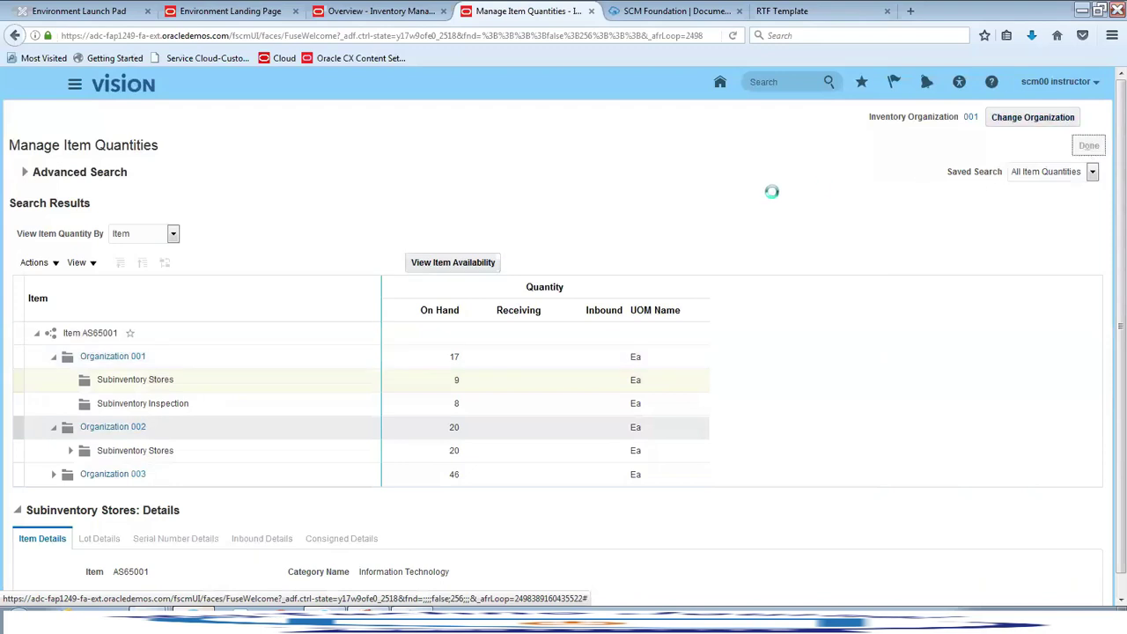
{"action": "left_click", "coordinate": [1099, 180]}
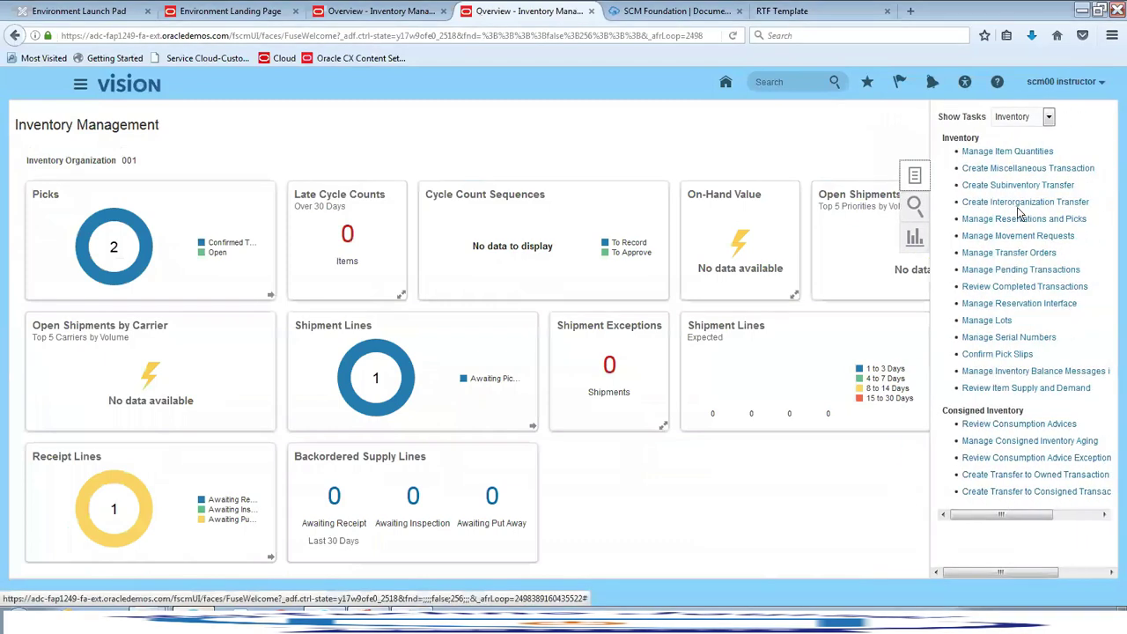
Step: Start an interorganization transfer to destination organization 002 with type Intransit Shipment and generate its shipment number
{"action": "left_click", "coordinate": [1021, 202]}
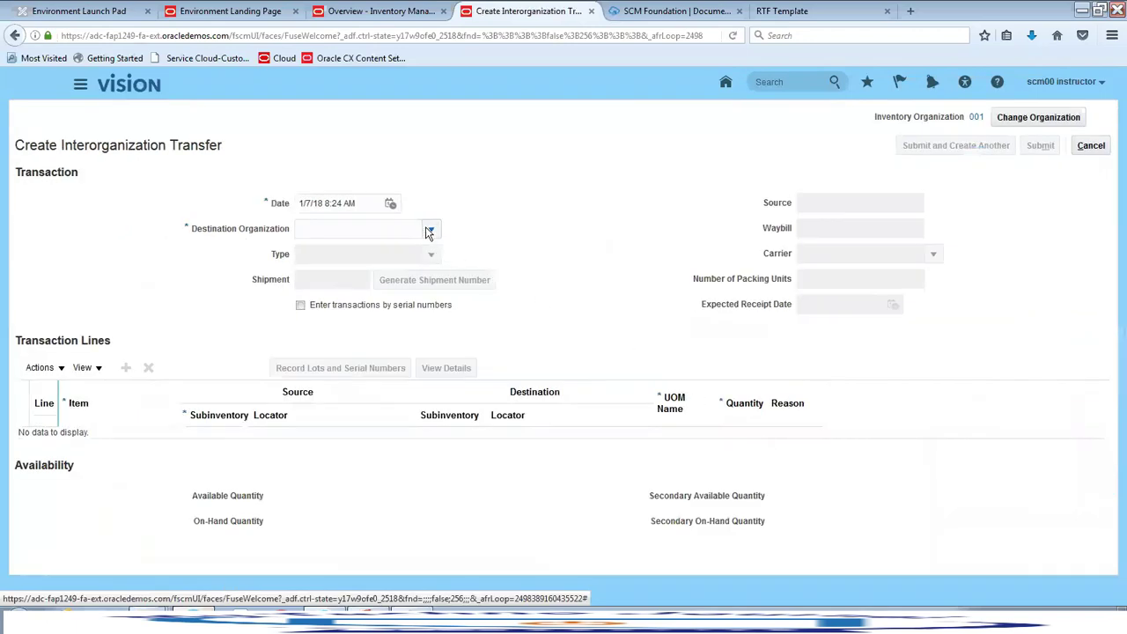
{"action": "left_click", "coordinate": [429, 230]}
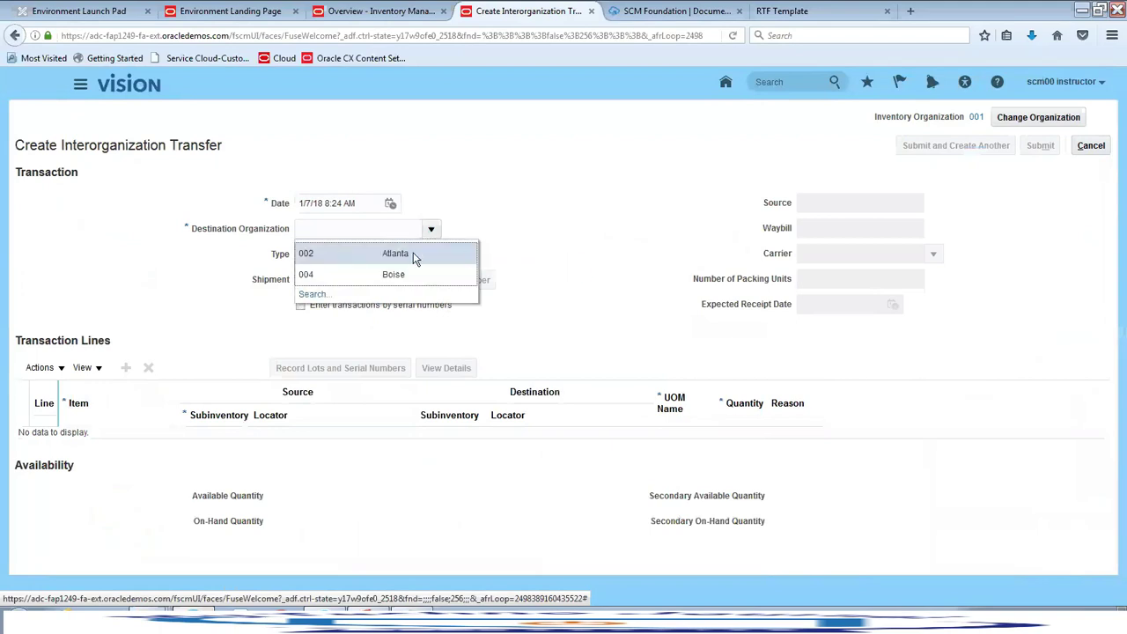
{"action": "left_click", "coordinate": [413, 253]}
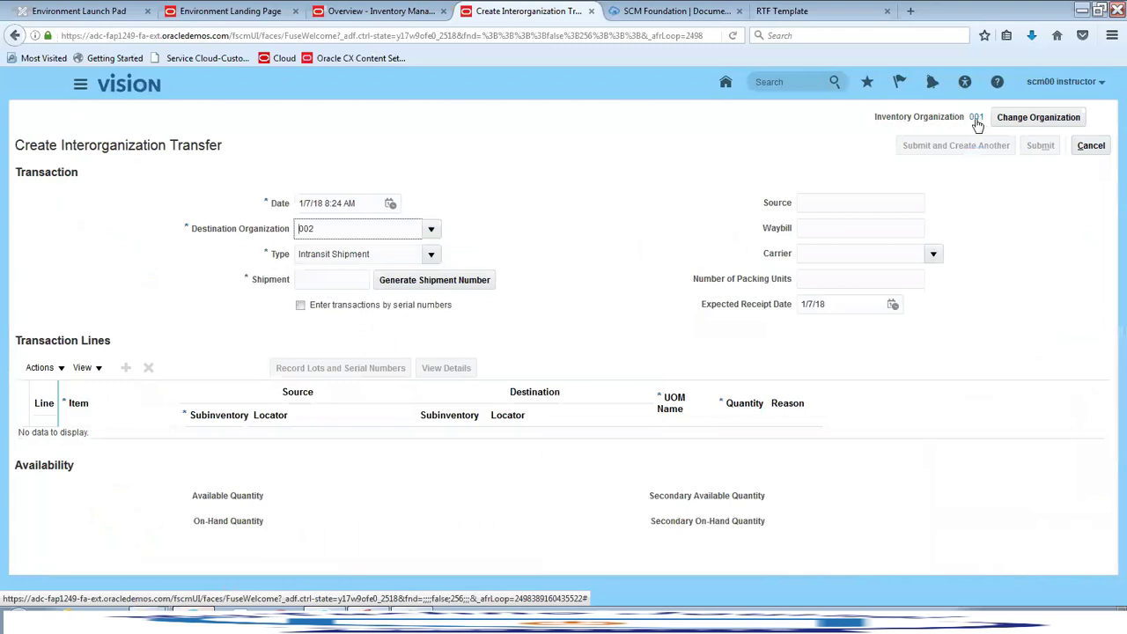
{"action": "mouse_move", "coordinate": [990, 138]}
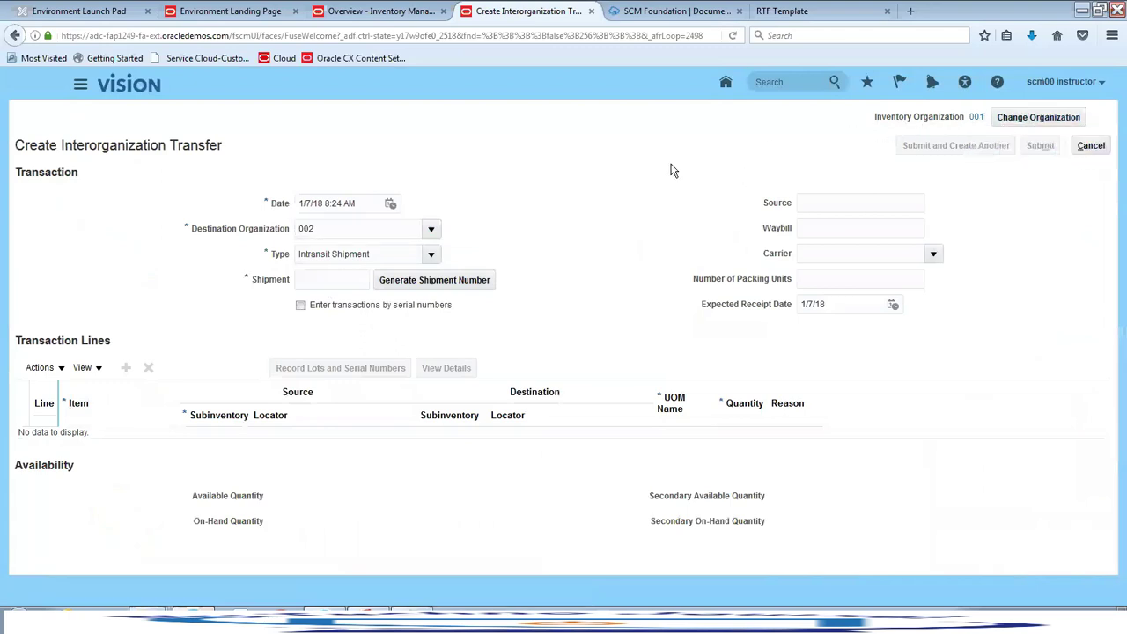
{"action": "left_click", "coordinate": [430, 255]}
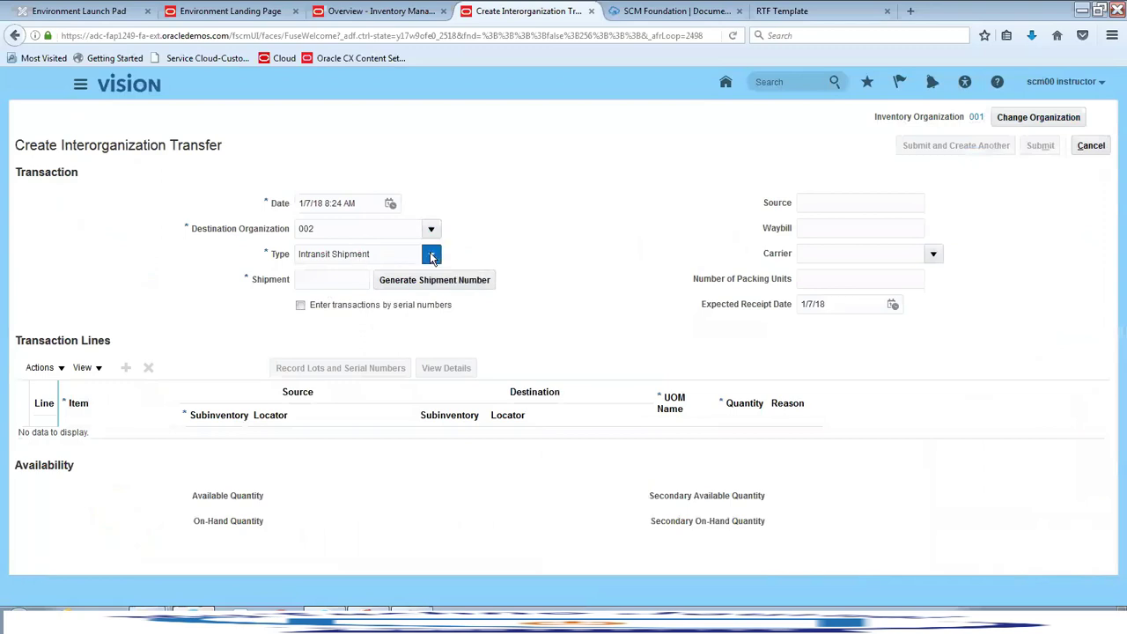
{"action": "left_click", "coordinate": [578, 229]}
{"action": "left_click", "coordinate": [475, 286]}
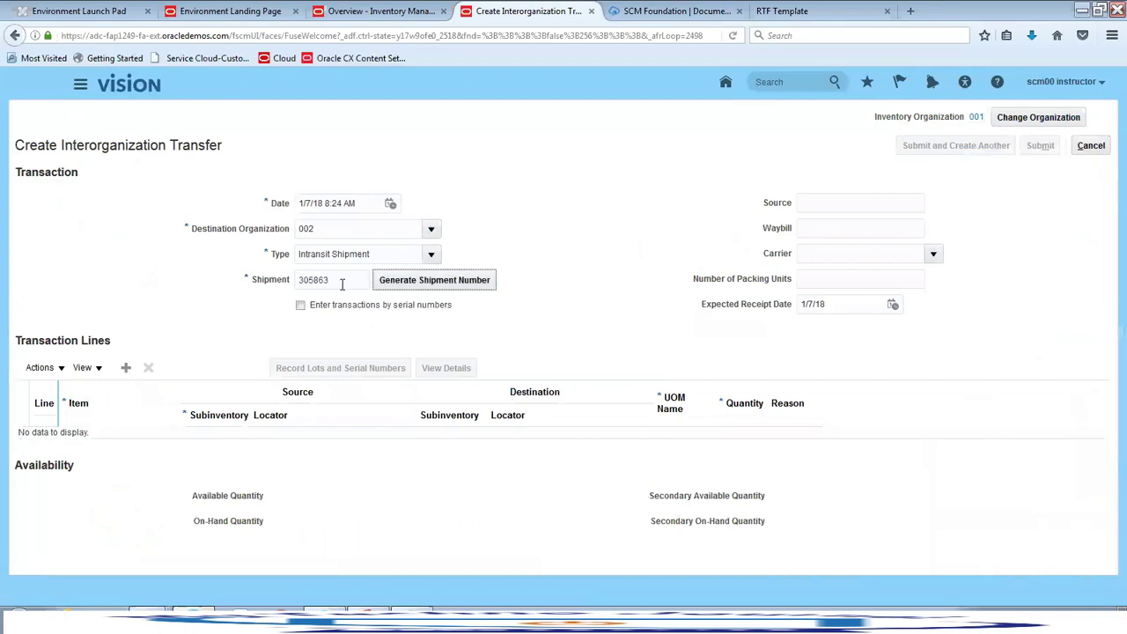
Step: Copy the generated shipment number and paste it into the other open application
{"action": "left_click_drag", "start_coordinate": [342, 284], "coordinate": [243, 279]}
{"action": "key", "text": "ctrl+c"}
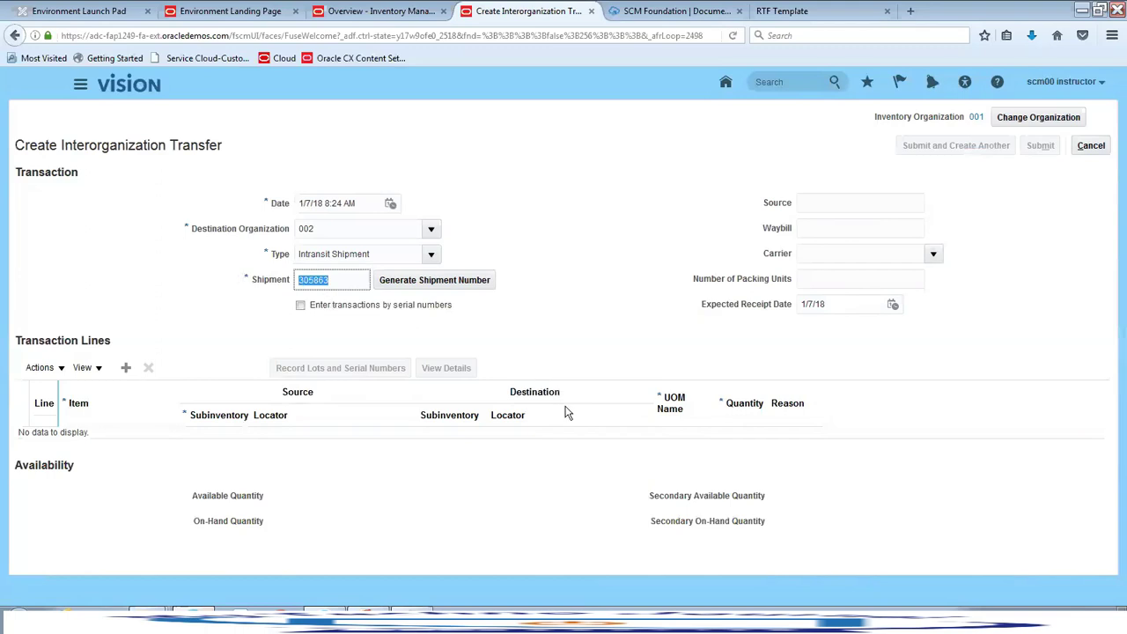
{"action": "left_click", "coordinate": [412, 620]}
{"action": "left_click_drag", "start_coordinate": [237, 187], "coordinate": [95, 172]}
{"action": "key", "text": "ctrl+v"}
{"action": "left_click", "coordinate": [1027, 223]}
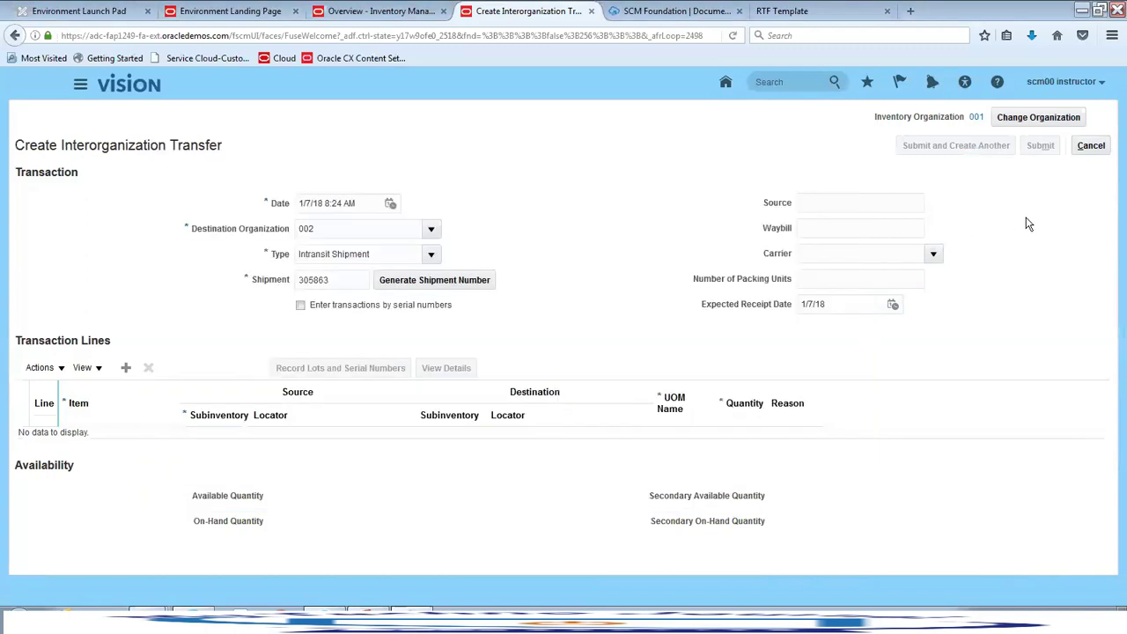
Step: Add a transaction line for item AS65001 with Stores as both the source and destination subinventory
{"action": "left_click", "coordinate": [126, 367]}
{"action": "left_click", "coordinate": [122, 444]}
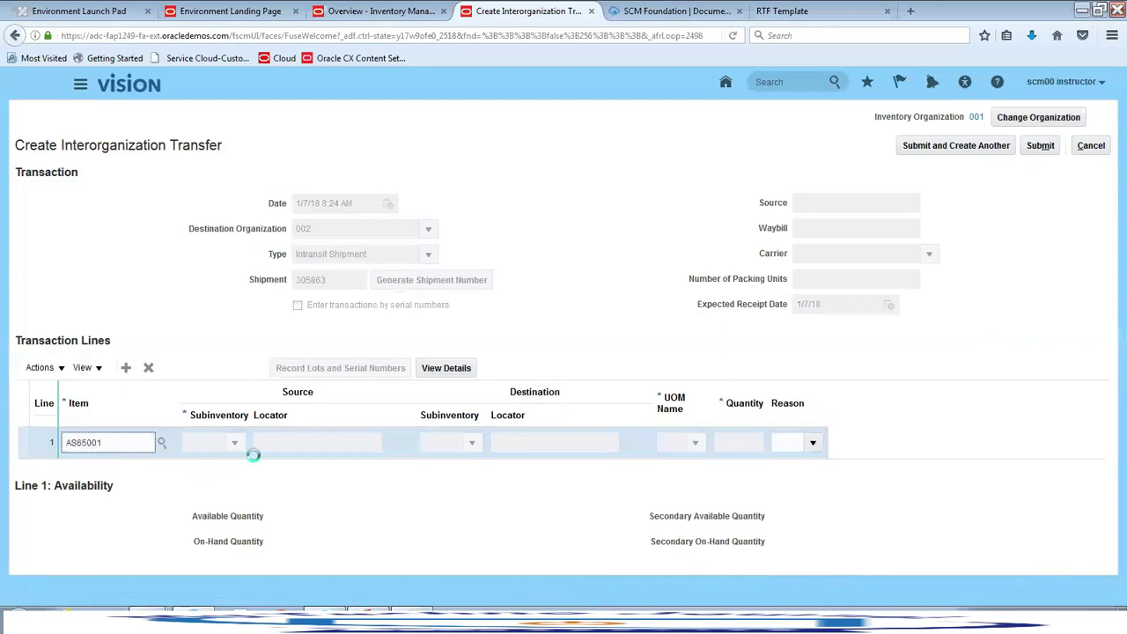
{"action": "left_click", "coordinate": [227, 443]}
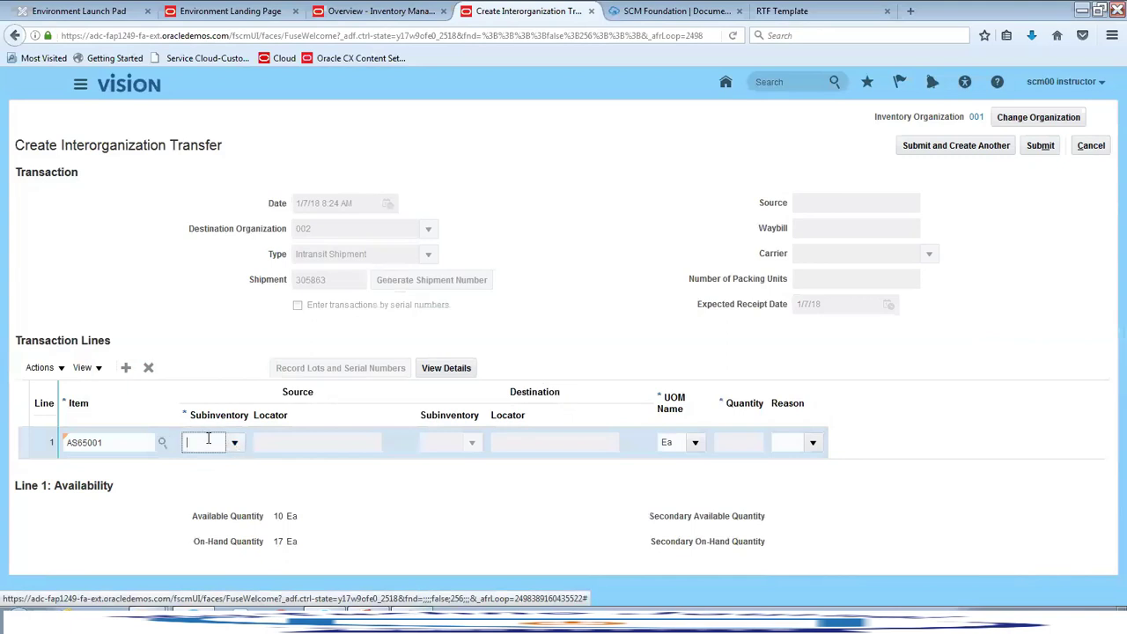
{"action": "left_click", "coordinate": [235, 442]}
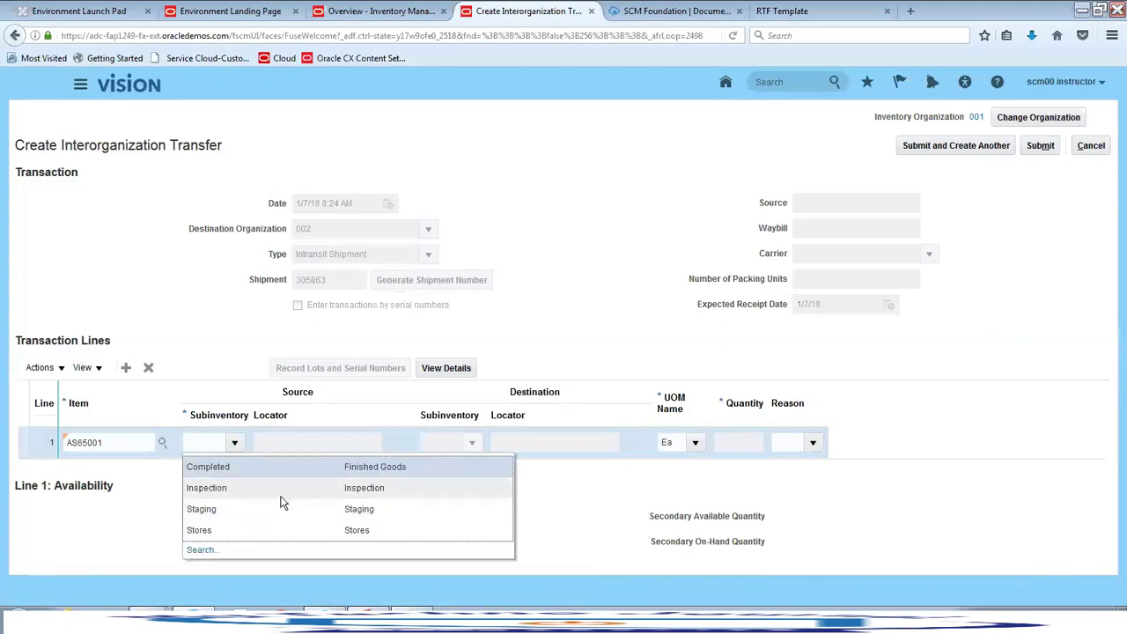
{"action": "left_click", "coordinate": [220, 529]}
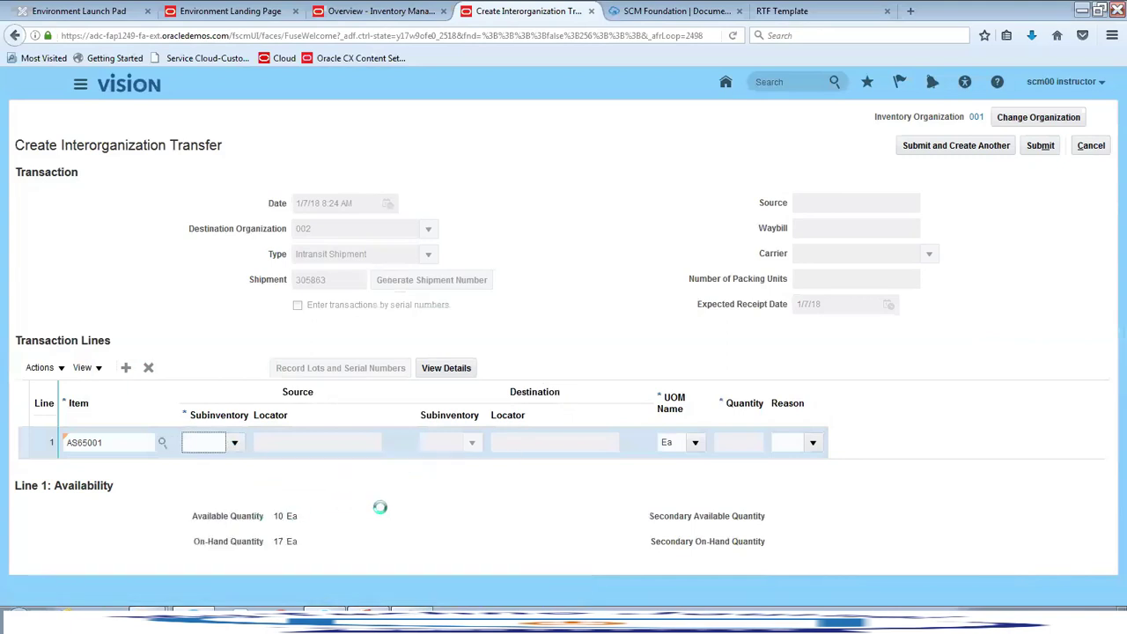
{"action": "left_click", "coordinate": [469, 445]}
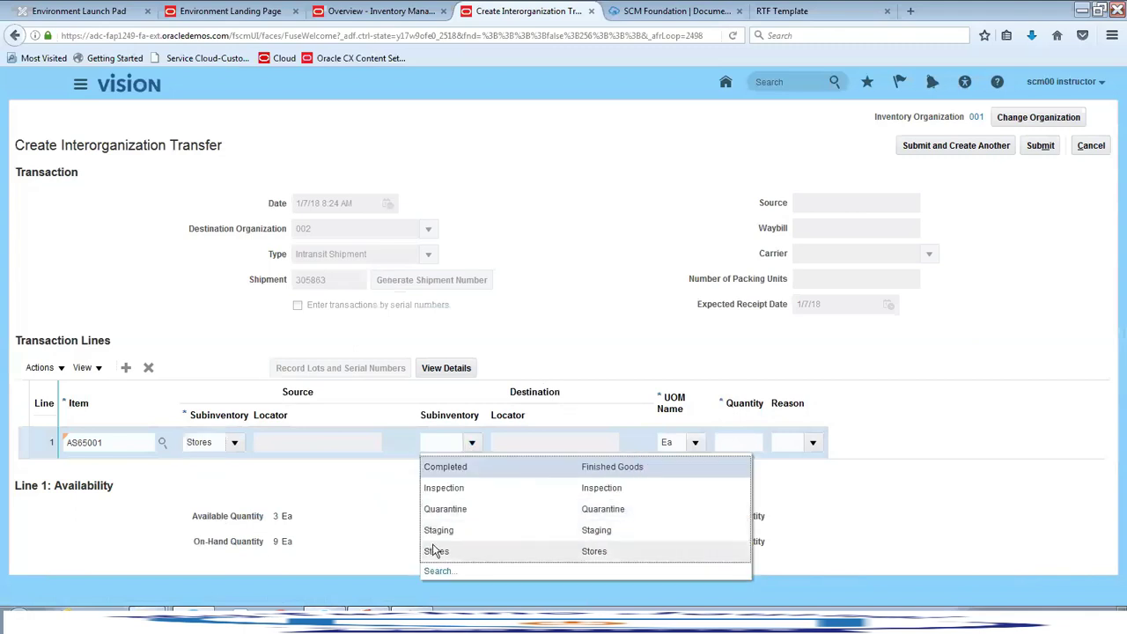
{"action": "left_click", "coordinate": [435, 551]}
Step: Set the transfer line's quantity to 2, submit the interorganization transfer, and acknowledge the confirmation
{"action": "left_click", "coordinate": [730, 443]}
{"action": "type", "text": "3"}
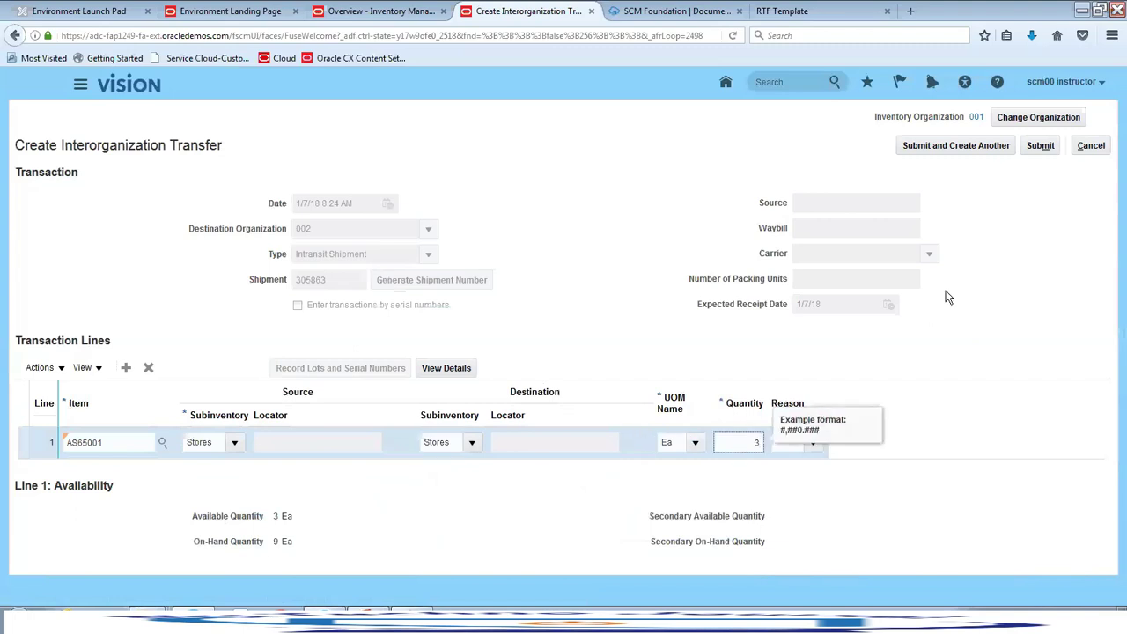
{"action": "key", "text": "Tab"}
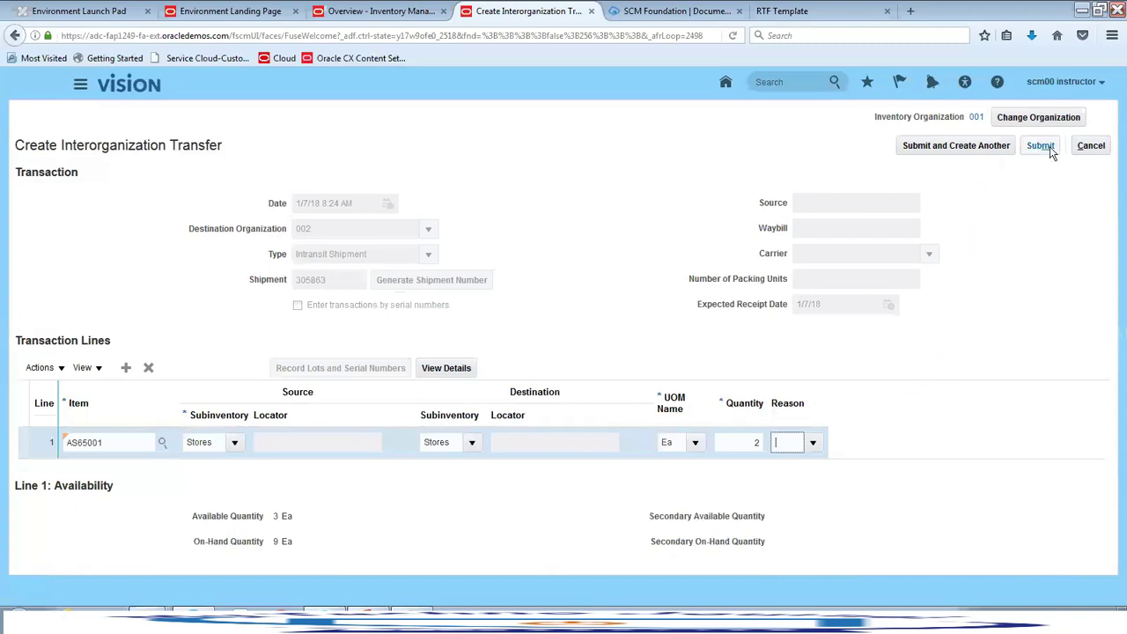
{"action": "left_click", "coordinate": [1041, 146]}
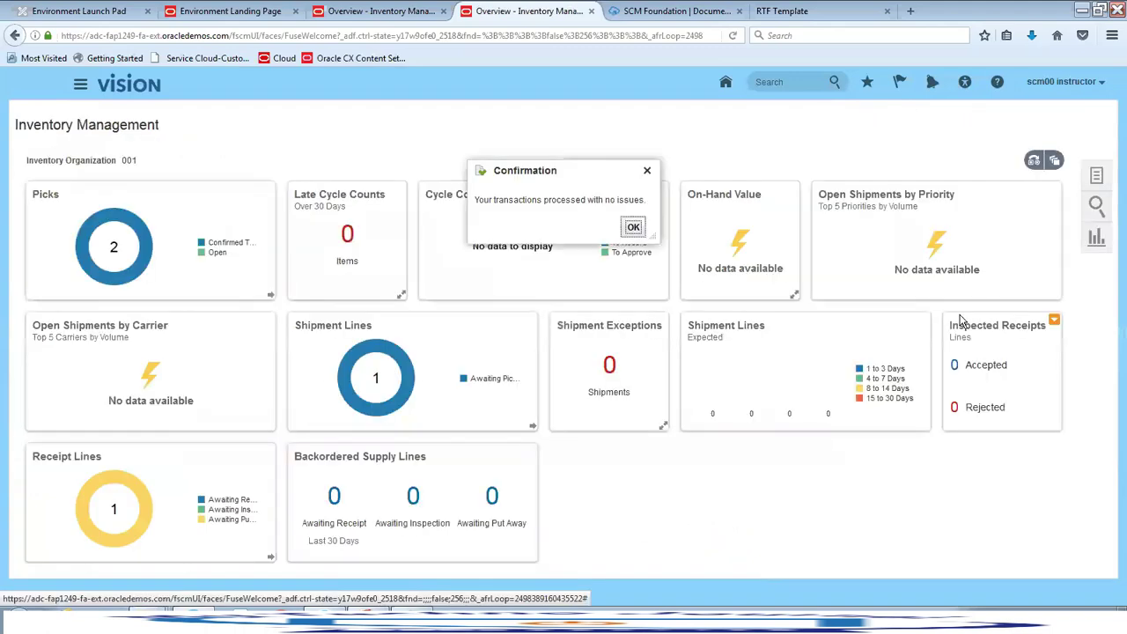
{"action": "left_click", "coordinate": [631, 227]}
Step: Open Manage Item Quantities, clear the organization filter, and search for item AS65001
{"action": "left_click", "coordinate": [1097, 176]}
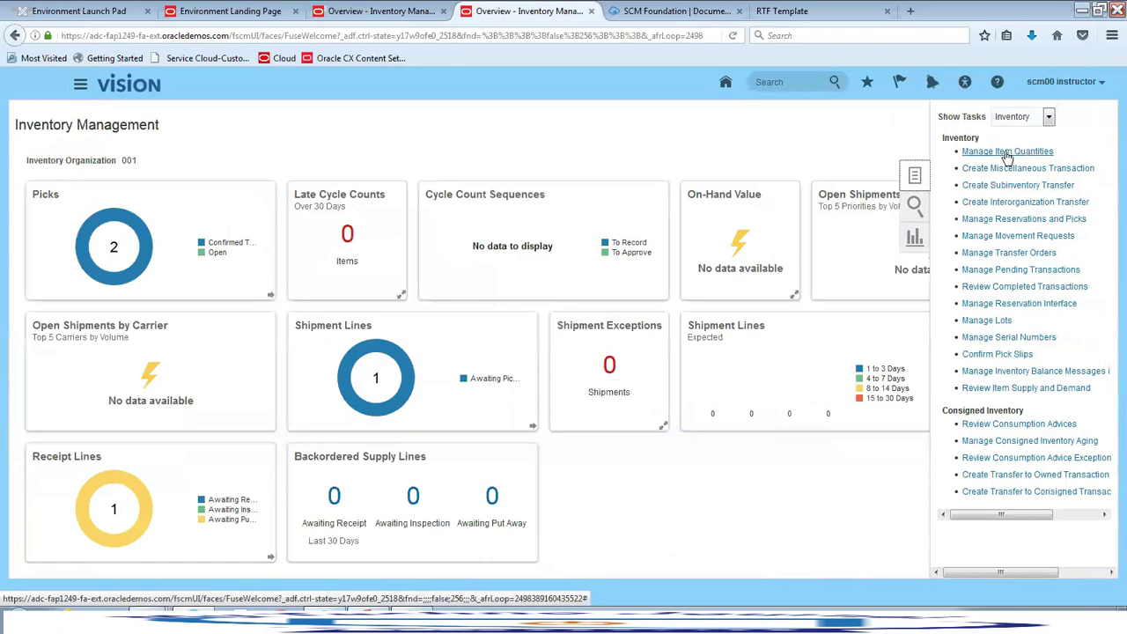
{"action": "left_click", "coordinate": [1008, 154]}
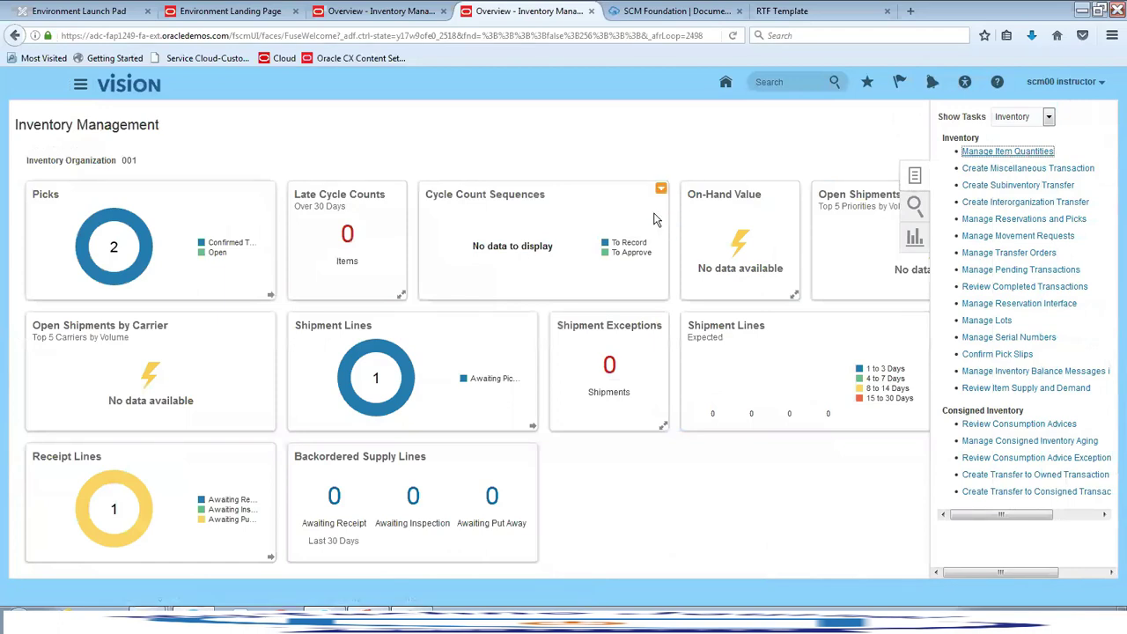
{"action": "left_click", "coordinate": [174, 217]}
{"action": "double_click", "coordinate": [157, 269]}
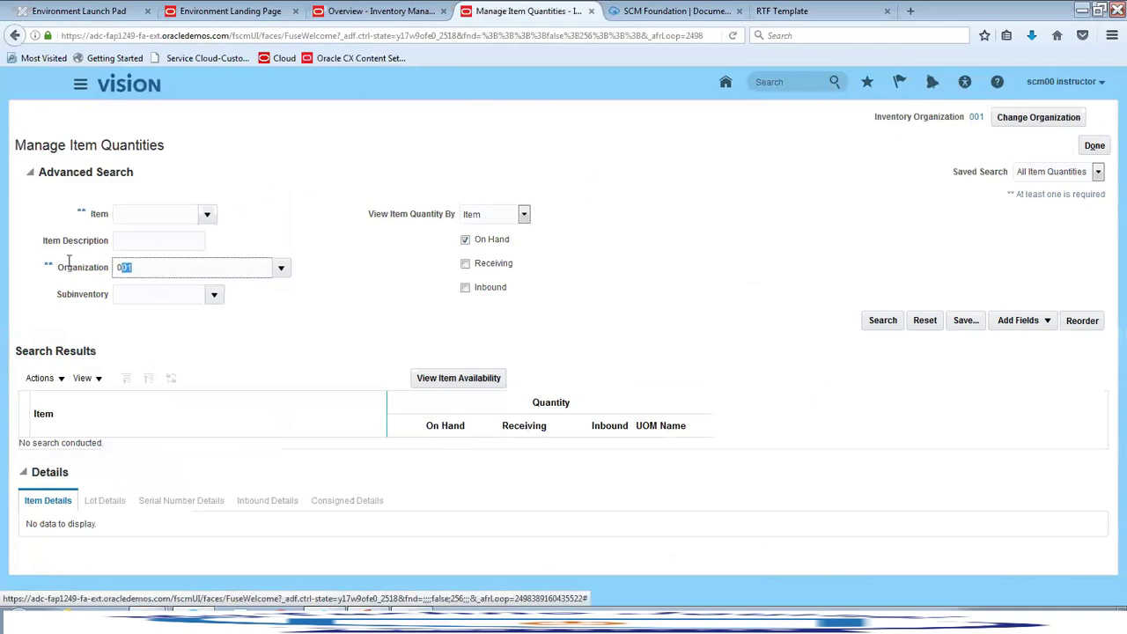
{"action": "key", "text": "BackSpace"}
{"action": "left_click", "coordinate": [146, 214]}
{"action": "type", "text": "AS"}
{"action": "left_click", "coordinate": [155, 208]}
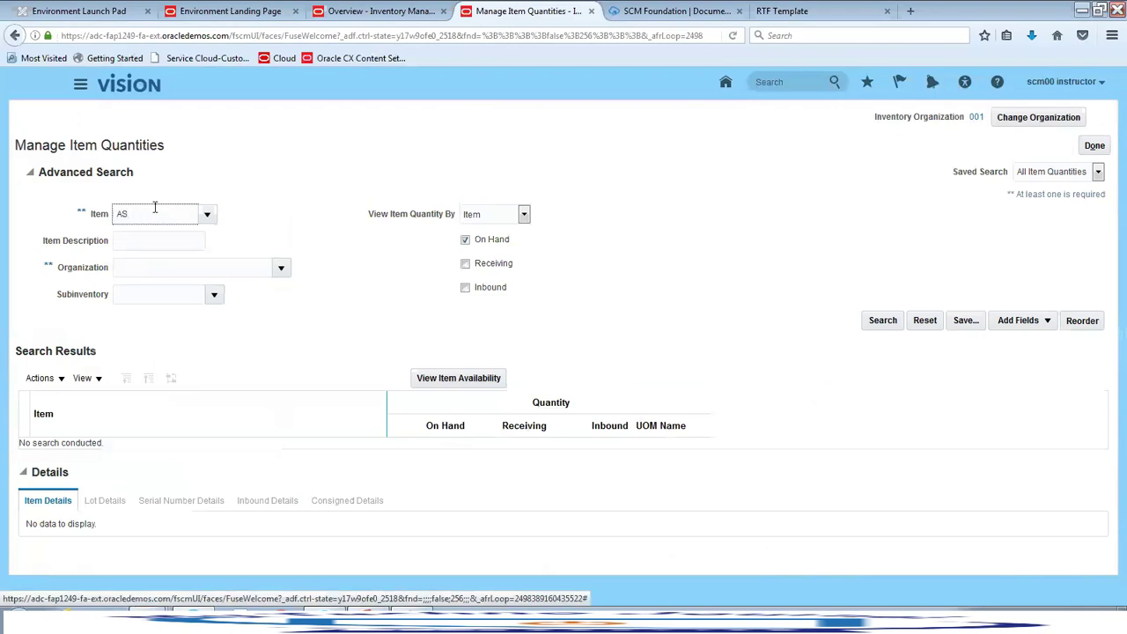
{"action": "left_click", "coordinate": [155, 233]}
{"action": "left_click", "coordinate": [882, 321]}
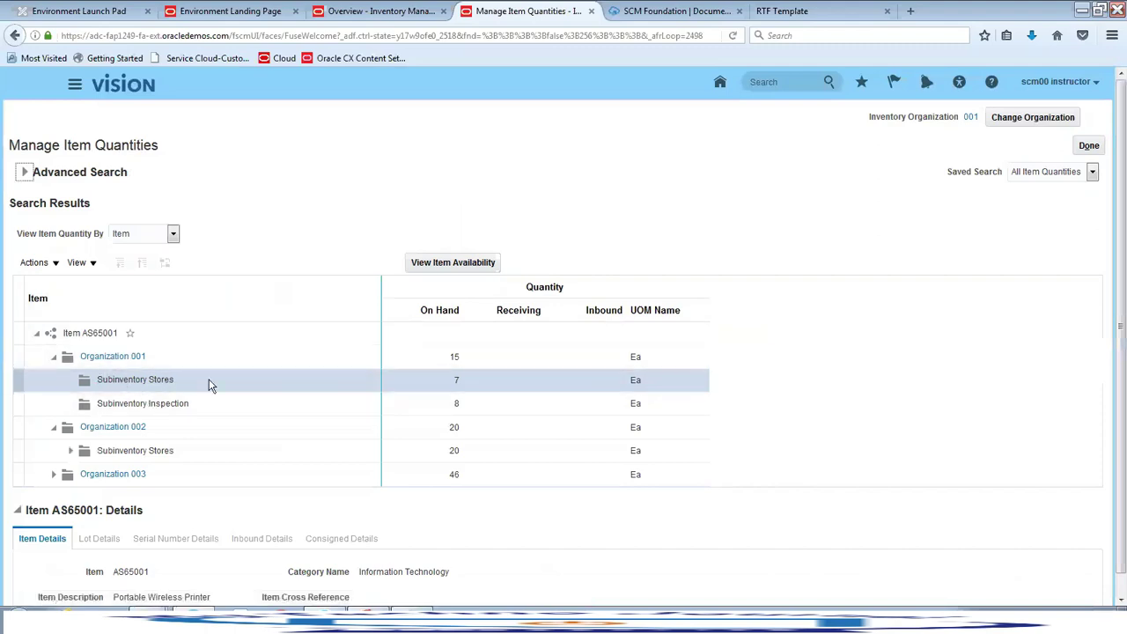
Step: Check the item availability of organization 001's Stores subinventory and close Manage Item Quantities
{"action": "left_click", "coordinate": [466, 264]}
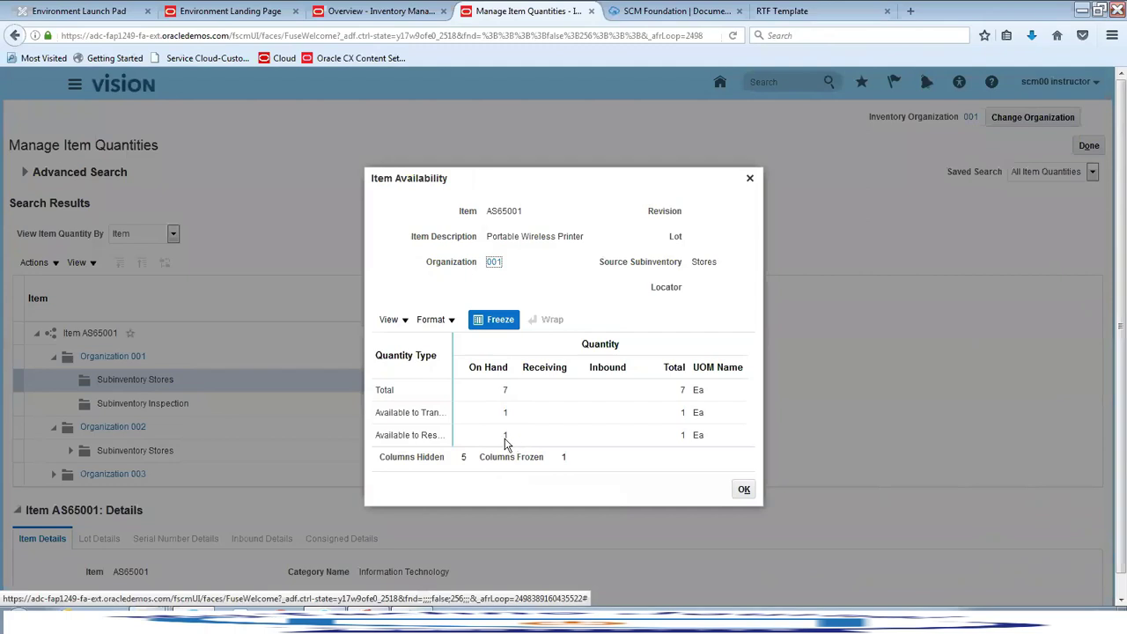
{"action": "left_click", "coordinate": [745, 490]}
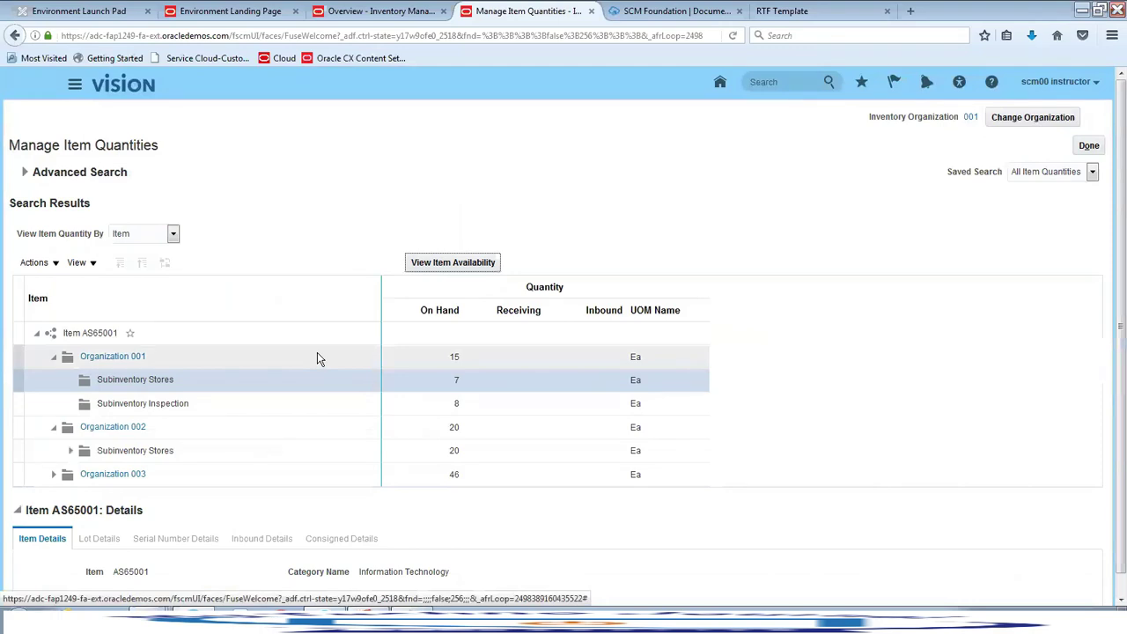
{"action": "left_click", "coordinate": [1086, 140]}
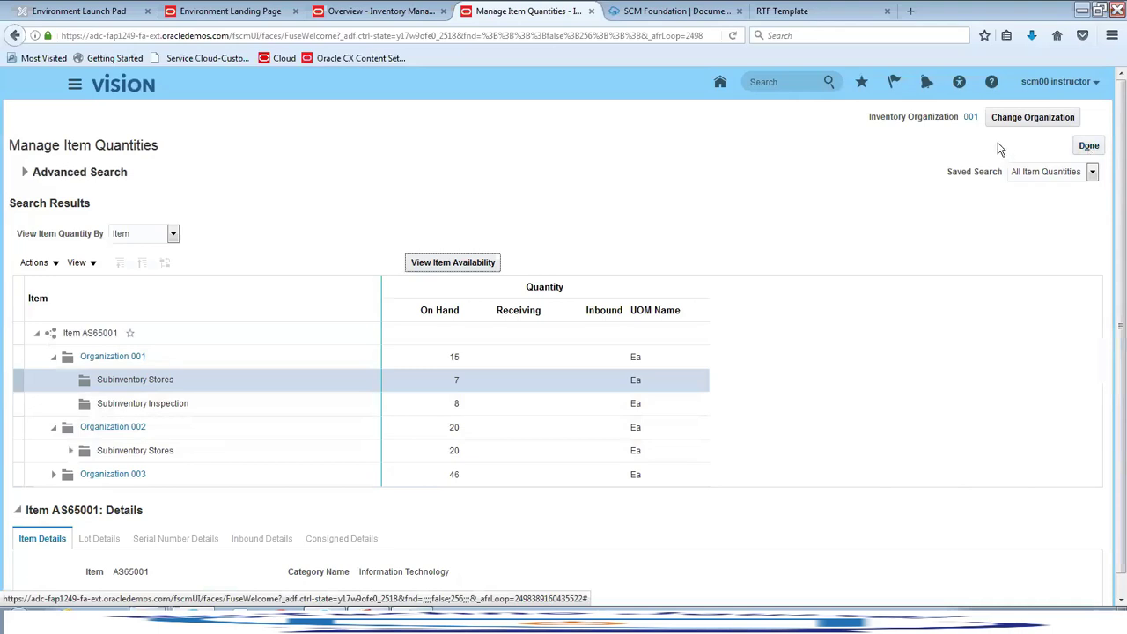
Step: Change the inventory organization to 002
{"action": "left_click", "coordinate": [1011, 120]}
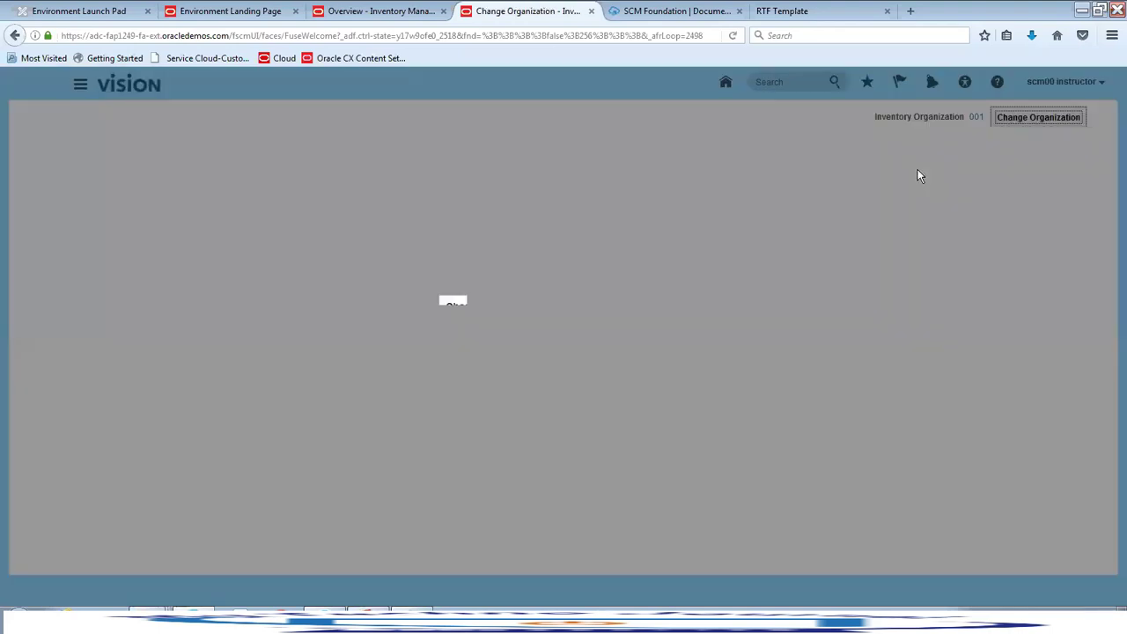
{"action": "left_click", "coordinate": [670, 334]}
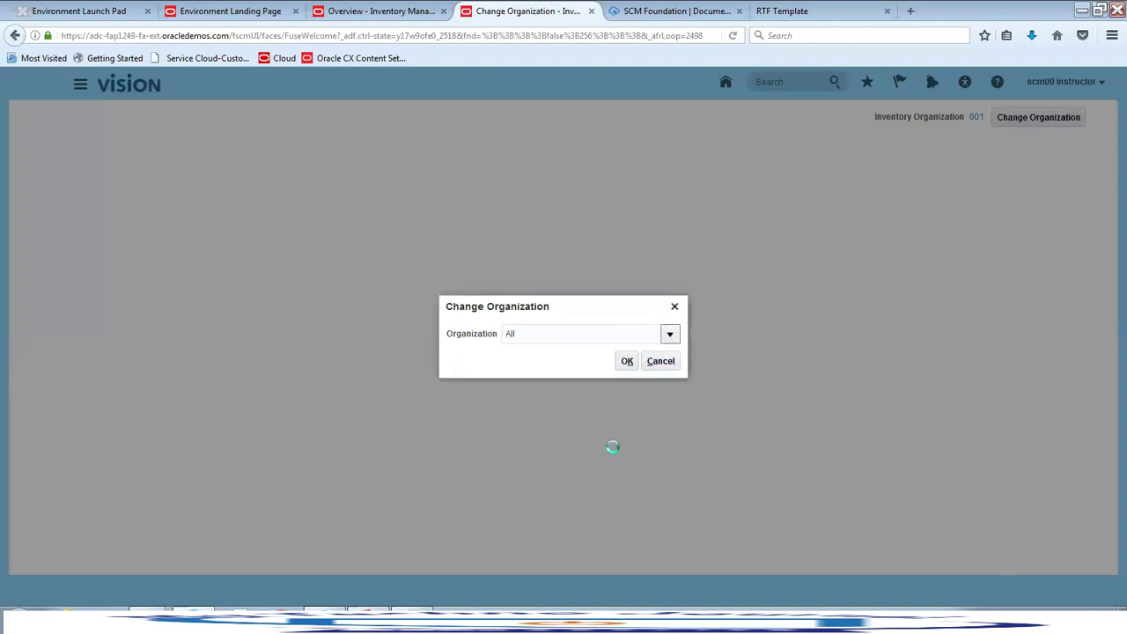
{"action": "left_click", "coordinate": [527, 404]}
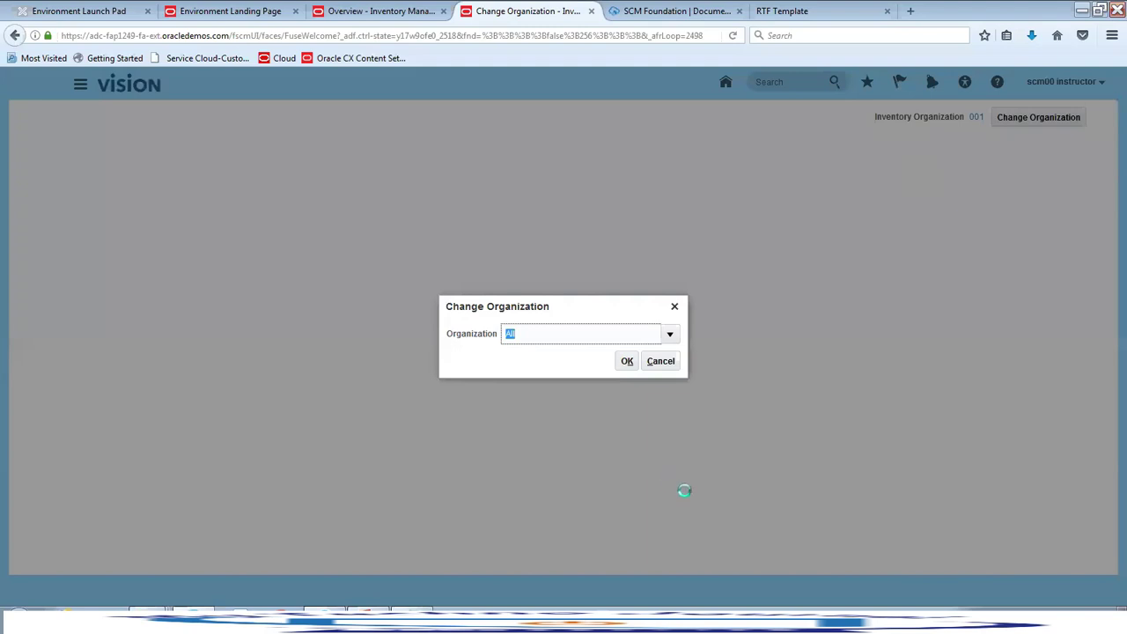
{"action": "left_click", "coordinate": [626, 361]}
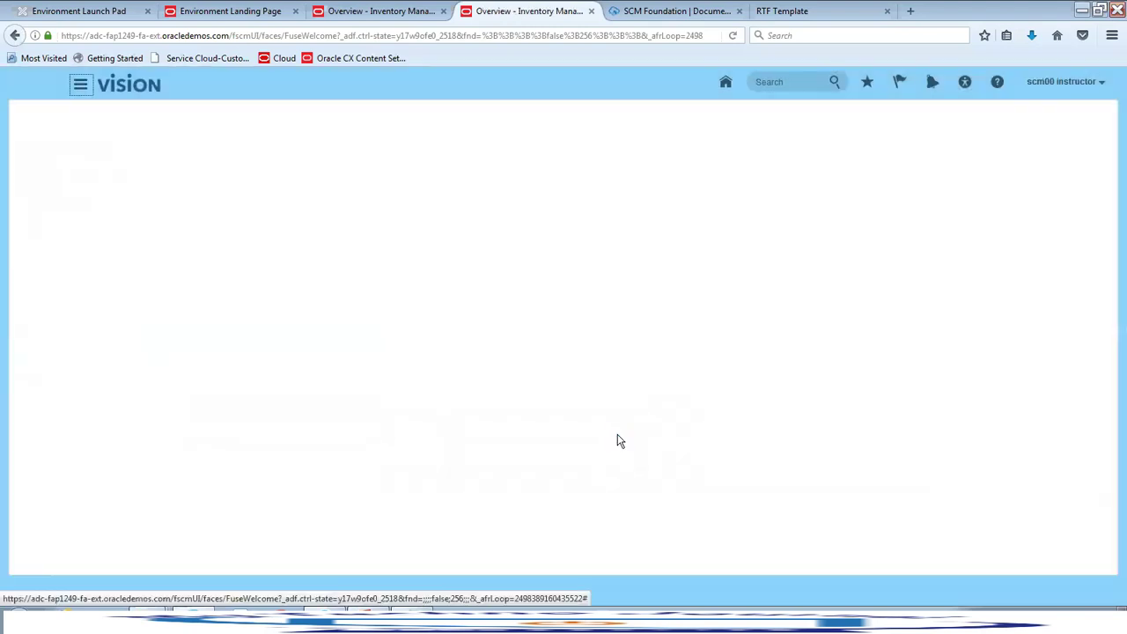
Step: Close the extra Inventory Management browser tab, reload the blank page, and confirm organization 002
{"action": "left_click", "coordinate": [443, 11]}
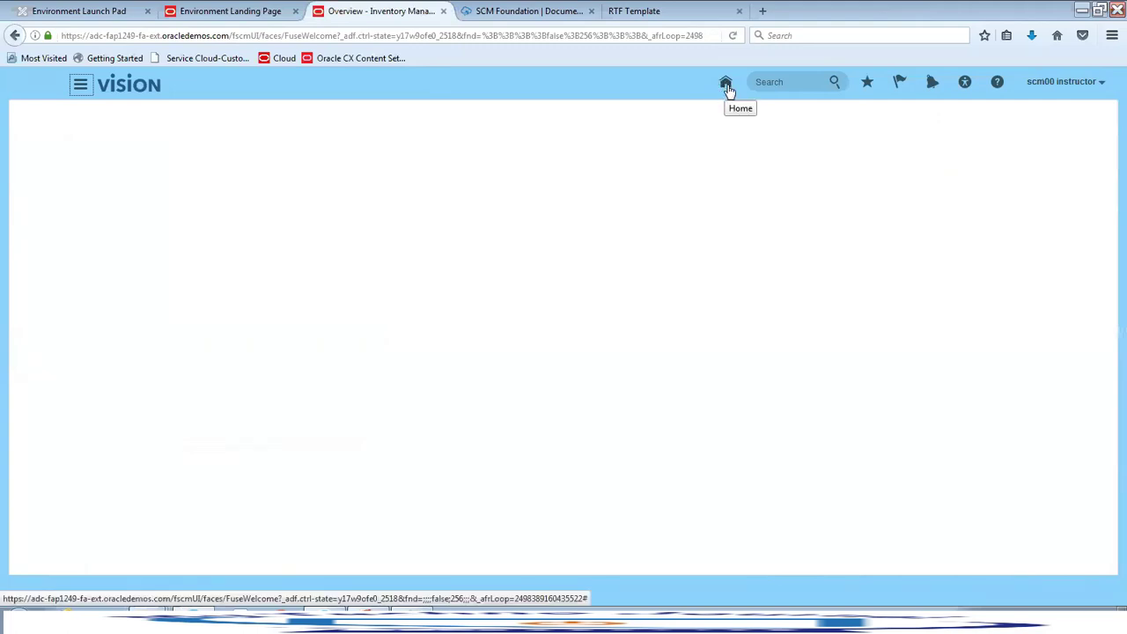
{"action": "left_click", "coordinate": [732, 36]}
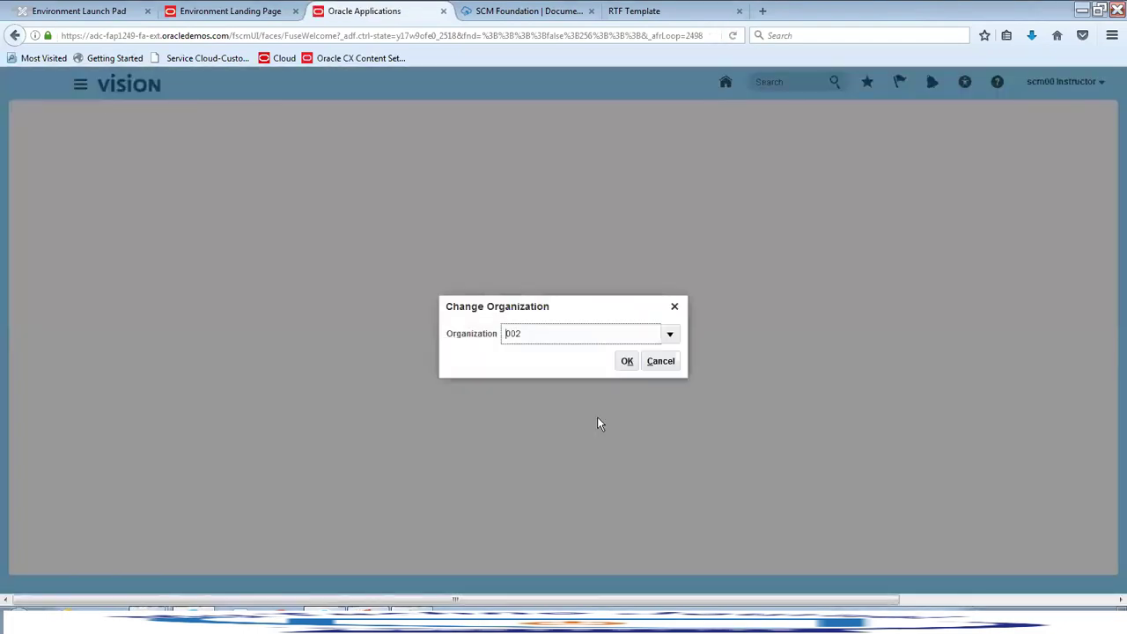
{"action": "left_click", "coordinate": [627, 363]}
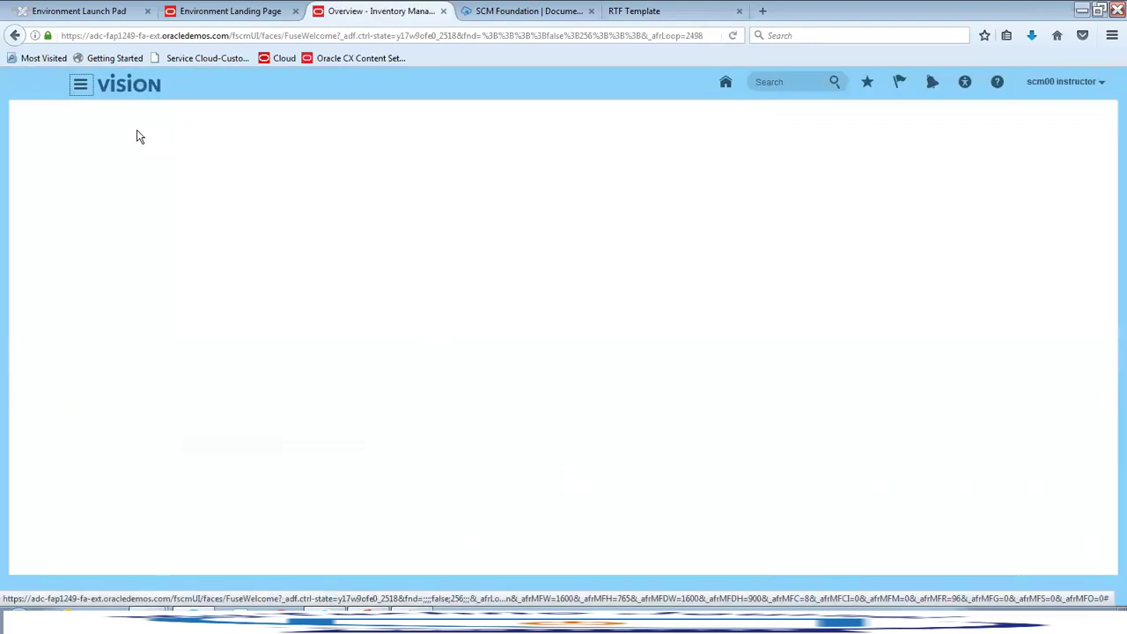
Step: Close the blank page, reopen the ERP and SCM Cloud application from the landing page, and go to Inventory Management
{"action": "left_click", "coordinate": [443, 11]}
{"action": "left_click", "coordinate": [264, 11]}
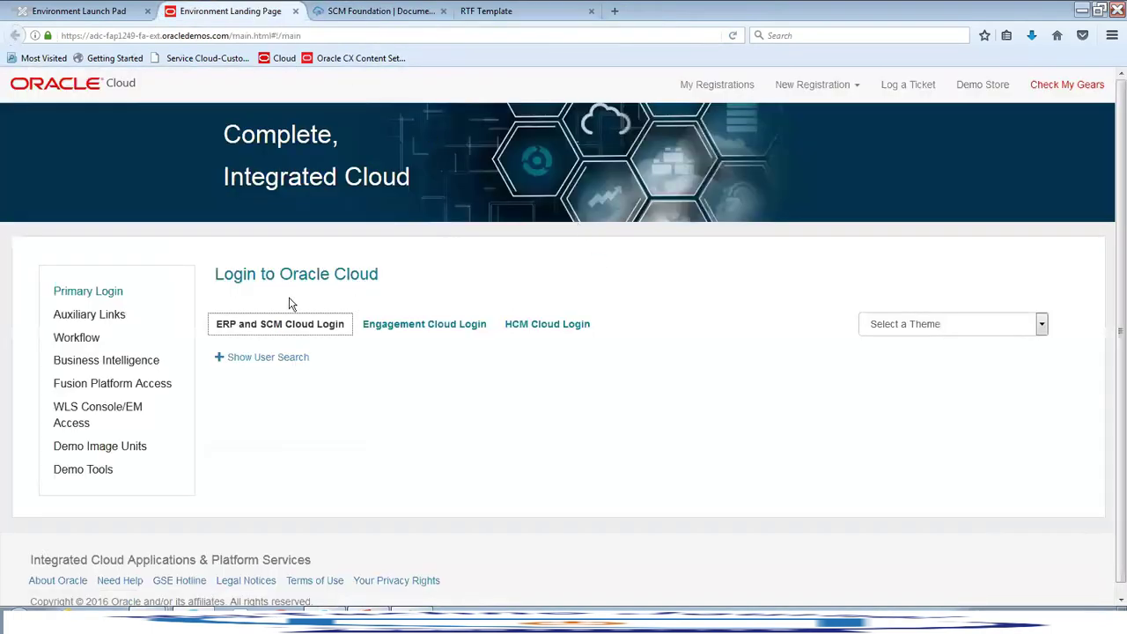
{"action": "left_click", "coordinate": [281, 327]}
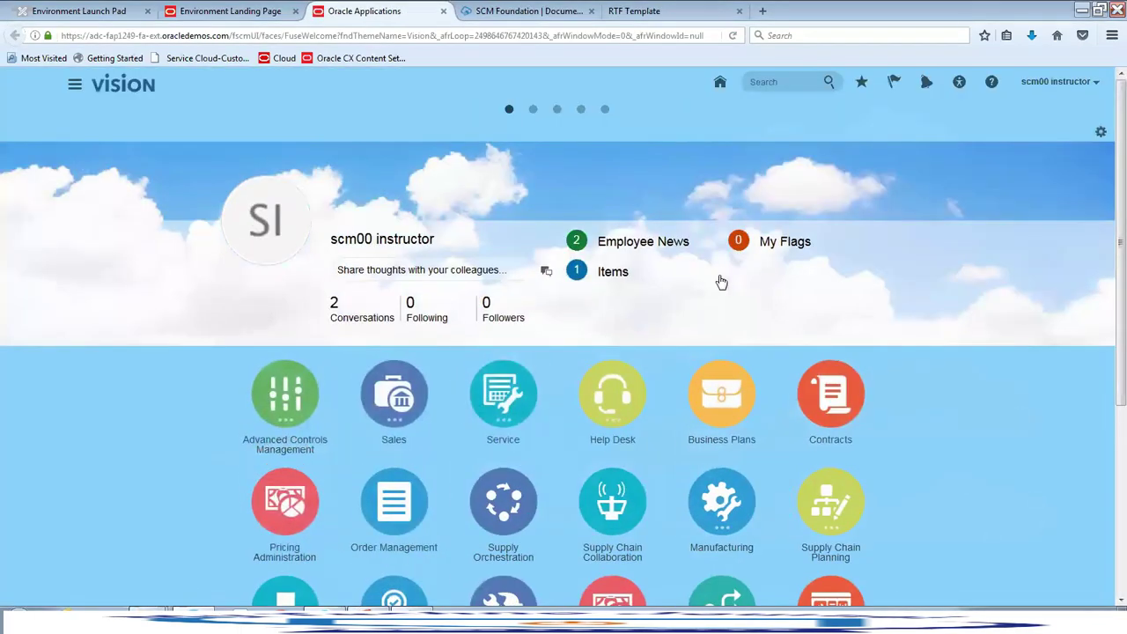
{"action": "scroll", "coordinate": [256, 454], "scroll_direction": "down", "scroll_amount": 5}
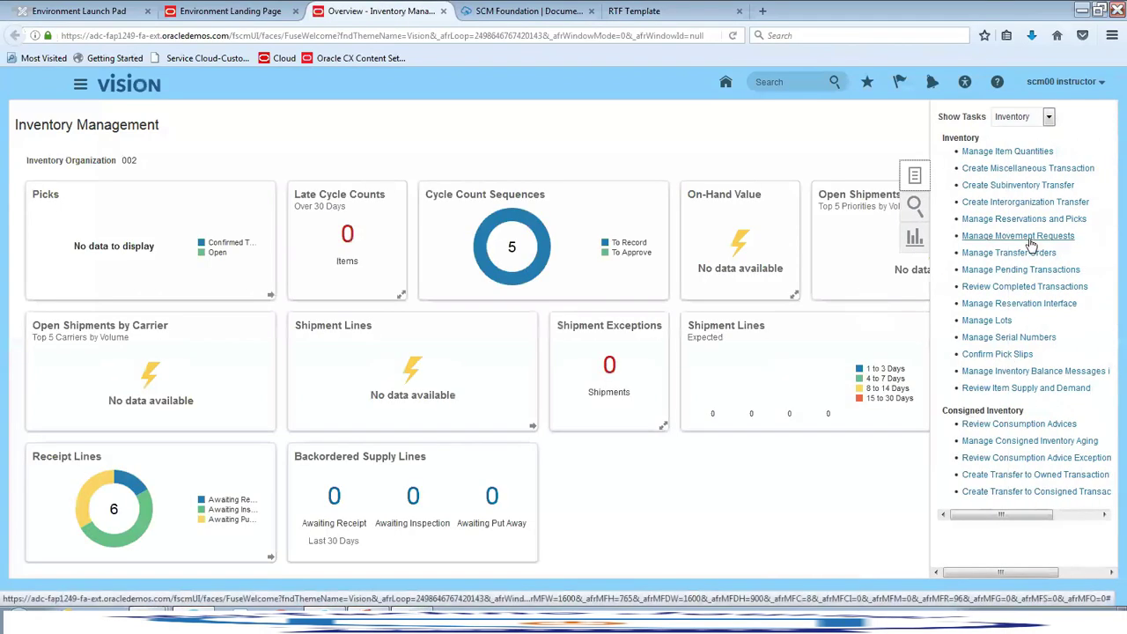
Step: Show the Receipts tasks for organization 002 and open Receive Expected Shipments
{"action": "left_click", "coordinate": [1031, 117]}
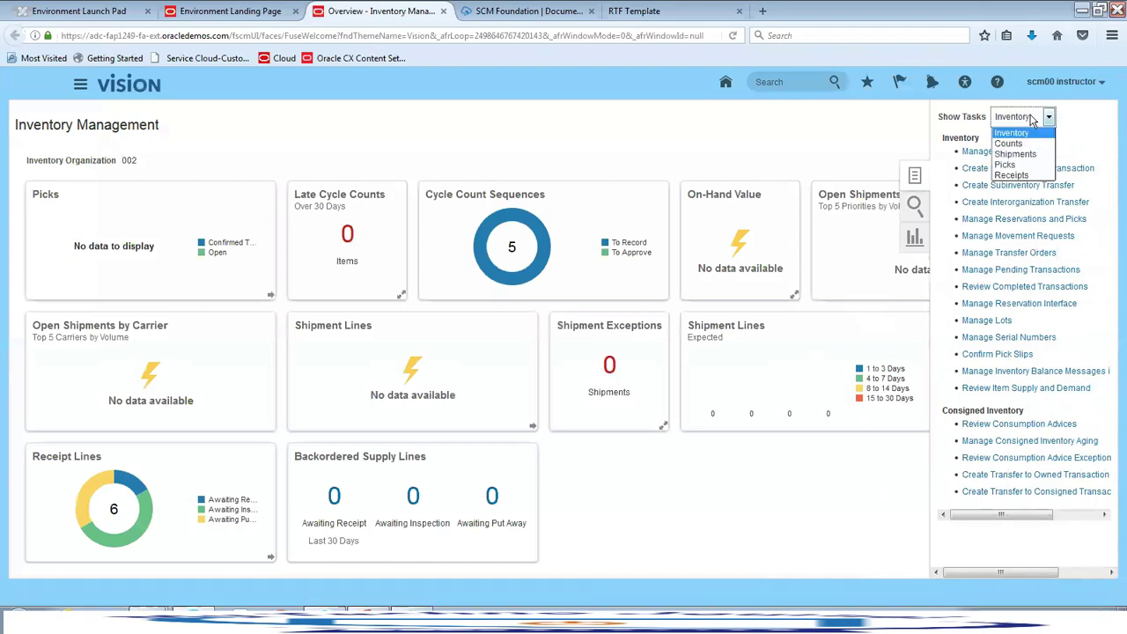
{"action": "left_click", "coordinate": [1031, 176]}
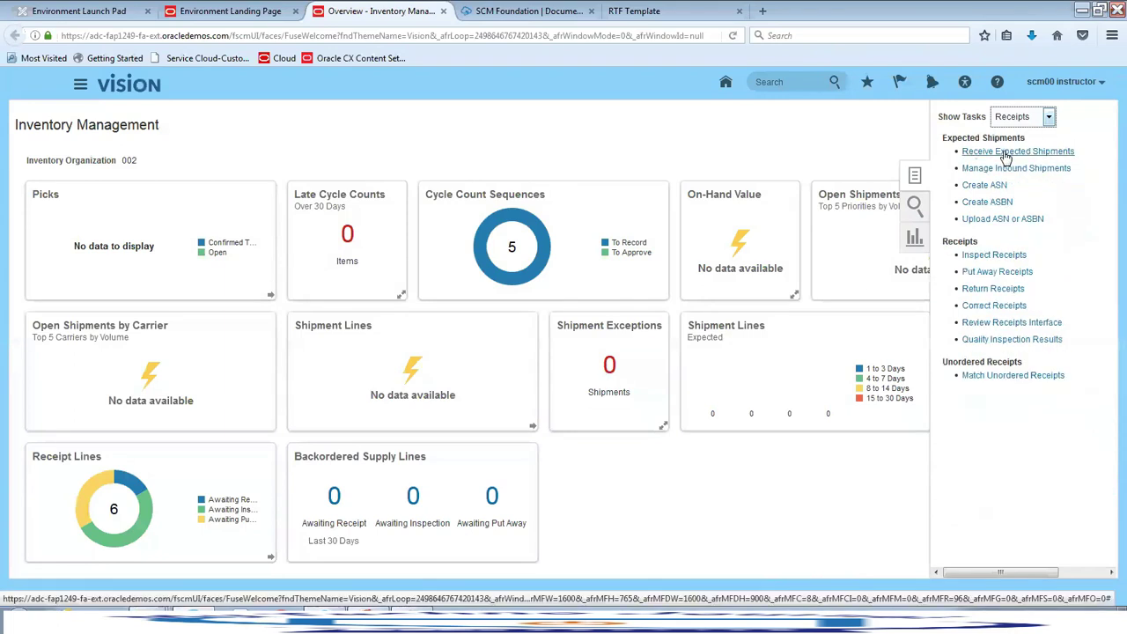
{"action": "left_click", "coordinate": [1006, 153]}
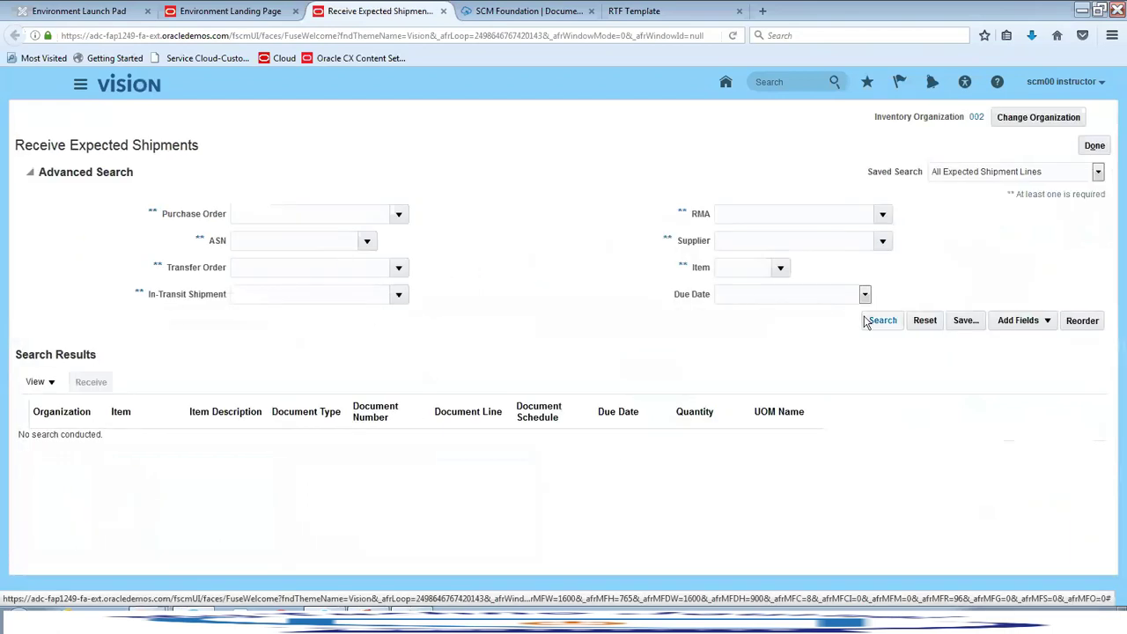
Step: Search the expected shipments for item AS65001 and the generated in-transit shipment number
{"action": "type", "text": "AS65001"}
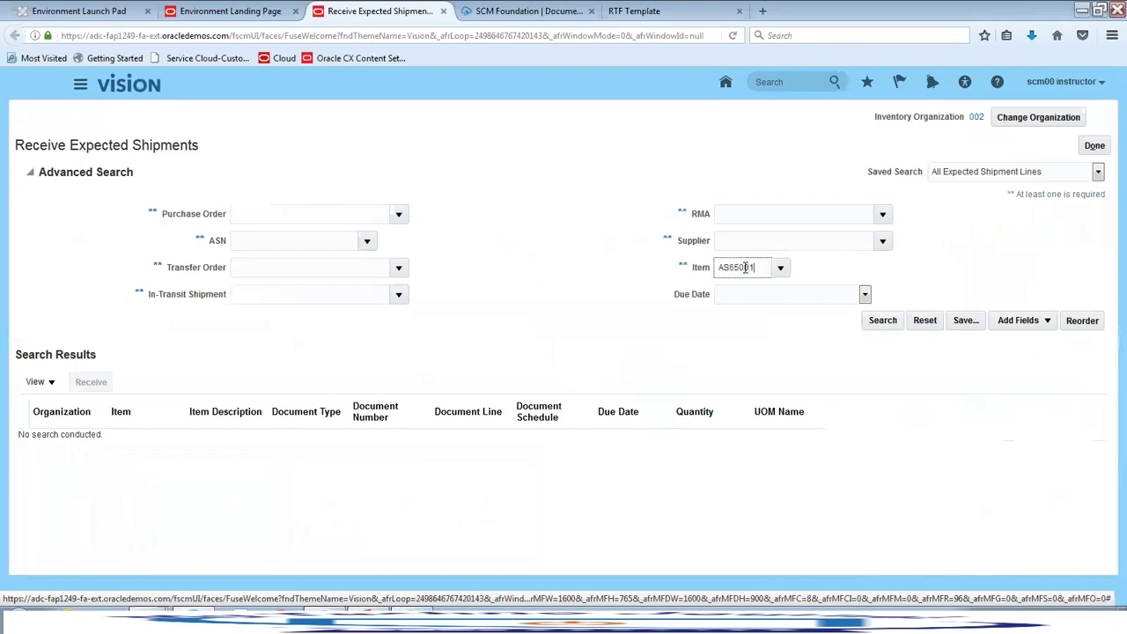
{"action": "left_click", "coordinate": [314, 293]}
{"action": "type", "text": "305863"}
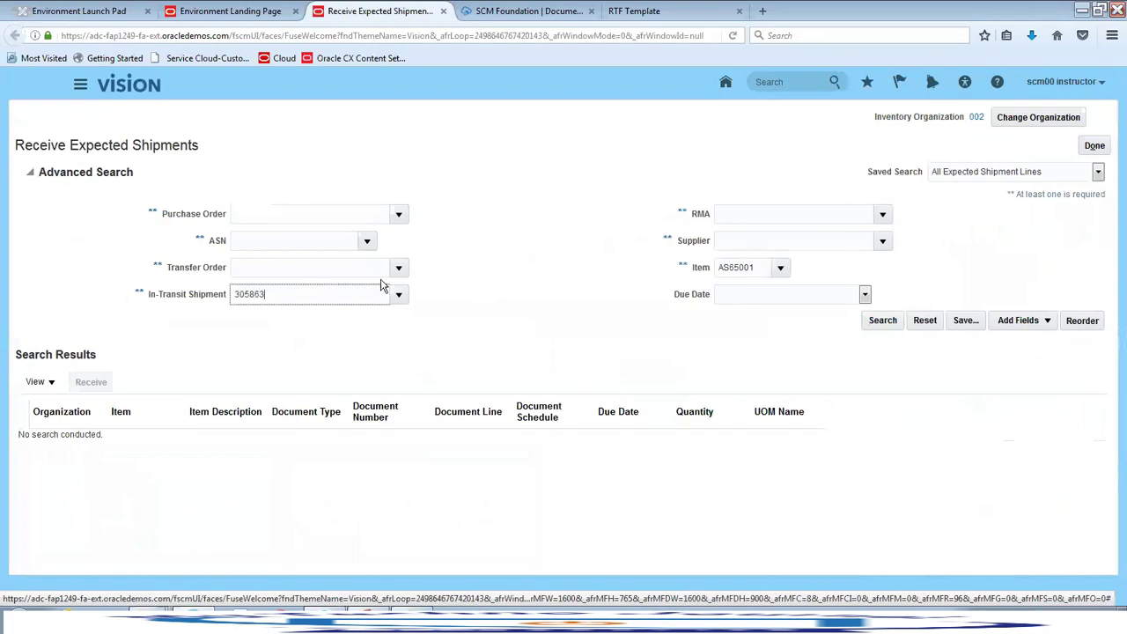
{"action": "left_click", "coordinate": [888, 321]}
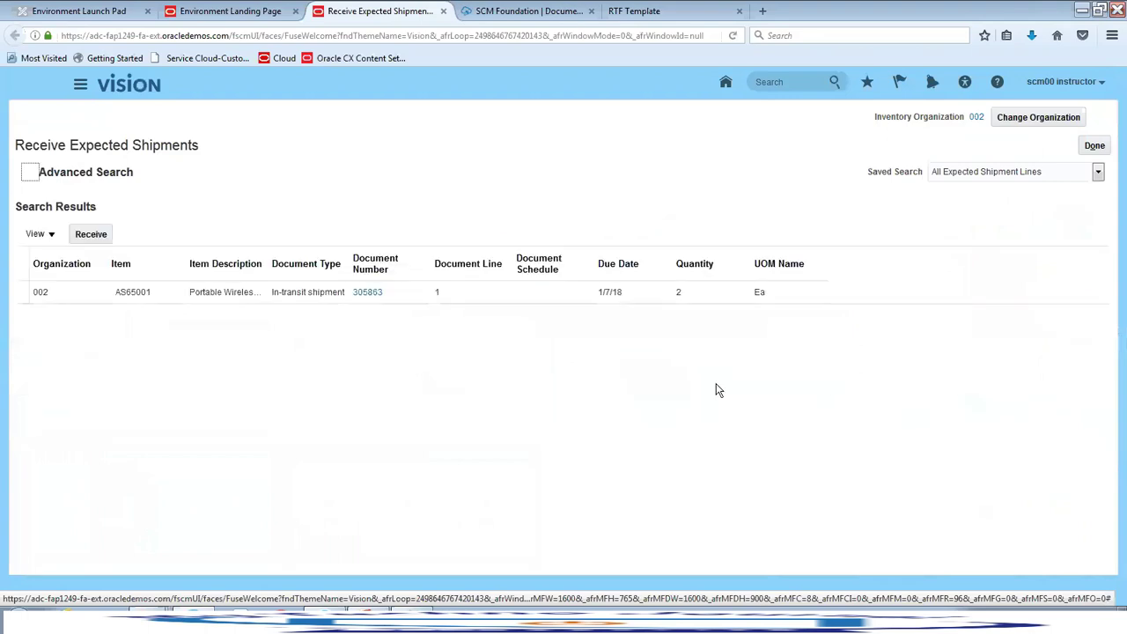
Step: Select the AS65001 in-transit shipment line and compare its document number with the one noted in Notepad
{"action": "left_click", "coordinate": [674, 299]}
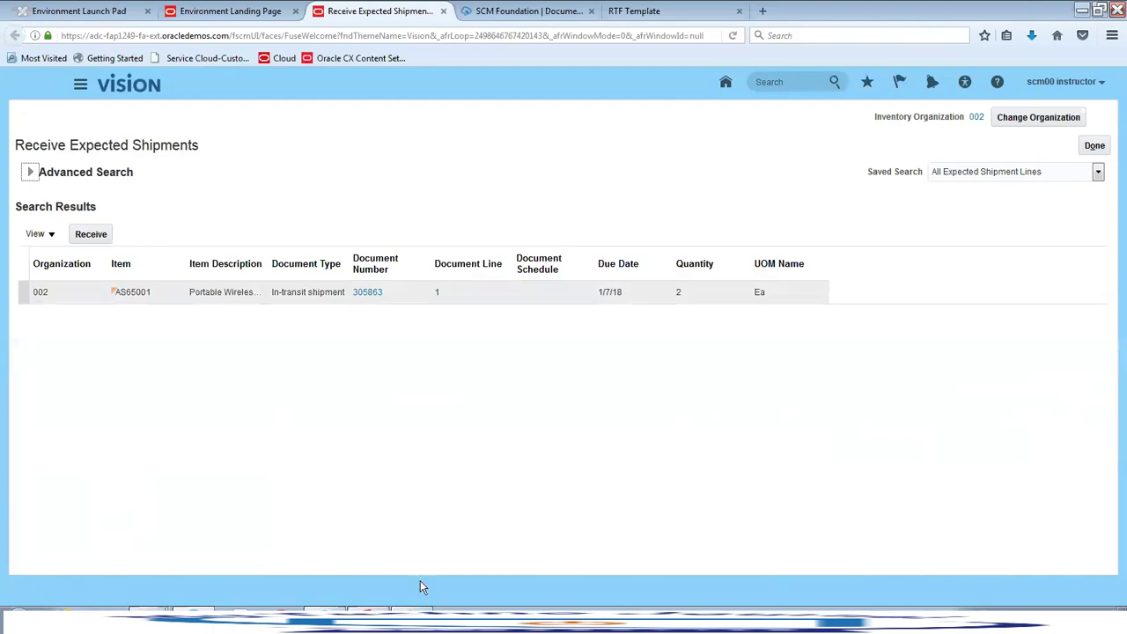
{"action": "left_click", "coordinate": [416, 619]}
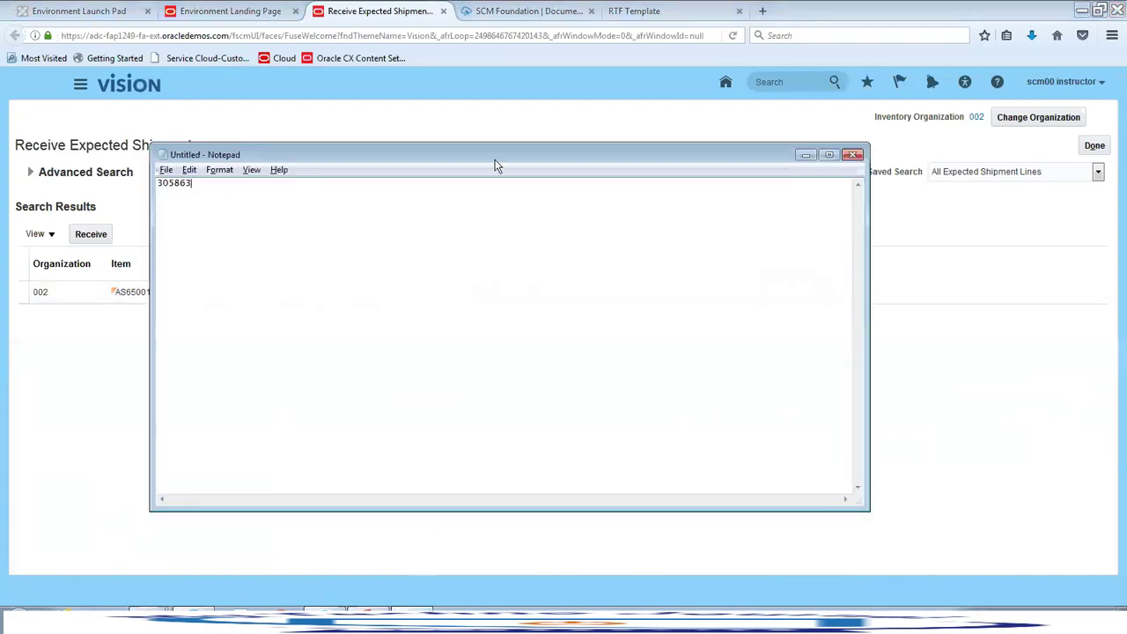
{"action": "left_click", "coordinate": [806, 156]}
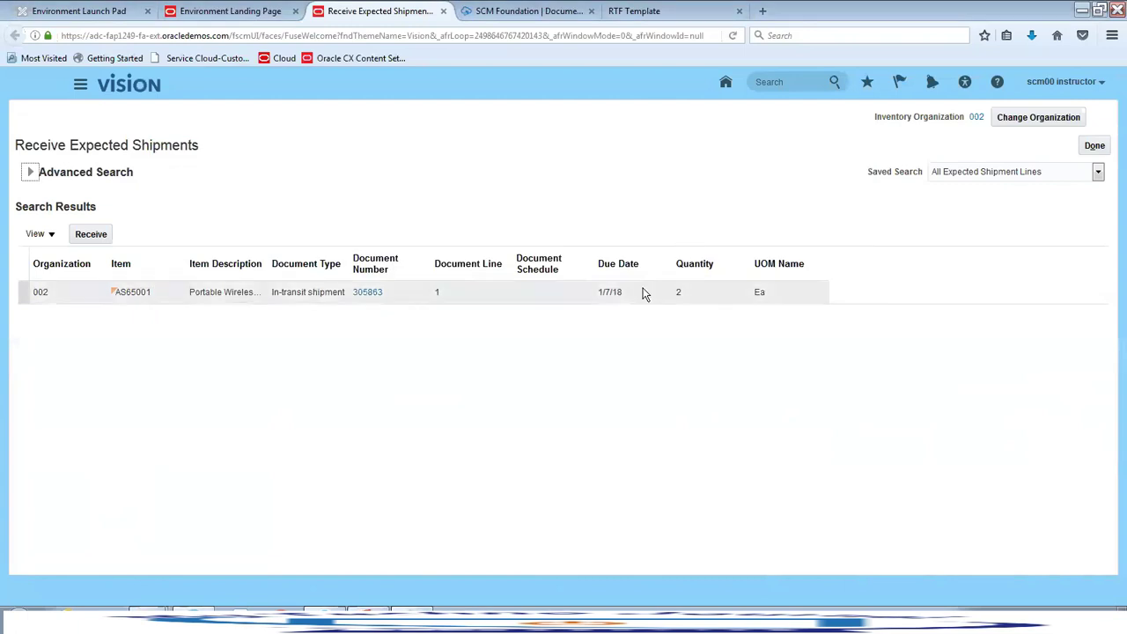
Step: Select the AS65001 in-transit shipment line for receiving and enter a receipt quantity of 2 Ea
{"action": "left_click", "coordinate": [70, 287]}
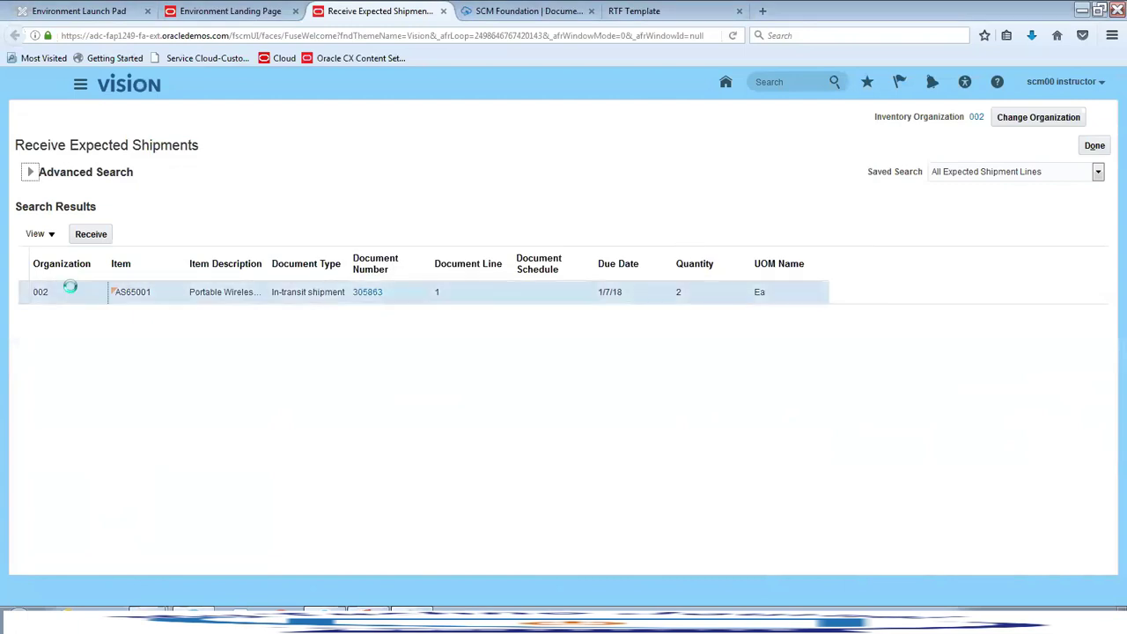
{"action": "left_click", "coordinate": [96, 236]}
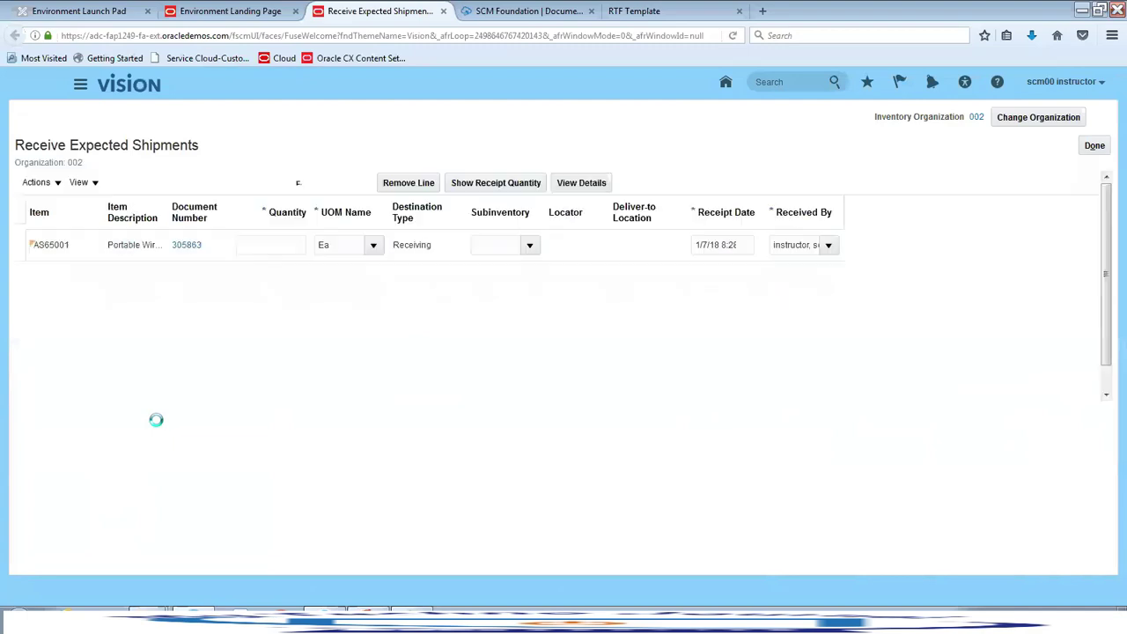
{"action": "left_click", "coordinate": [289, 244]}
{"action": "type", "text": "2"}
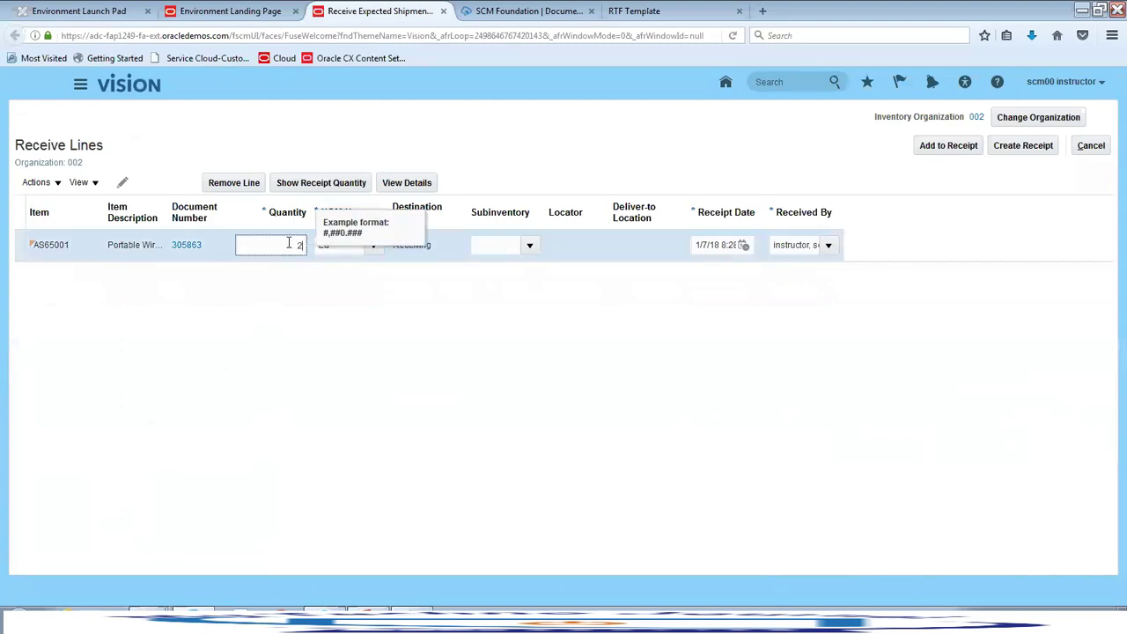
{"action": "key", "text": "Tab"}
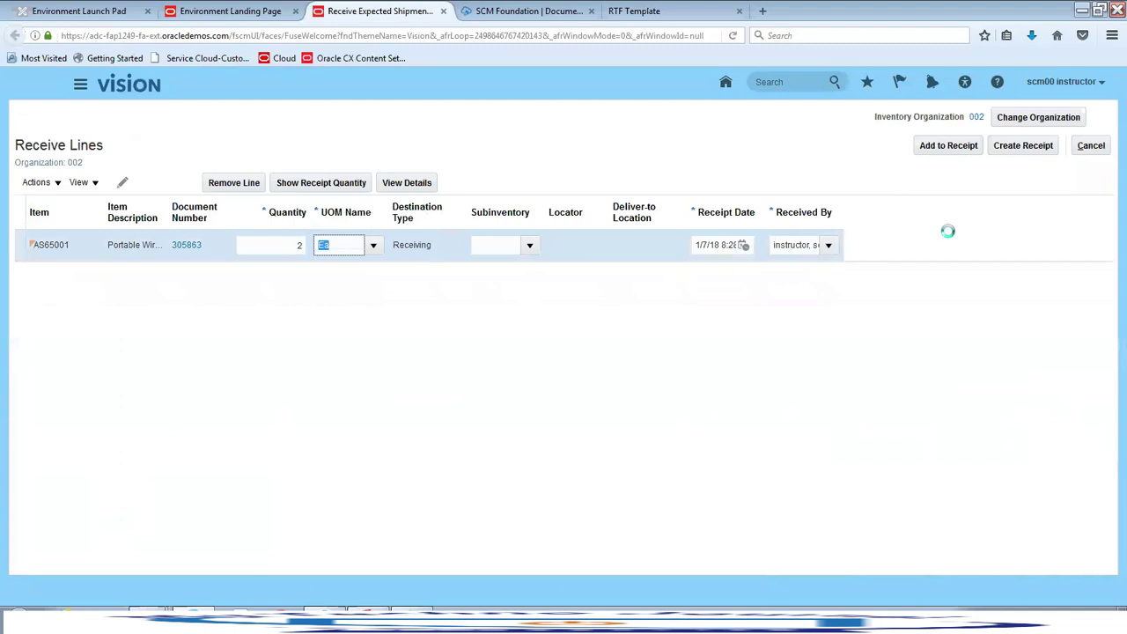
Step: Create and submit the receipt for the AS65001 shipment, acknowledge the confirmation, and leave Receive Expected Shipments
{"action": "left_click", "coordinate": [1040, 150]}
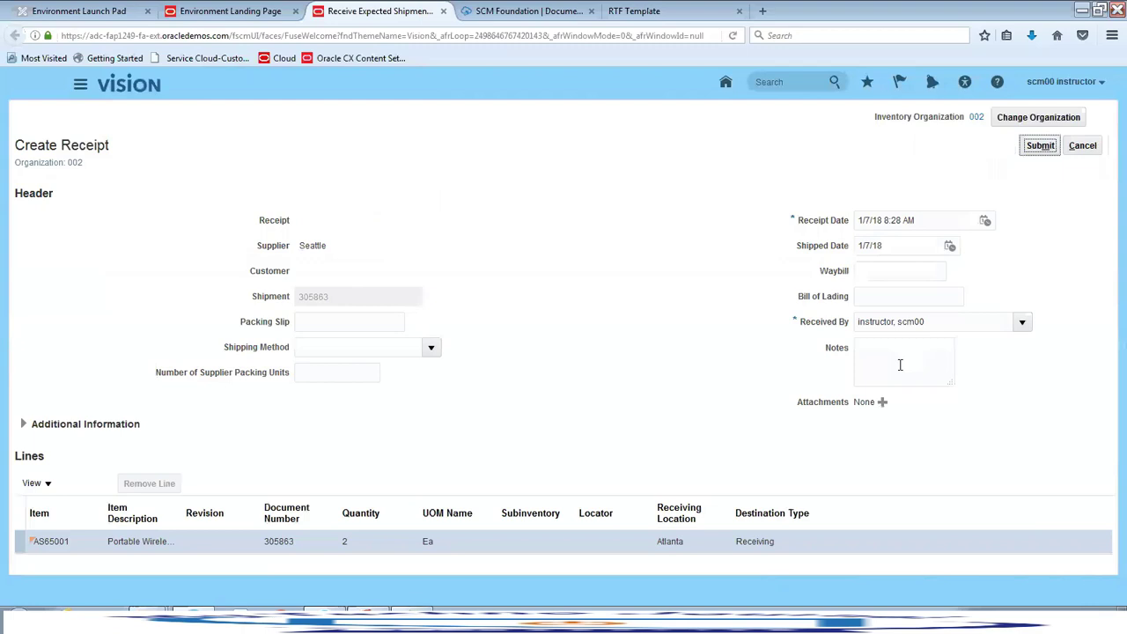
{"action": "left_click", "coordinate": [1038, 146]}
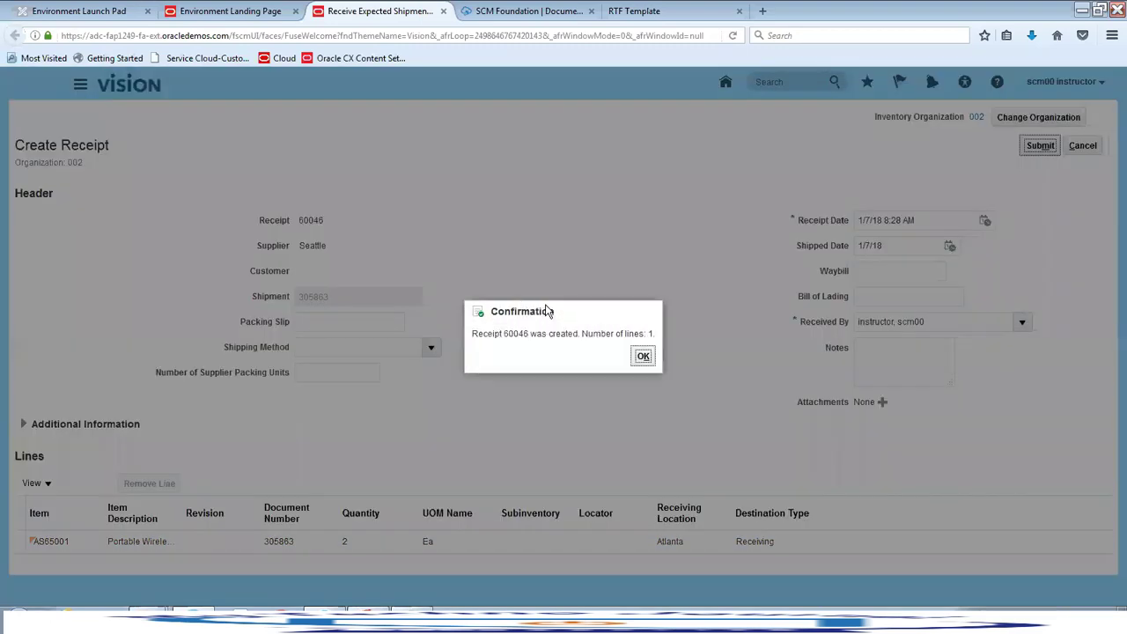
{"action": "left_click", "coordinate": [642, 360]}
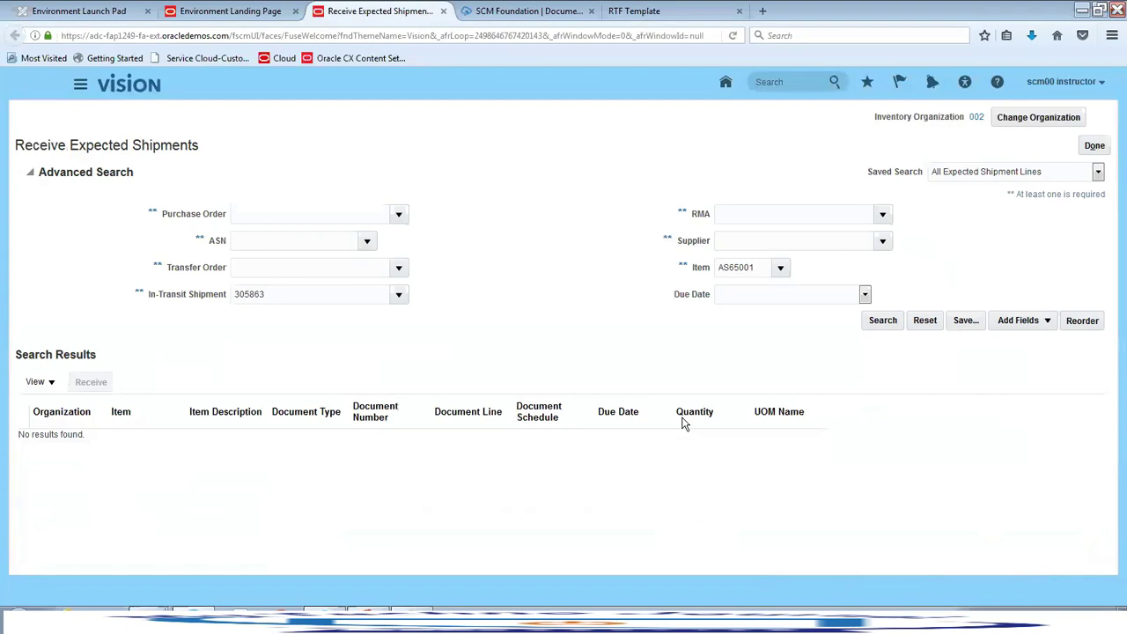
{"action": "left_click", "coordinate": [1095, 146]}
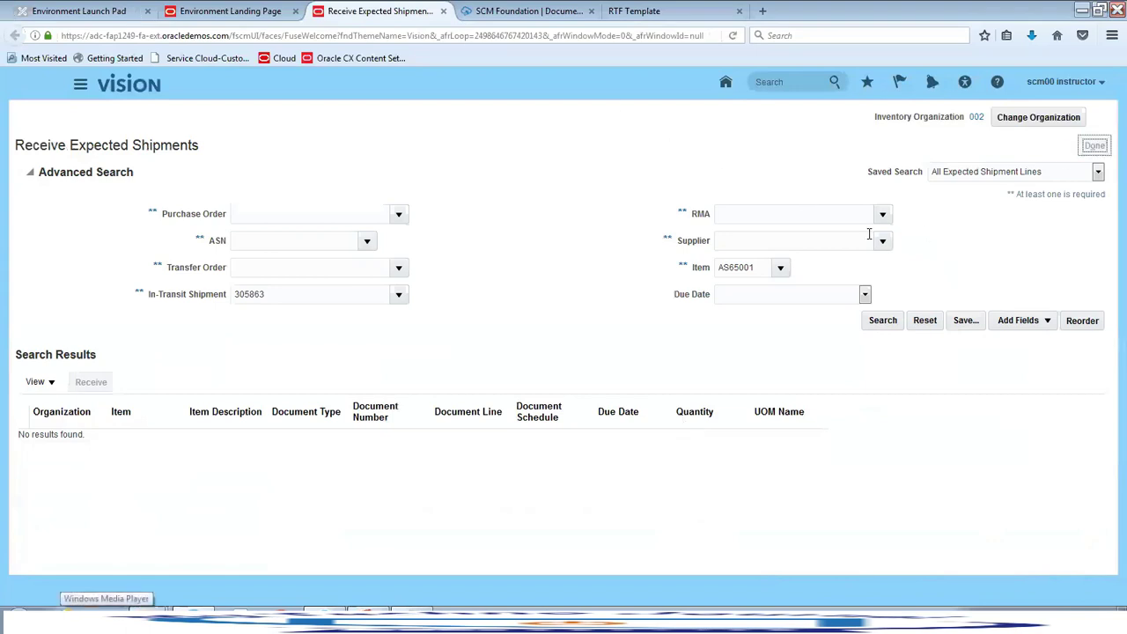
Step: Show the Inventory tasks for organization 002 and open Manage Item Quantities
{"action": "left_click", "coordinate": [1098, 177]}
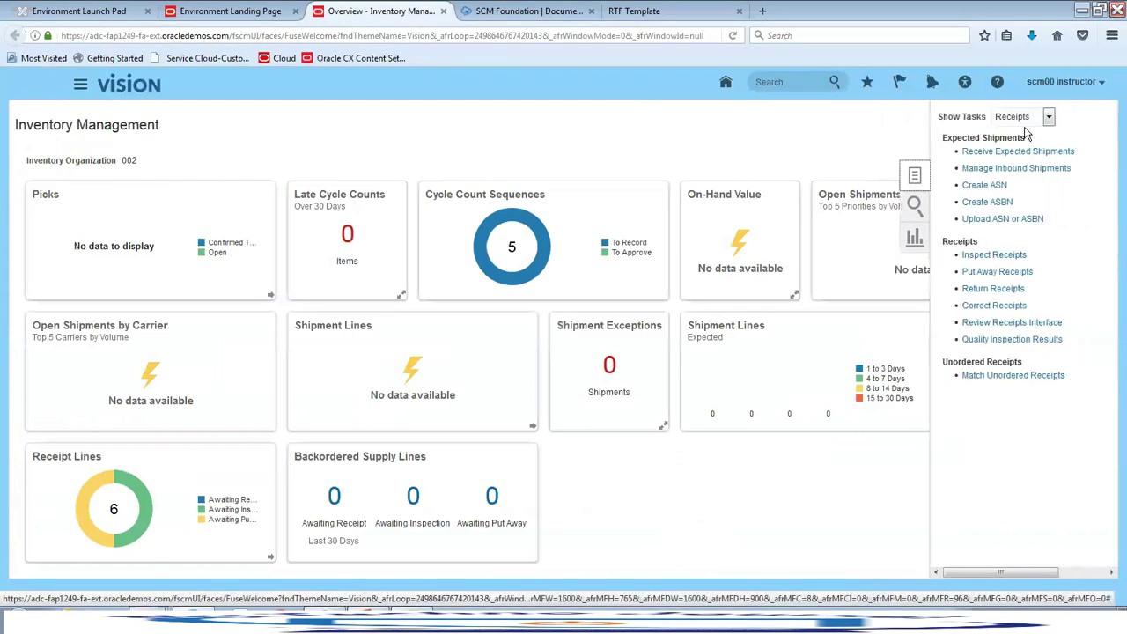
{"action": "left_click", "coordinate": [1009, 115]}
{"action": "left_click", "coordinate": [1022, 130]}
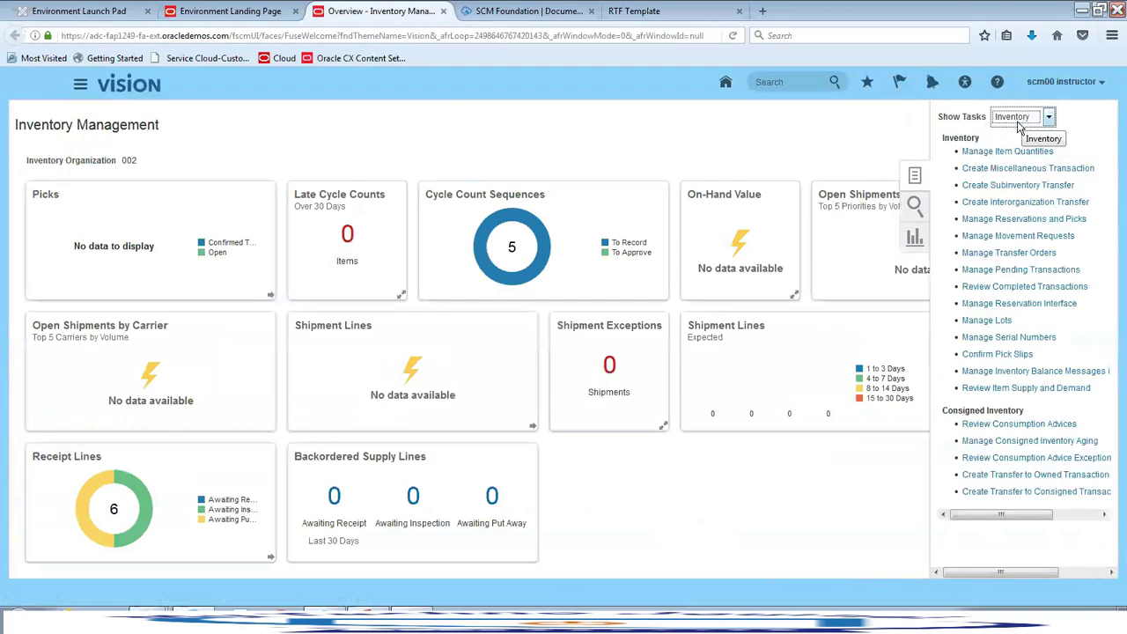
{"action": "left_click", "coordinate": [1003, 153]}
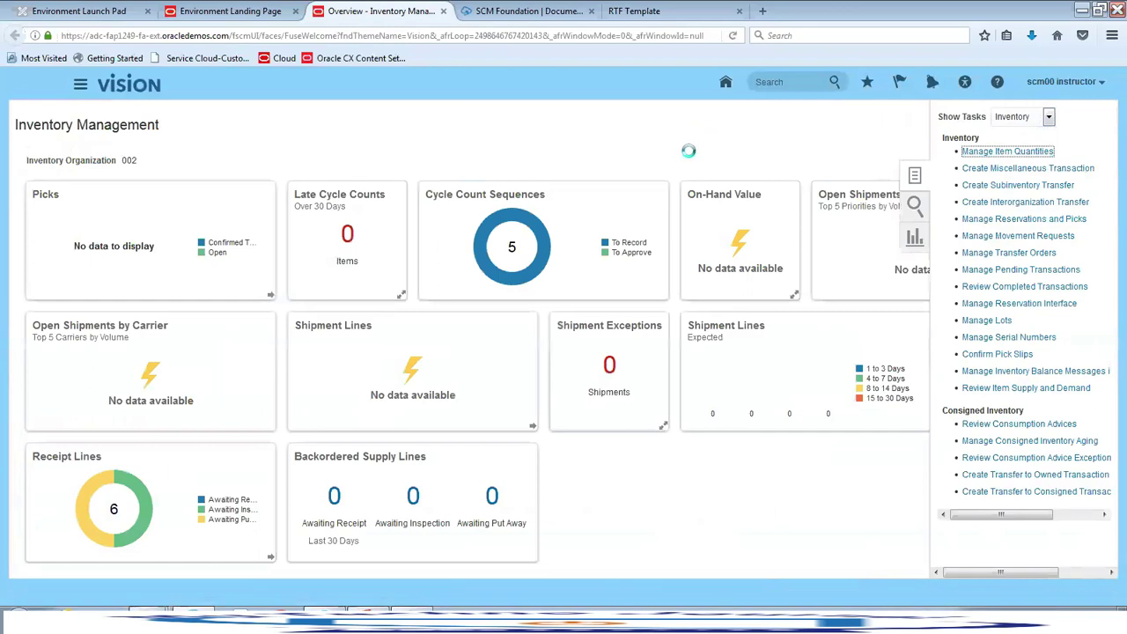
Step: Search on-hand quantities of AS65001 without an organization filter, expand the item to review its organizations, and close the page
{"action": "double_click", "coordinate": [124, 267]}
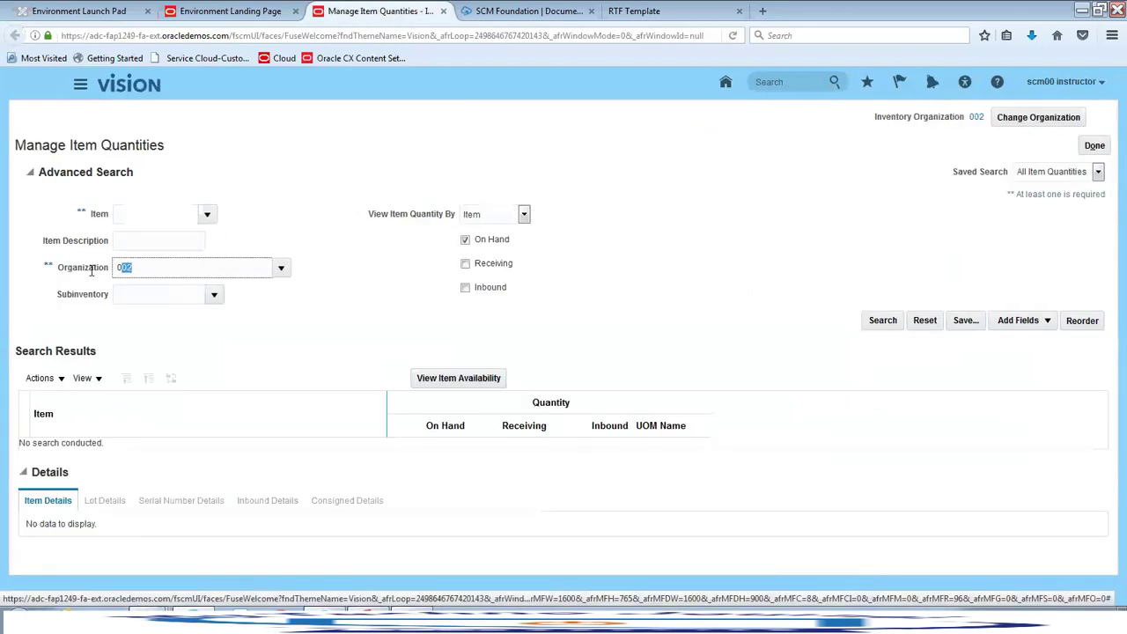
{"action": "key", "text": "BackSpace"}
{"action": "left_click", "coordinate": [143, 218]}
{"action": "type", "text": "AS"}
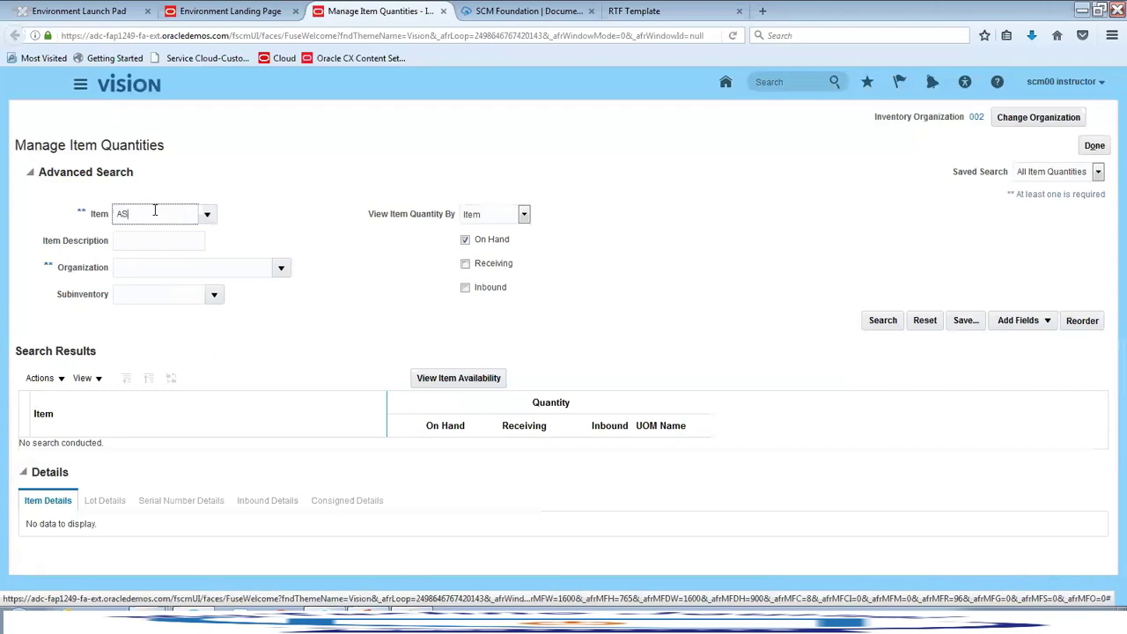
{"action": "type", "text": "65001"}
{"action": "left_click", "coordinate": [881, 324]}
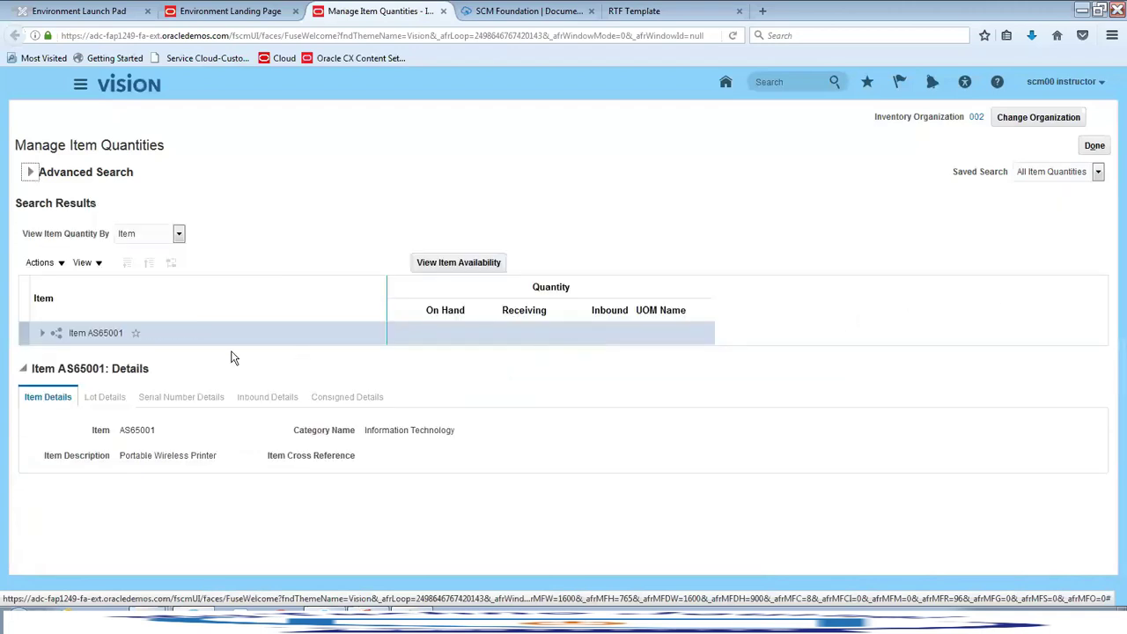
{"action": "left_click", "coordinate": [42, 335]}
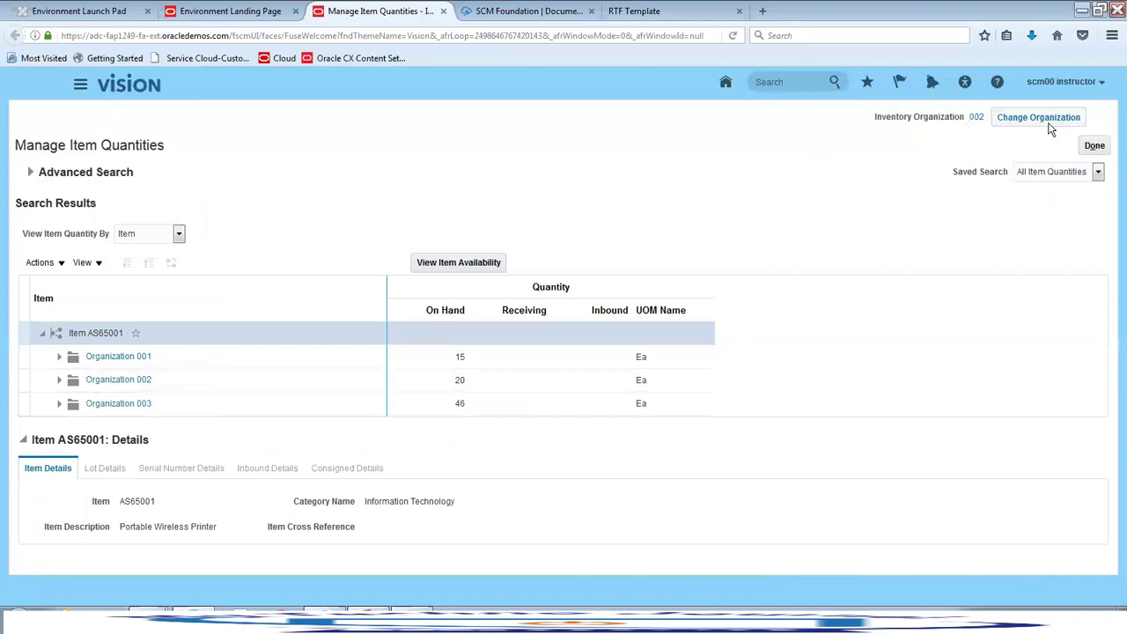
{"action": "left_click", "coordinate": [1092, 145]}
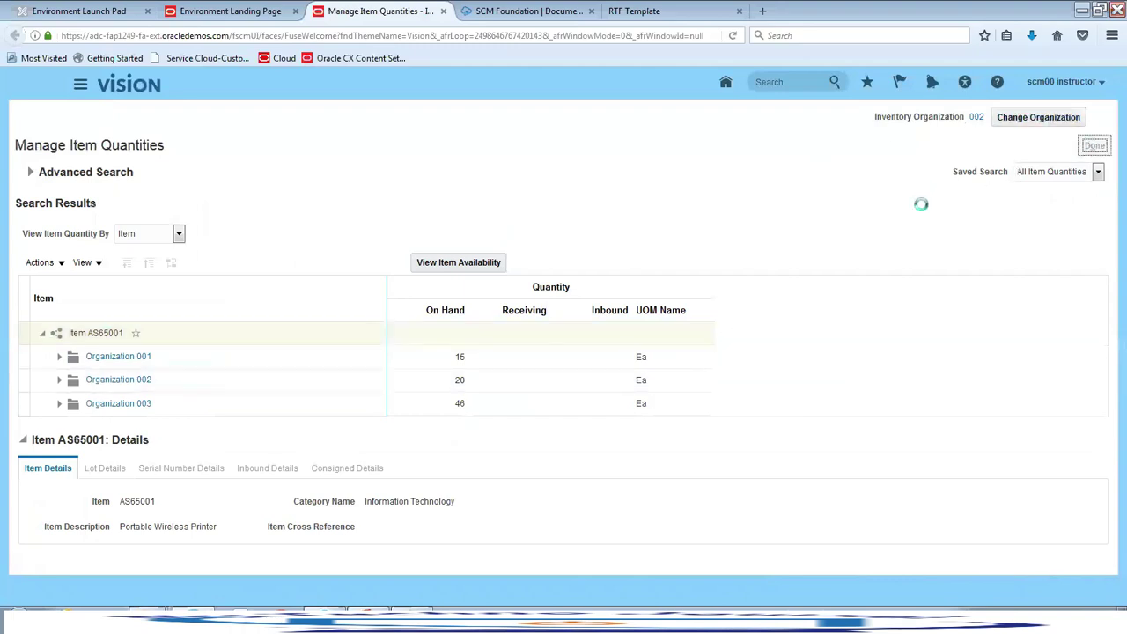
Step: Switch the task list to Receipts and open Put Away Receipts
{"action": "left_click", "coordinate": [1097, 176]}
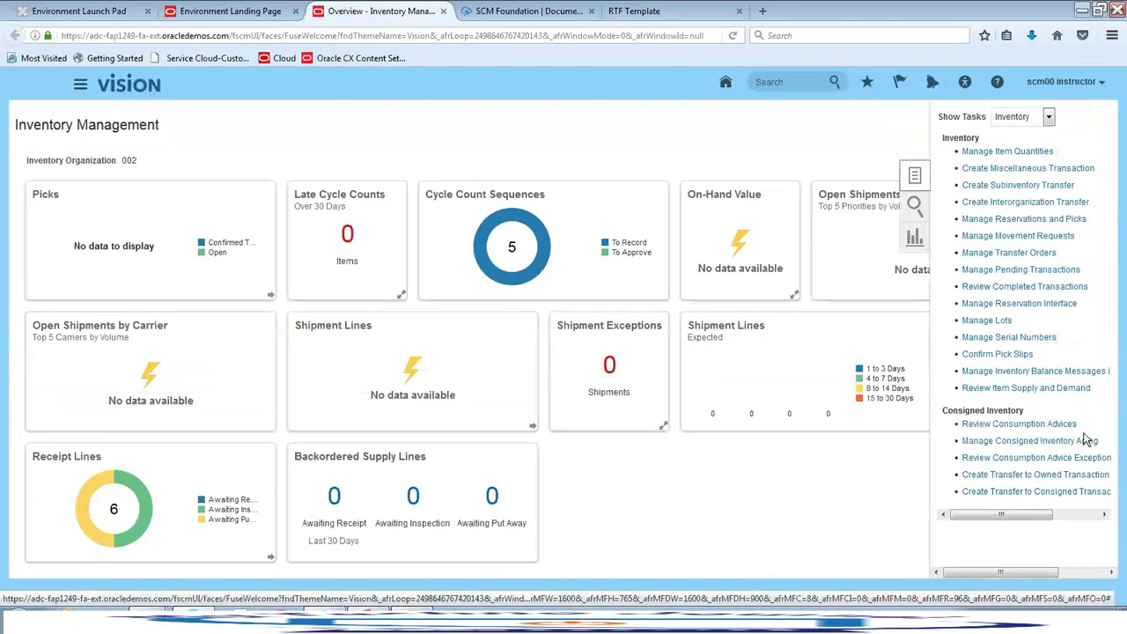
{"action": "left_click", "coordinate": [1026, 117]}
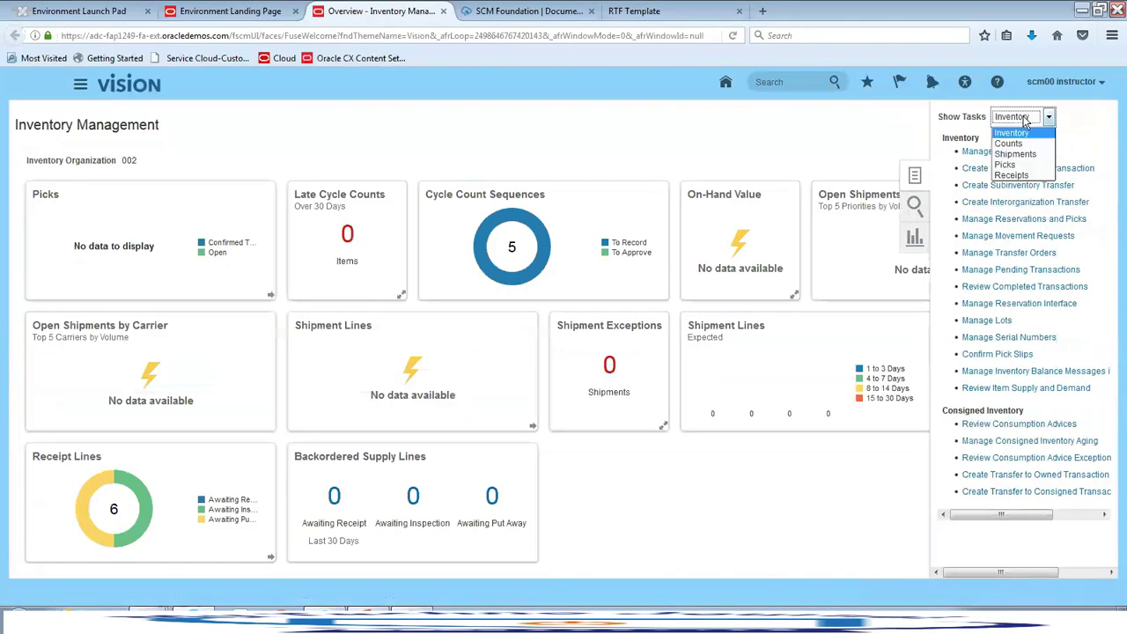
{"action": "left_click", "coordinate": [1013, 175]}
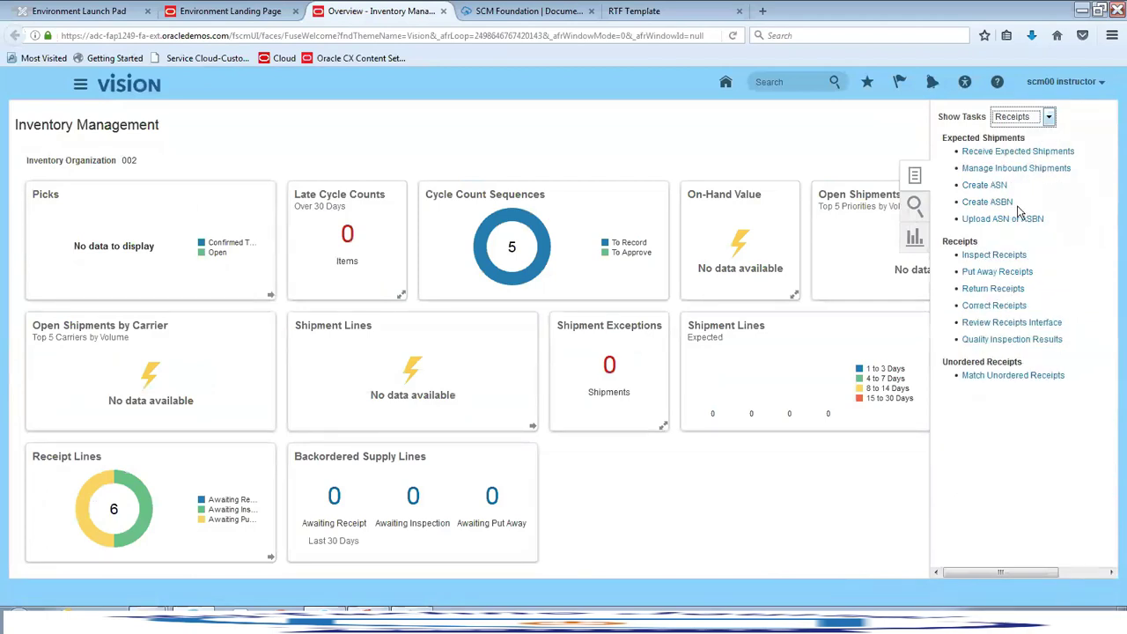
{"action": "left_click", "coordinate": [987, 274]}
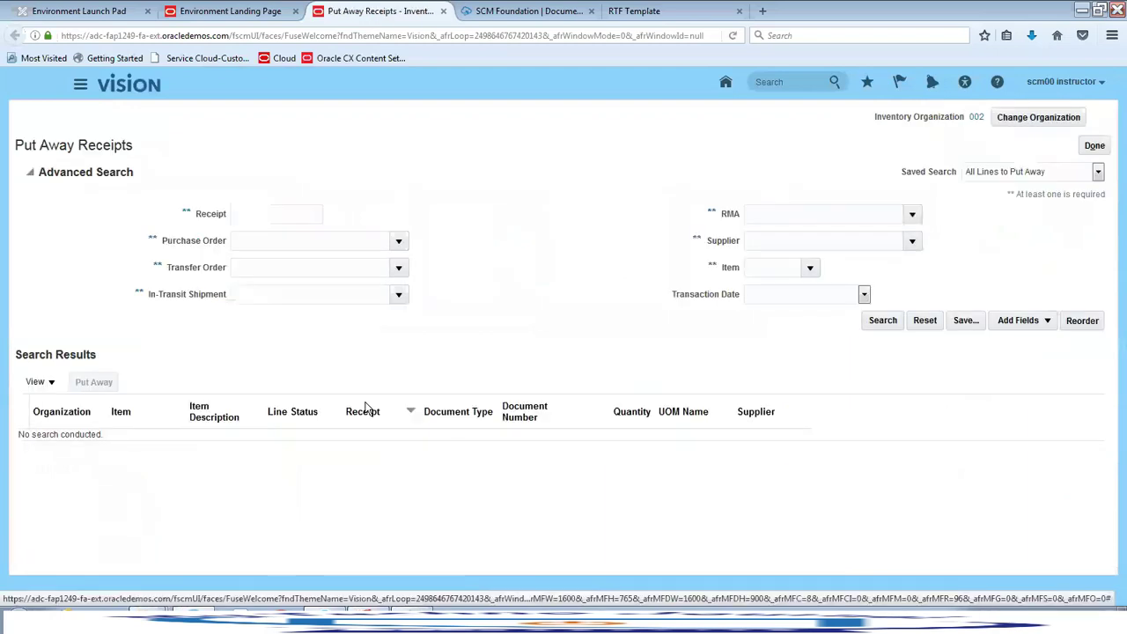
Step: Search the lines to put away for in-transit shipment 305863
{"action": "left_click", "coordinate": [274, 292]}
{"action": "type", "text": "305863"}
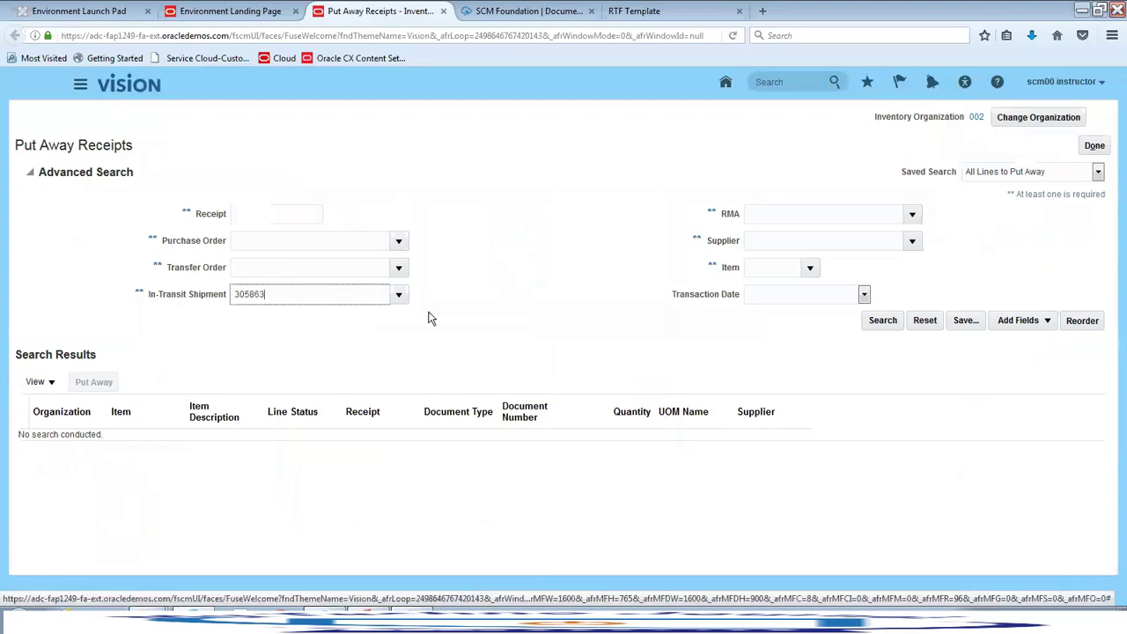
{"action": "left_click", "coordinate": [884, 320]}
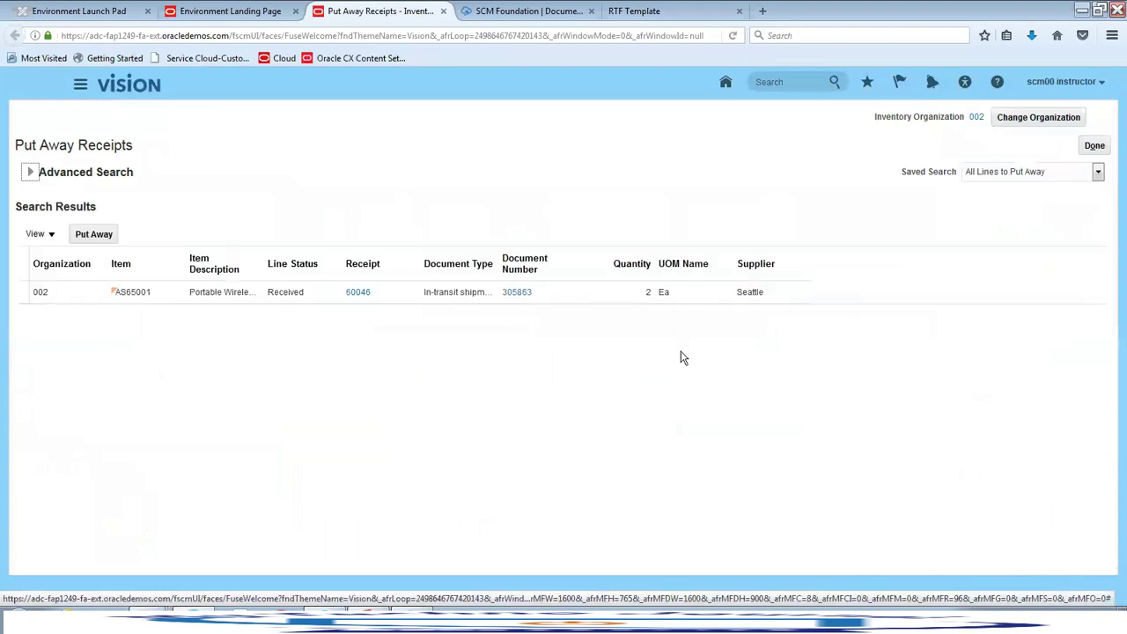
Step: Put away the received AS65001 line with quantity 2 into subinventory Stores, submit it, and return to the Inventory Management overview
{"action": "left_click", "coordinate": [59, 291]}
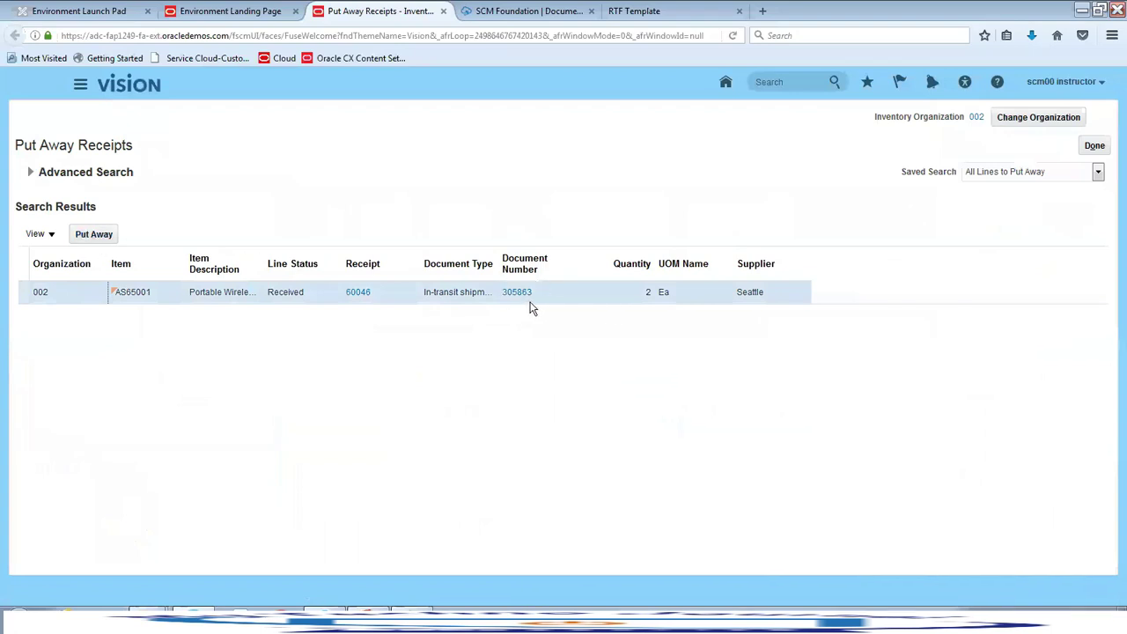
{"action": "left_click", "coordinate": [88, 234]}
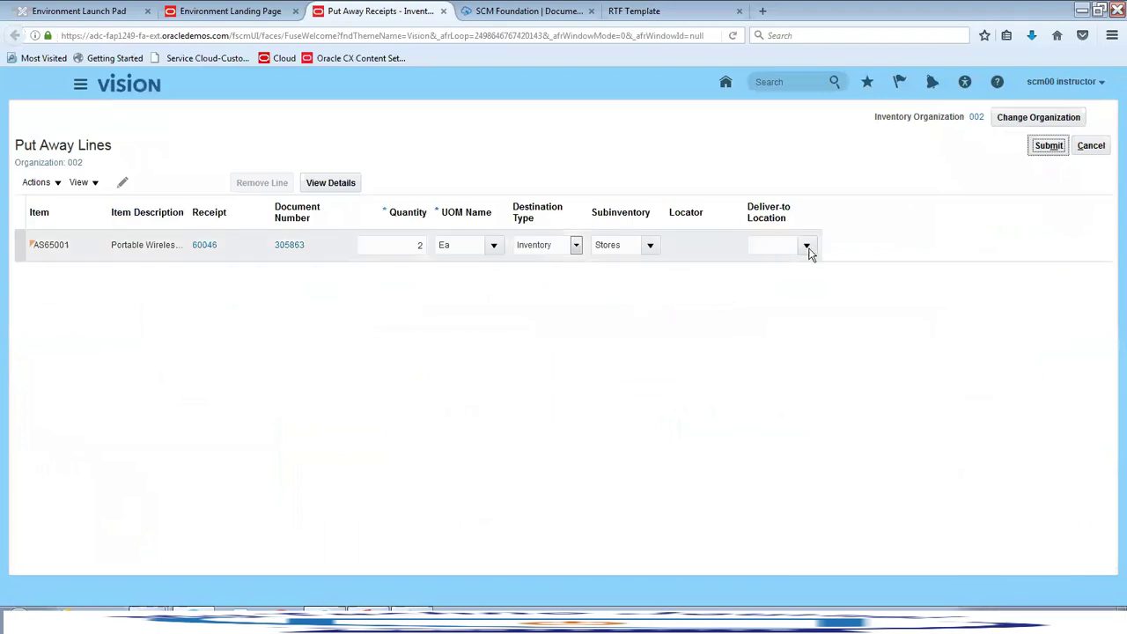
{"action": "left_click", "coordinate": [1049, 145]}
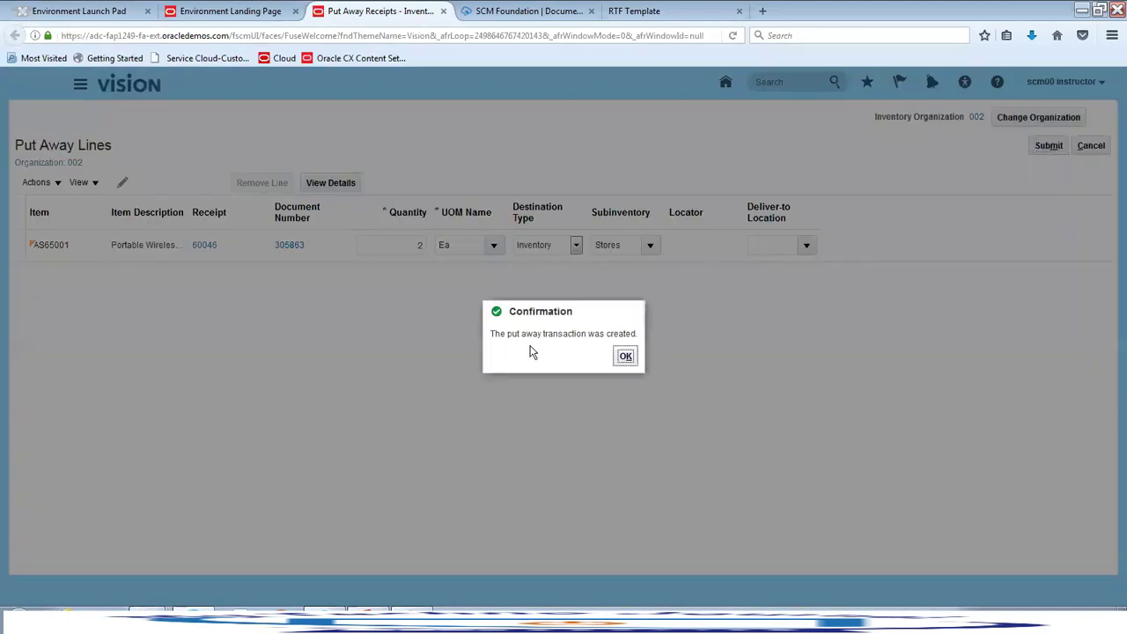
{"action": "left_click", "coordinate": [626, 356]}
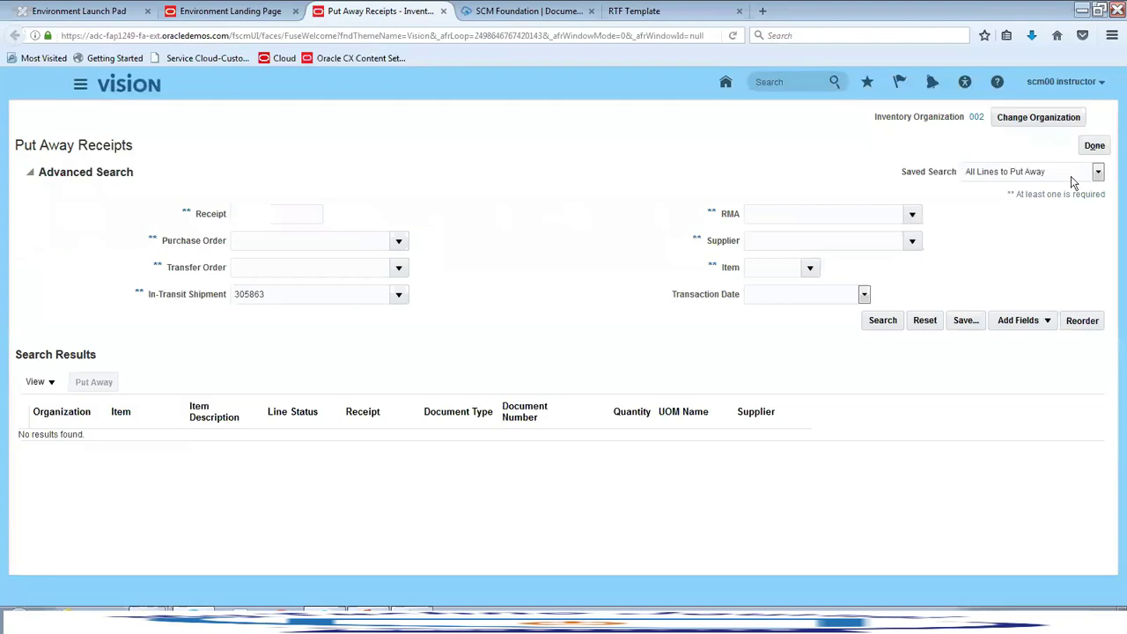
{"action": "left_click", "coordinate": [1094, 146]}
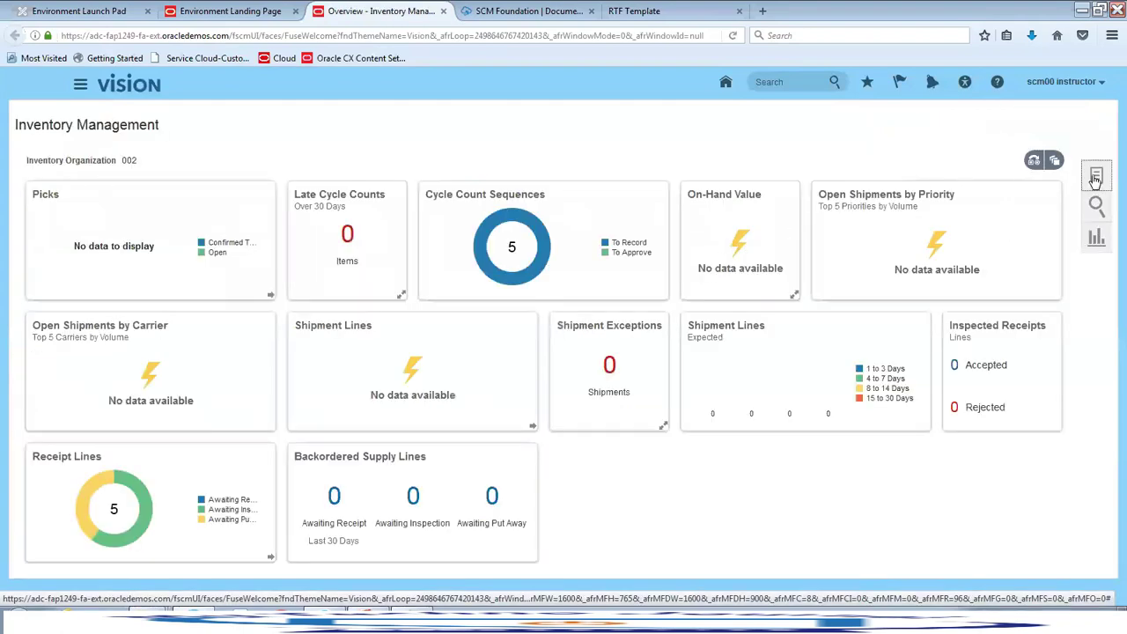
Step: Switch the task list back to Inventory and reopen Manage Item Quantities
{"action": "left_click", "coordinate": [1097, 176]}
{"action": "left_click", "coordinate": [1021, 116]}
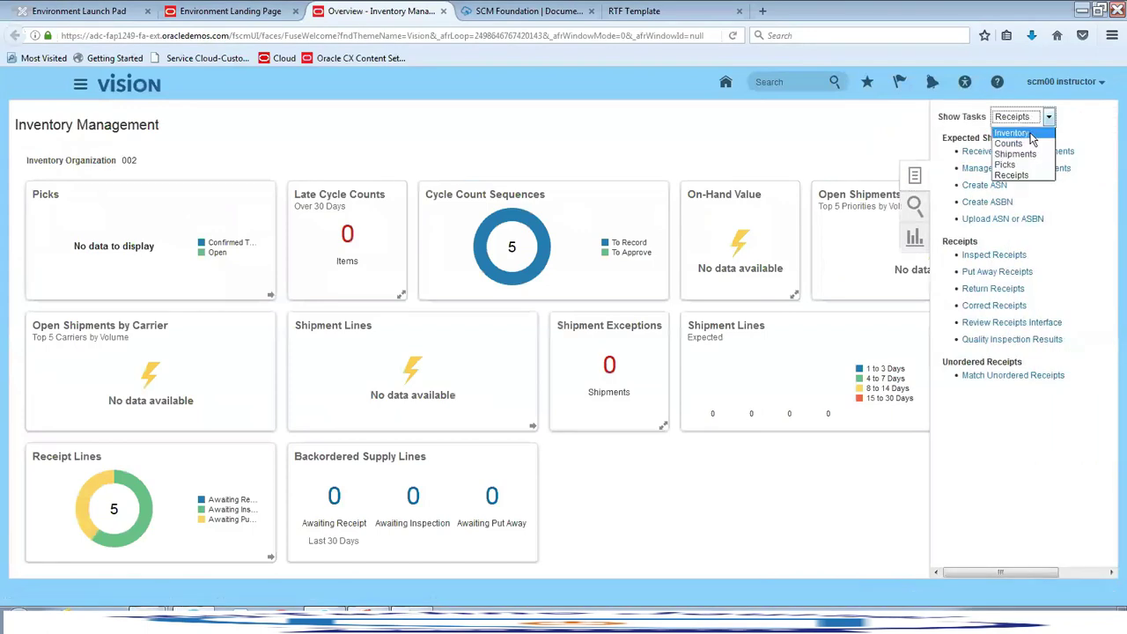
{"action": "left_click", "coordinate": [1031, 134]}
{"action": "left_click", "coordinate": [1019, 155]}
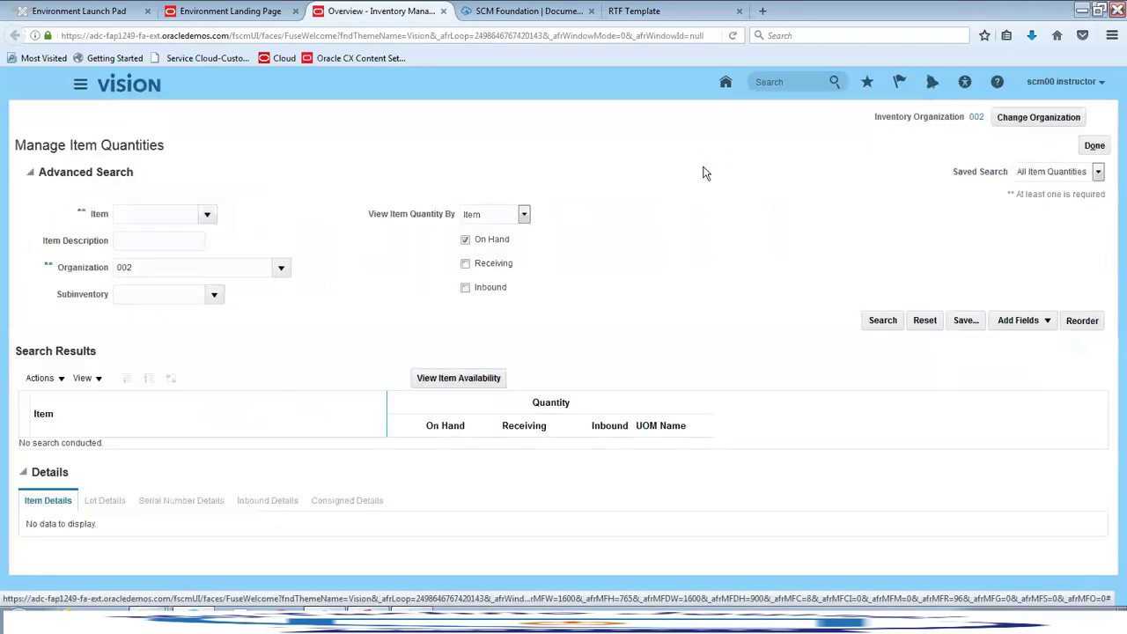
Step: Clear the organization filter and search the on-hand quantities of item AS65001 by organization after the put-away
{"action": "left_click", "coordinate": [161, 269]}
{"action": "left_click_drag", "start_coordinate": [160, 269], "coordinate": [90, 262]}
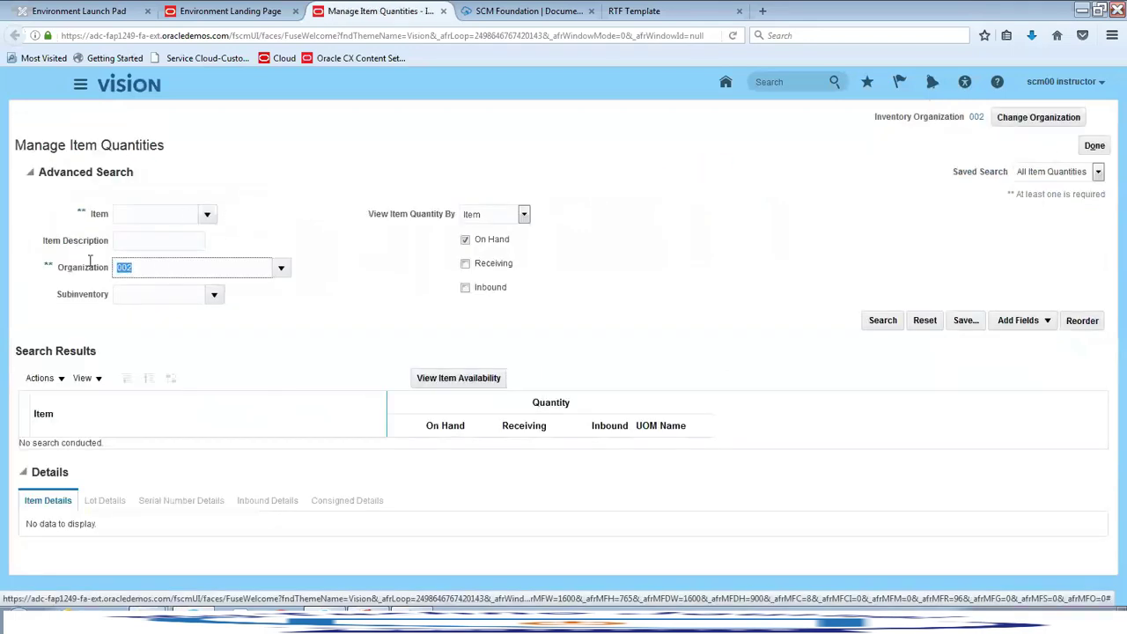
{"action": "key", "text": "BackSpace"}
{"action": "left_click", "coordinate": [142, 213]}
{"action": "type", "text": "AS"}
{"action": "left_click", "coordinate": [147, 233]}
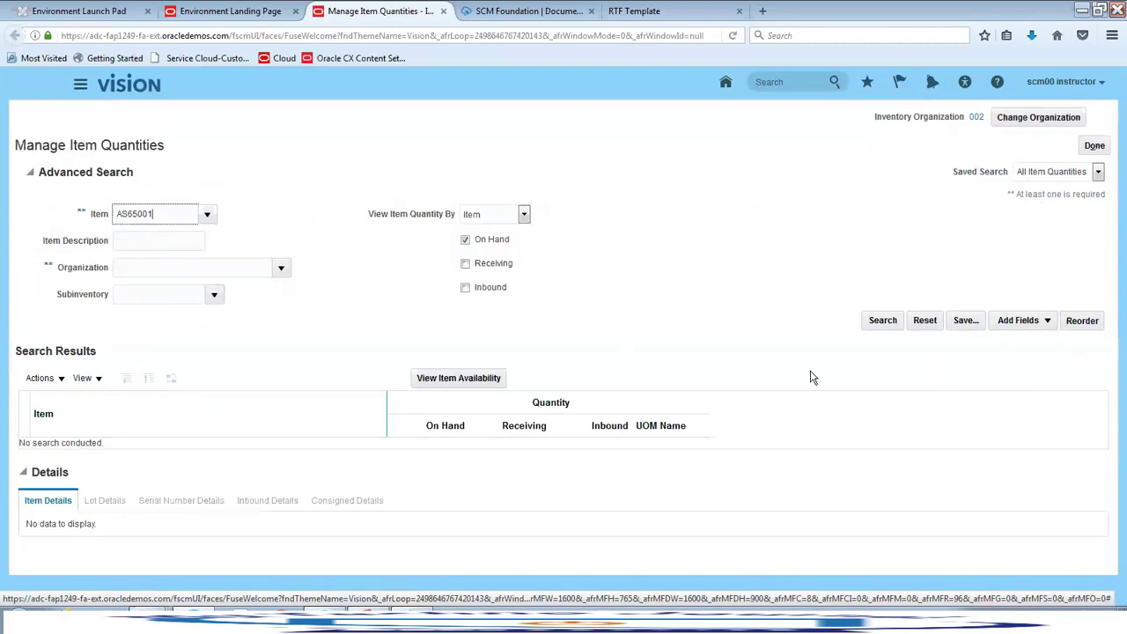
{"action": "left_click", "coordinate": [885, 321]}
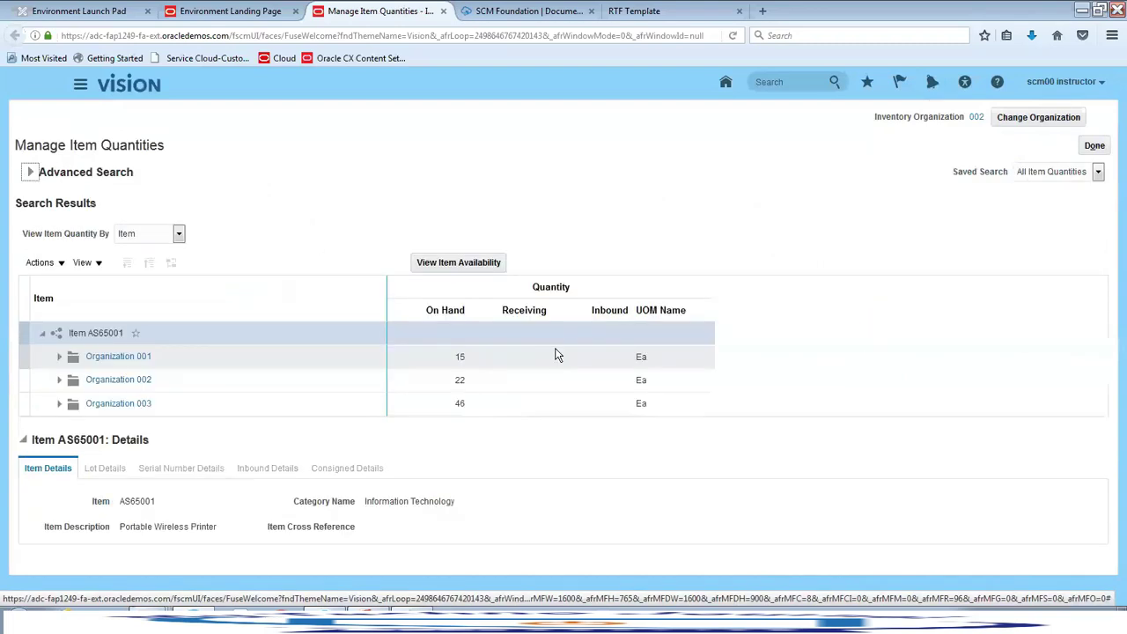
Step: Expand Organization 002, examine the AS65001 on-hand quantity in subinventory Stores, and close Manage Item Quantities
{"action": "left_click", "coordinate": [185, 381]}
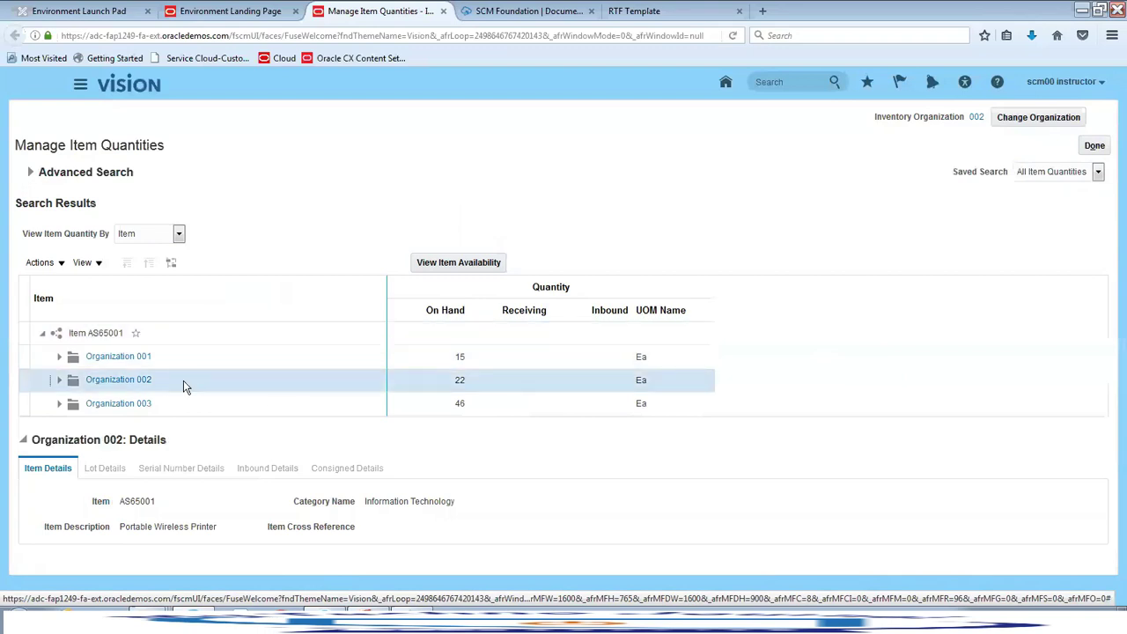
{"action": "left_click", "coordinate": [59, 380]}
{"action": "left_click", "coordinate": [200, 405]}
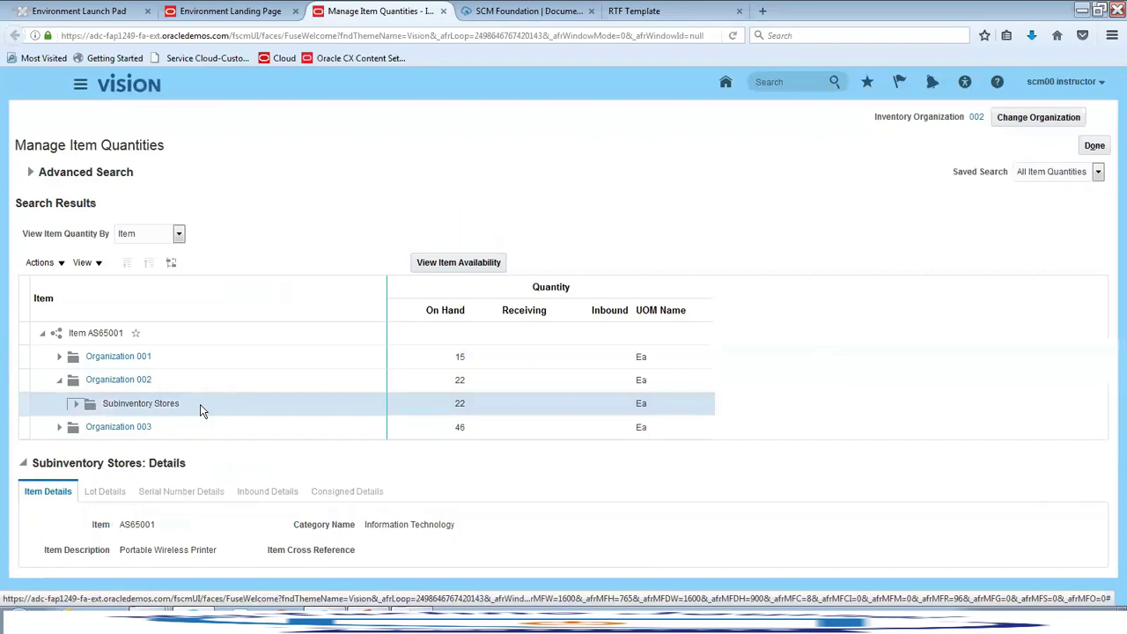
{"action": "left_click", "coordinate": [1093, 146]}
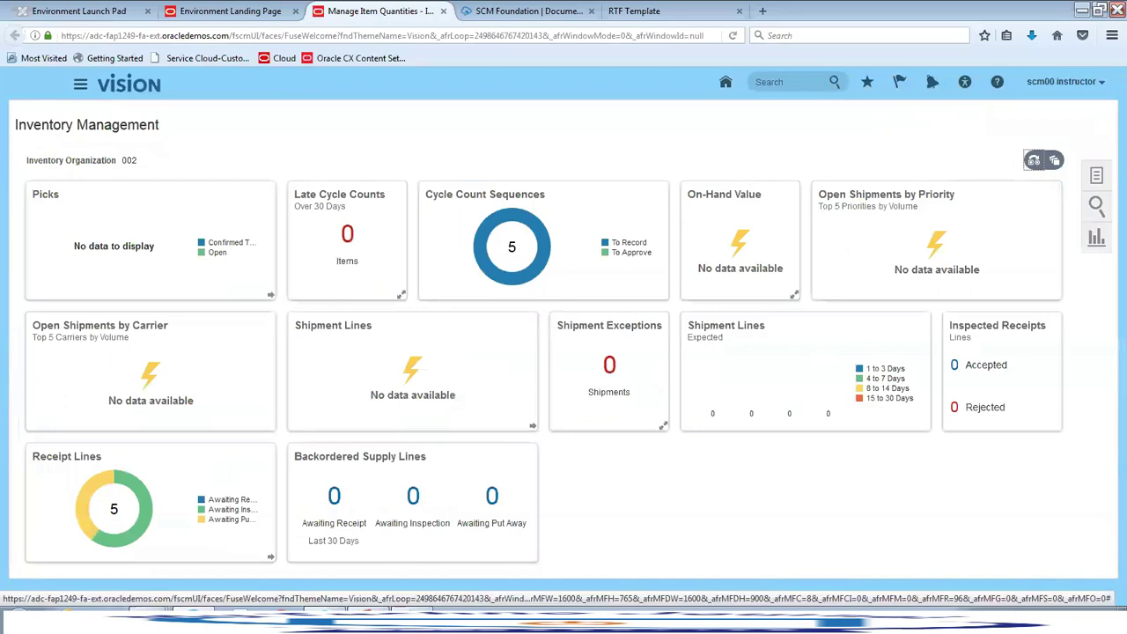
Step: Open Review Completed Transactions and search the completed transactions of item AS65001 in organization 002
{"action": "left_click", "coordinate": [1092, 177]}
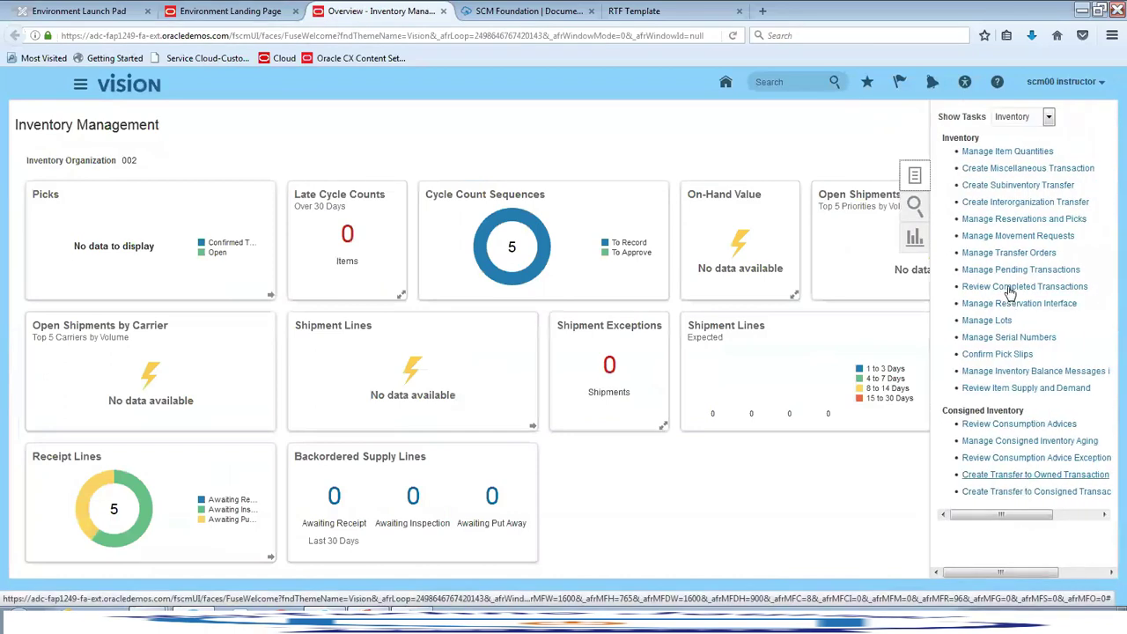
{"action": "left_click", "coordinate": [1011, 288]}
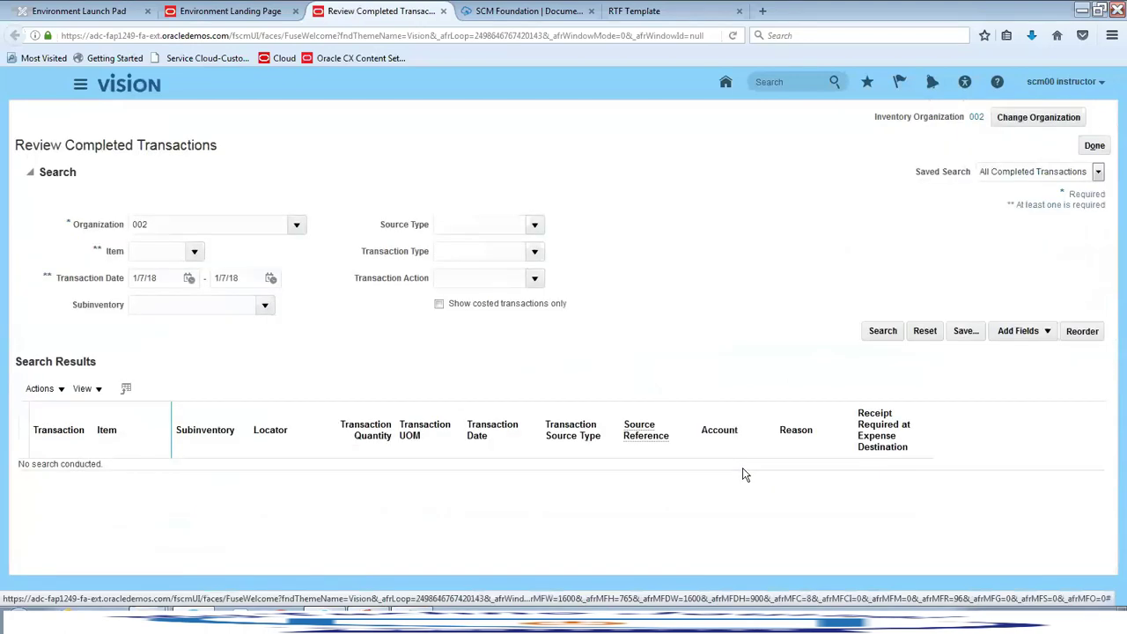
{"action": "left_click", "coordinate": [158, 255]}
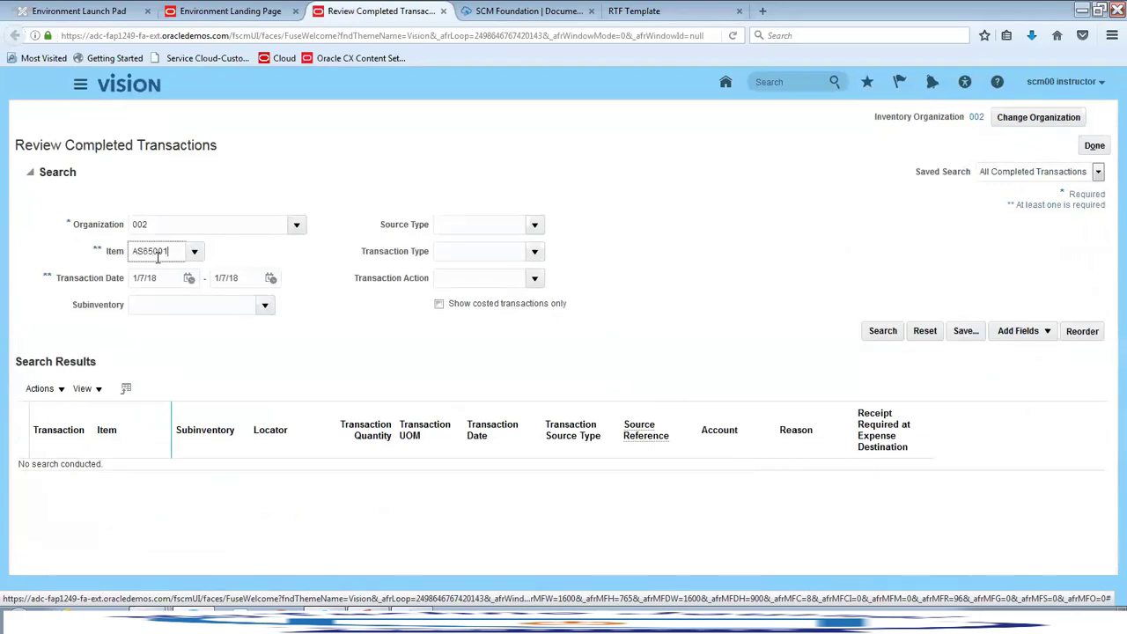
{"action": "left_click", "coordinate": [882, 335]}
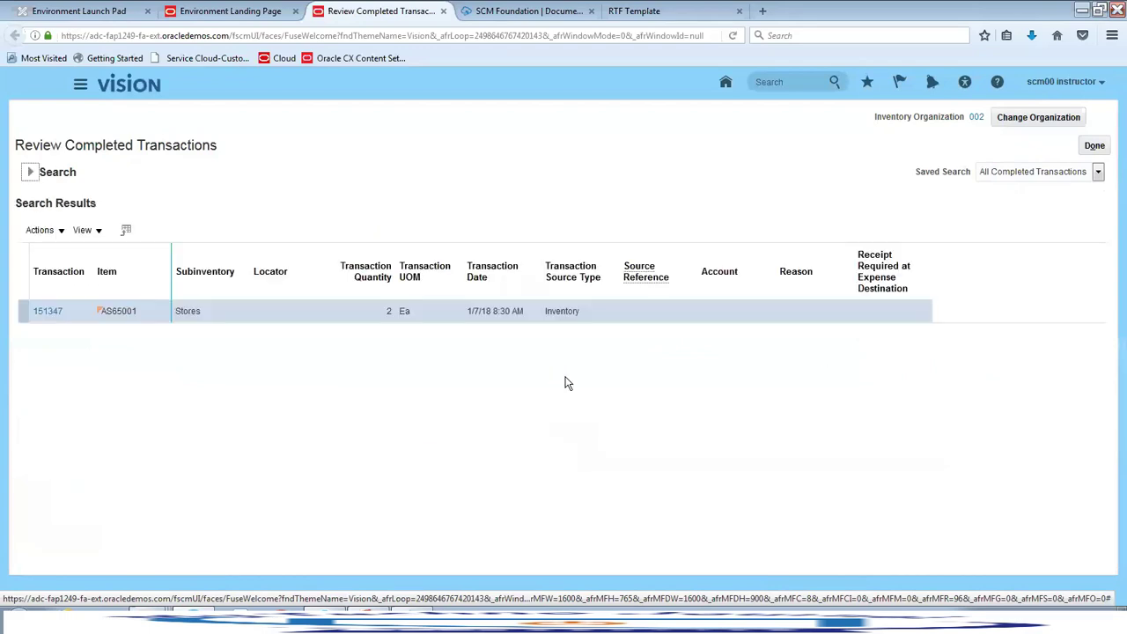
Step: Open the AS65001 transaction's details, examine its location, transaction and in-transit information, and close the details
{"action": "left_click", "coordinate": [41, 314]}
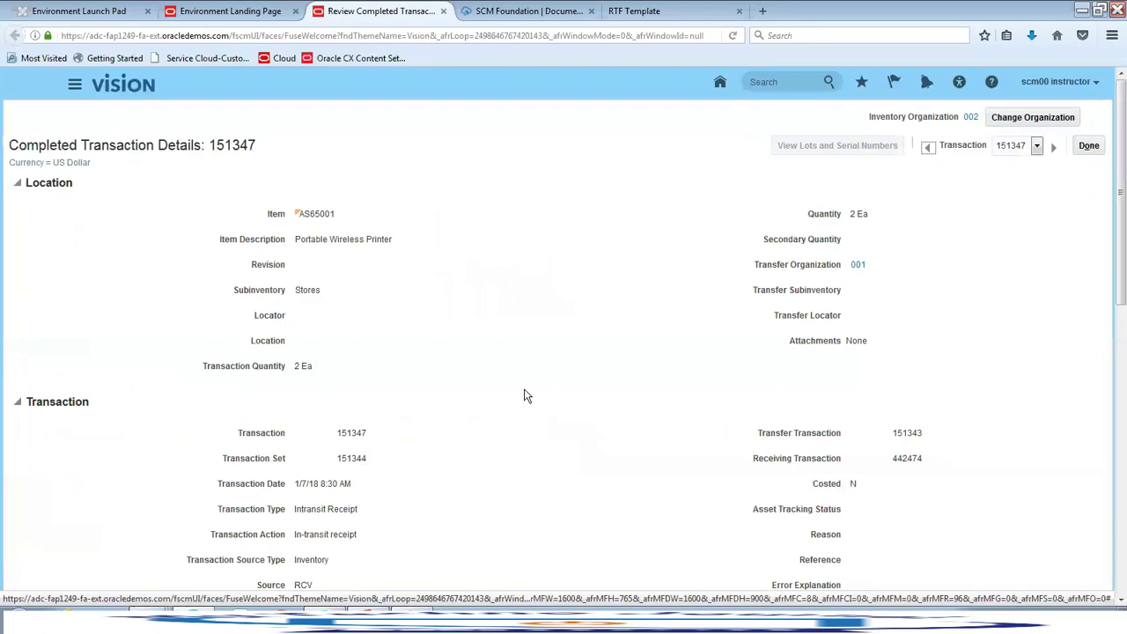
{"action": "scroll", "coordinate": [524, 396], "scroll_direction": "down", "scroll_amount": 6}
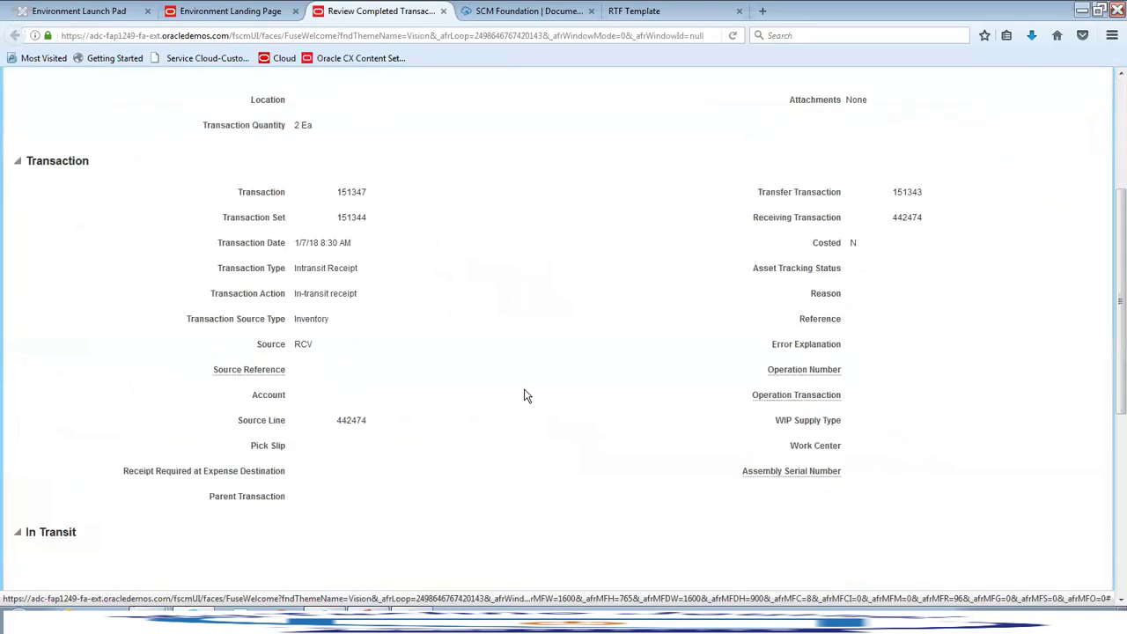
{"action": "scroll", "coordinate": [524, 396], "scroll_direction": "down", "scroll_amount": 2}
{"action": "scroll", "coordinate": [526, 396], "scroll_direction": "up", "scroll_amount": 10}
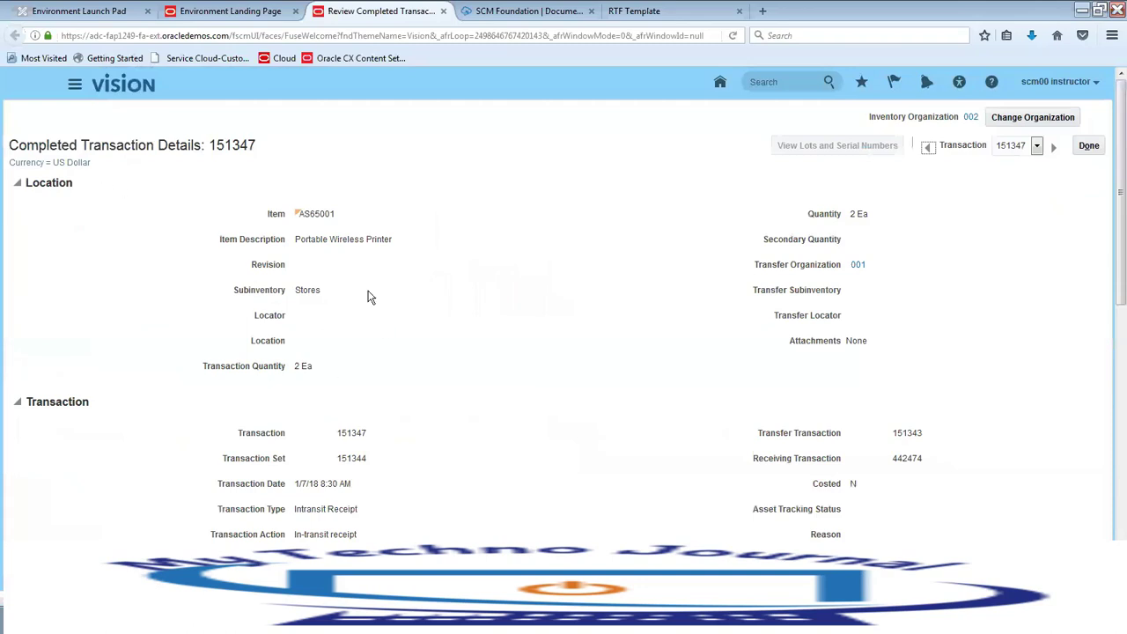
{"action": "left_click", "coordinate": [1090, 148]}
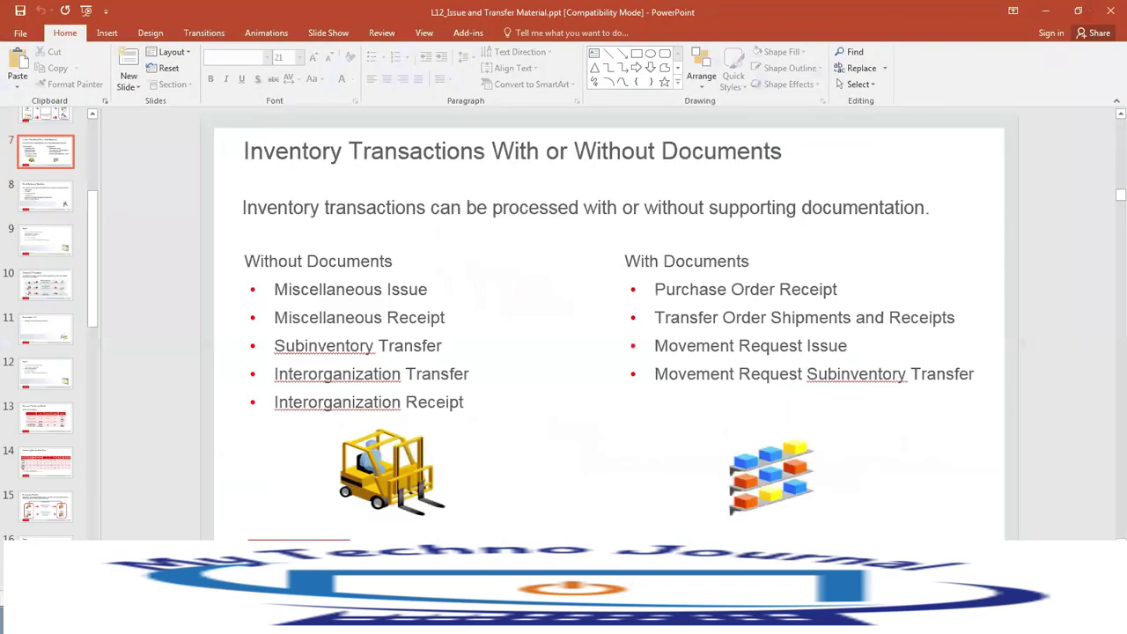
Step: Browse the presentation past the Overview of Internal Material Transfer slide to slide 33, Demonstration: 12-3 on creating interorganization transfers
{"action": "scroll", "coordinate": [35, 484], "scroll_direction": "down", "scroll_amount": 10}
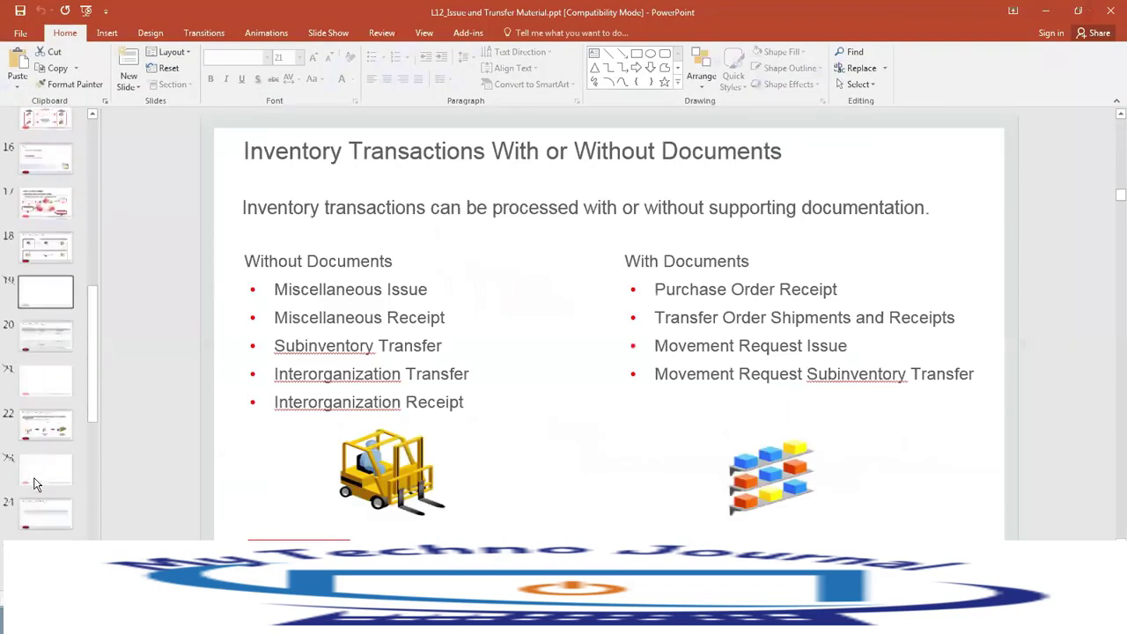
{"action": "scroll", "coordinate": [35, 484], "scroll_direction": "down", "scroll_amount": 2}
{"action": "left_click", "coordinate": [41, 521]}
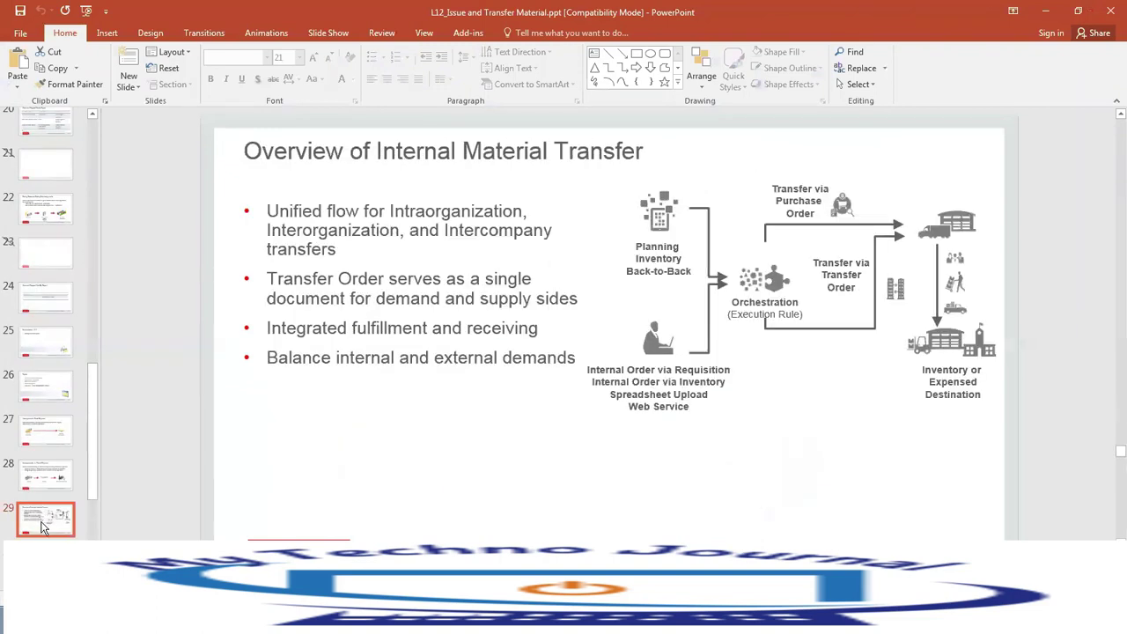
{"action": "scroll", "coordinate": [40, 527], "scroll_direction": "down", "scroll_amount": 2}
{"action": "left_click", "coordinate": [41, 527]}
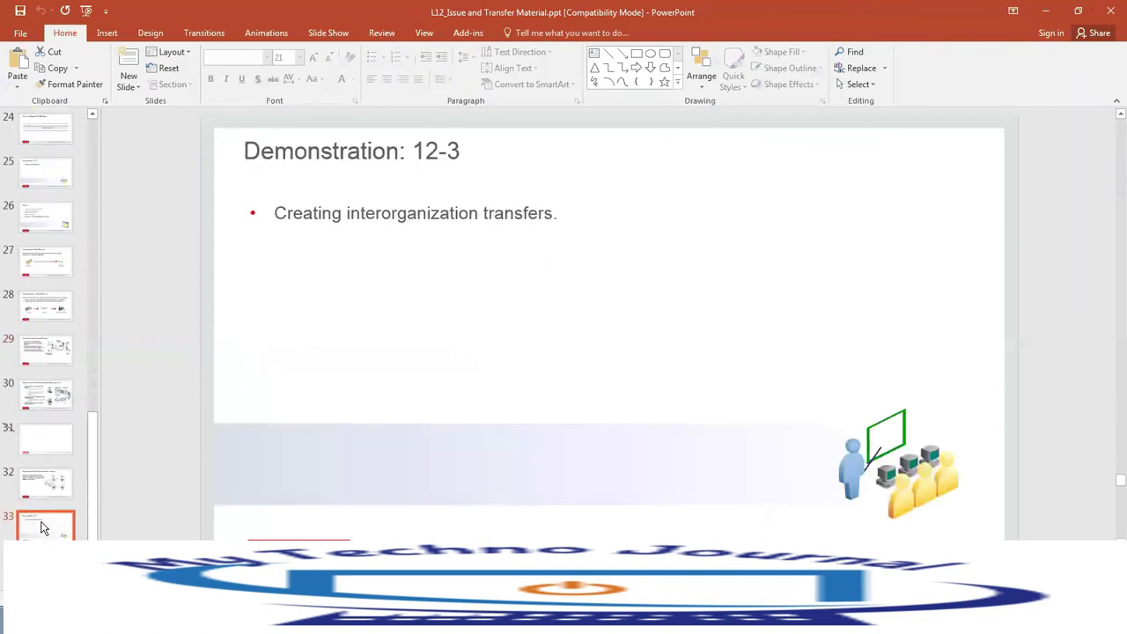